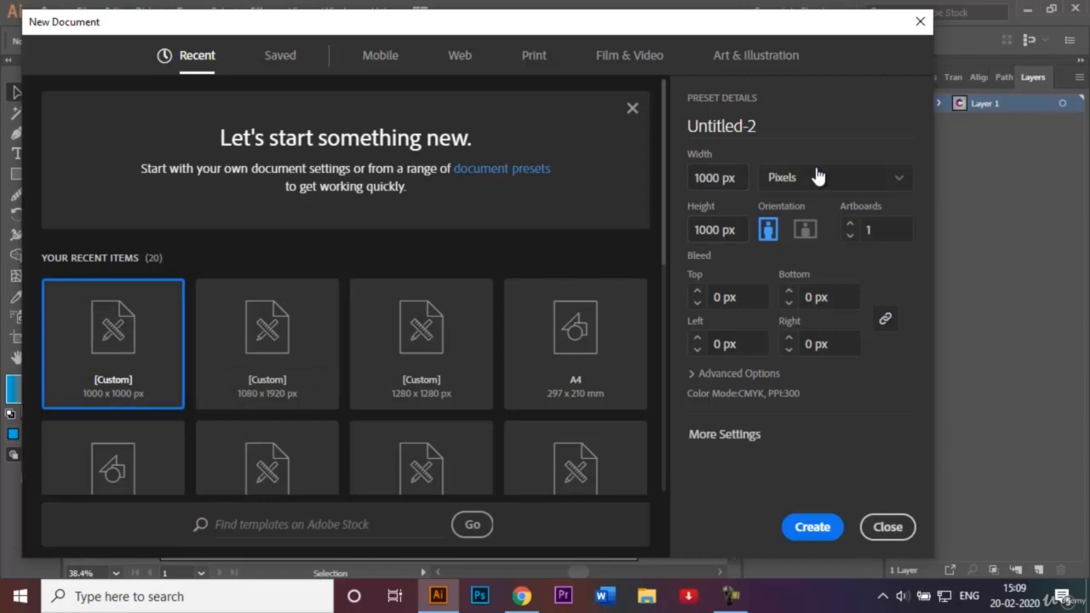
Step: Name the new document 3D Colorful Logo
{"action": "left_click", "coordinate": [768, 122]}
{"action": "key", "text": "BackSpace"}
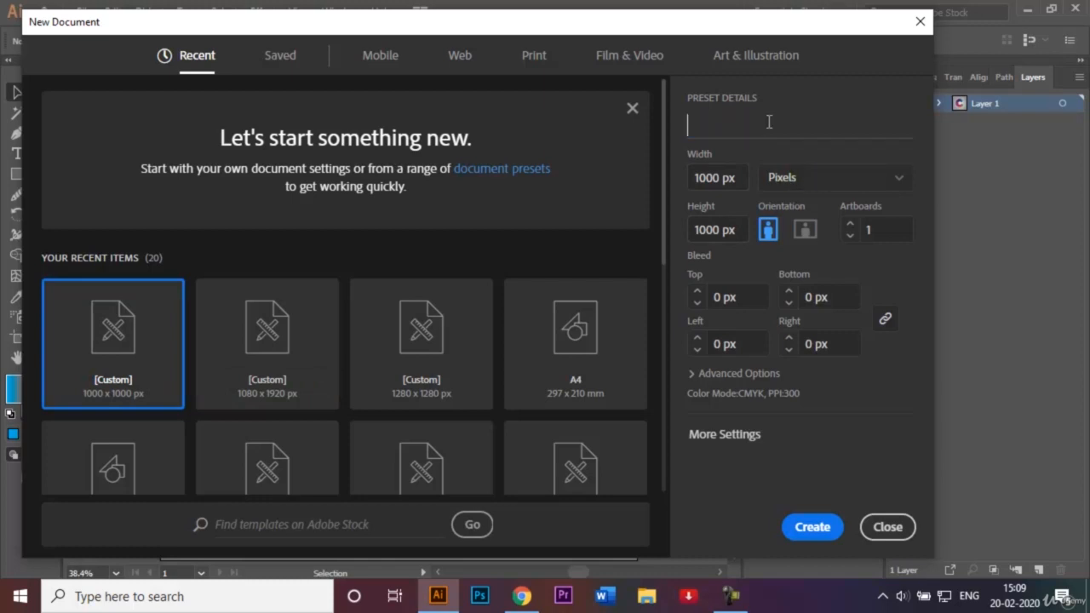
{"action": "type", "text": "3D Colourful"}
{"action": "key", "text": "Left"}
{"action": "key", "text": "Left"}
{"action": "key", "text": "Left"}
{"action": "key", "text": "Left"}
{"action": "key", "text": "BackSpace"}
{"action": "key", "text": "Right"}
{"action": "key", "text": "Right"}
{"action": "key", "text": "Right"}
{"action": "key", "text": "Right"}
{"action": "type", "text": "Logo"}
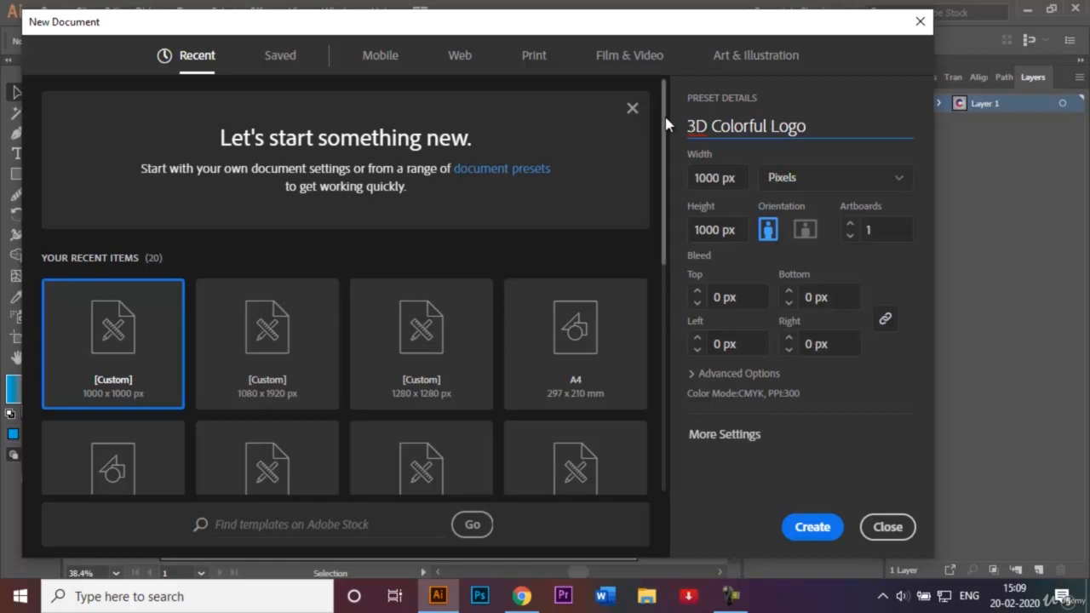
Step: Create the new document from the custom 1000 x 1000 px preset
{"action": "scroll", "coordinate": [664, 125], "scroll_direction": "down", "scroll_amount": 1}
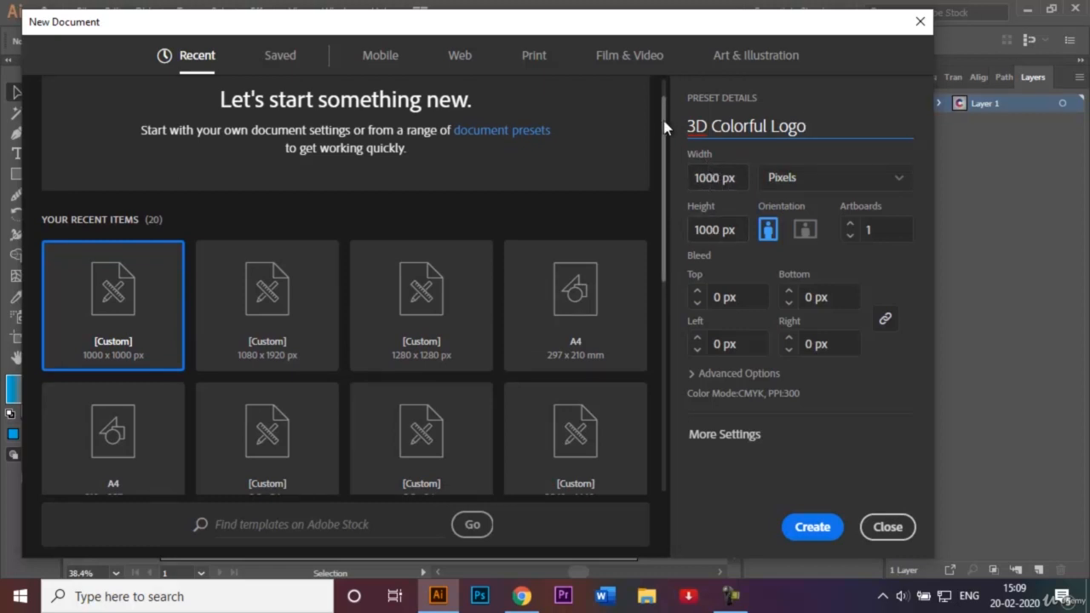
{"action": "left_click_drag", "start_coordinate": [665, 125], "coordinate": [666, 166]}
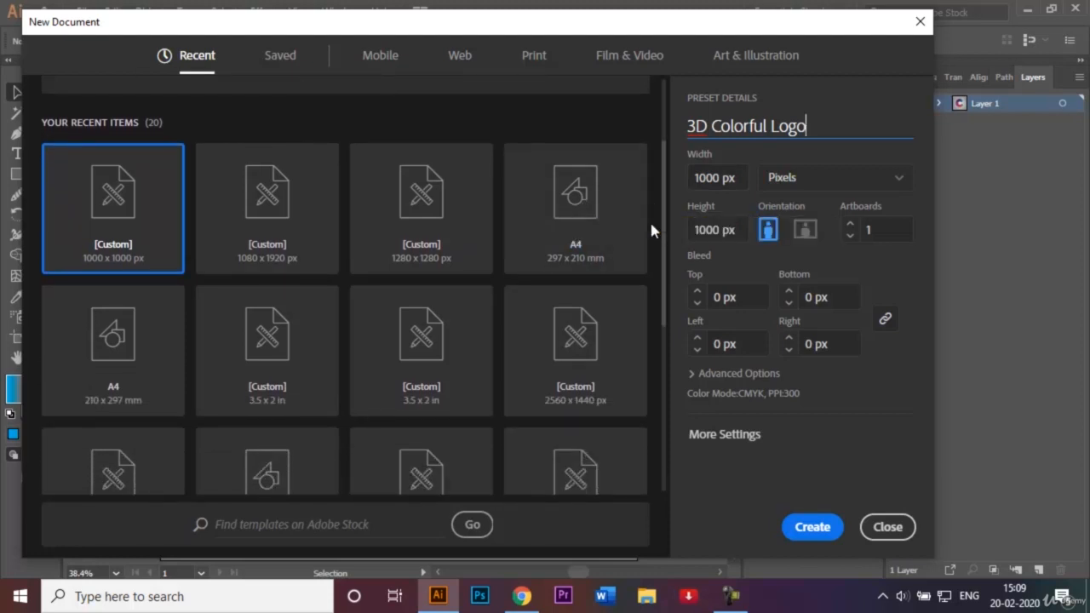
{"action": "left_click_drag", "start_coordinate": [666, 229], "coordinate": [672, 272]}
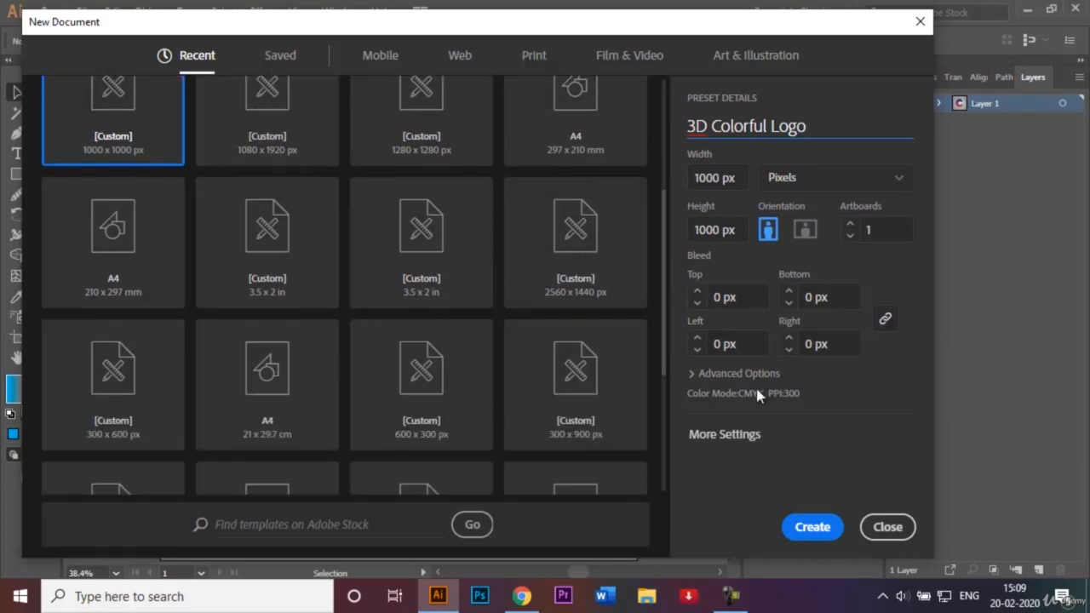
{"action": "left_click", "coordinate": [813, 525]}
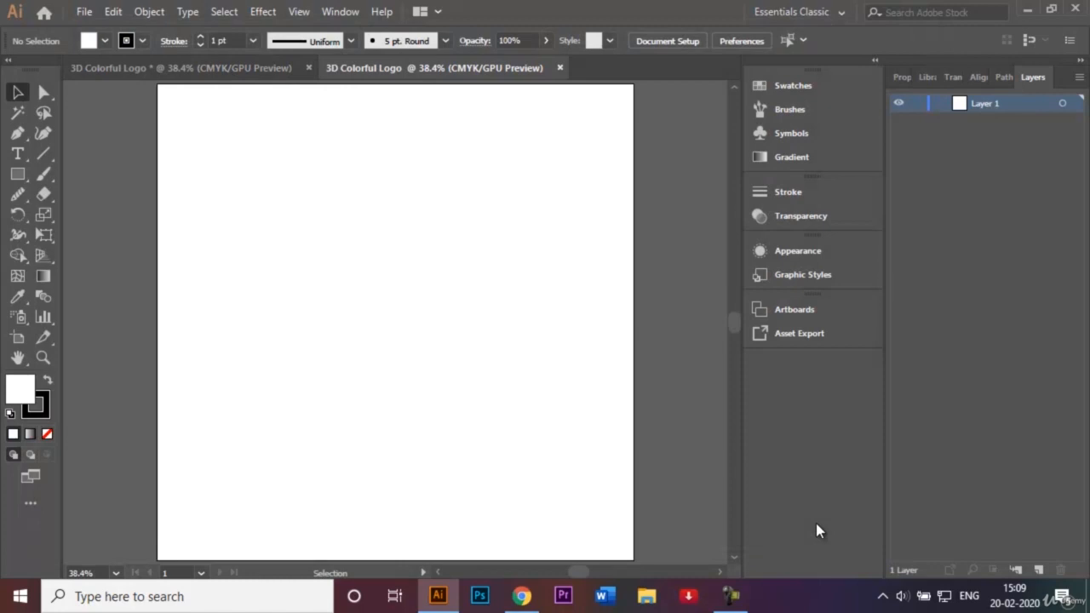
Step: Draw a large circle with no fill and a 1 pt black stroke, centred on the blank artboard, about two-thirds of its width
{"action": "left_click", "coordinate": [212, 67]}
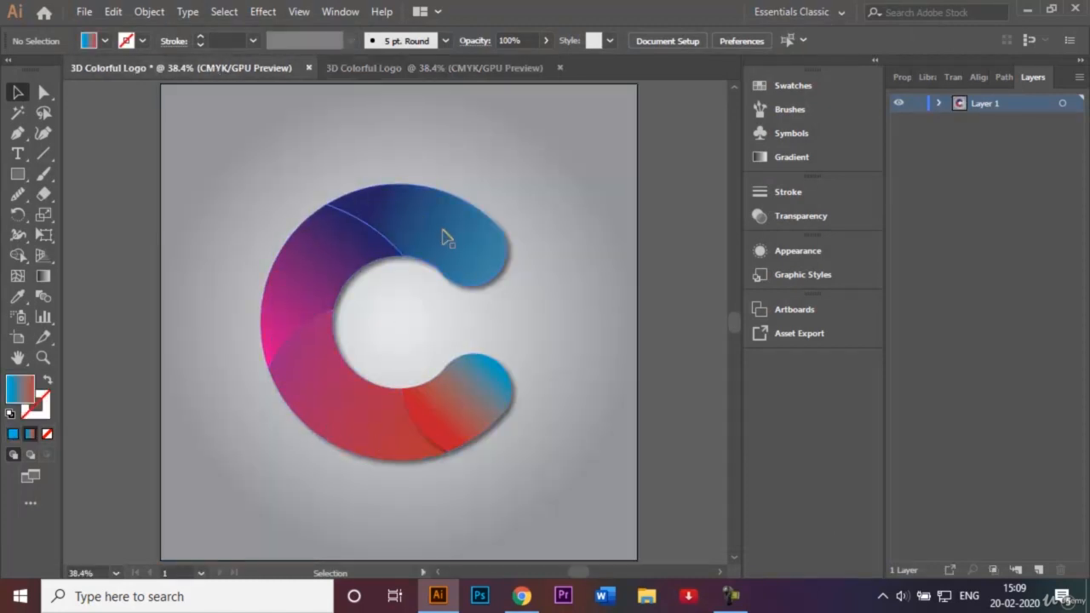
{"action": "left_click", "coordinate": [423, 68]}
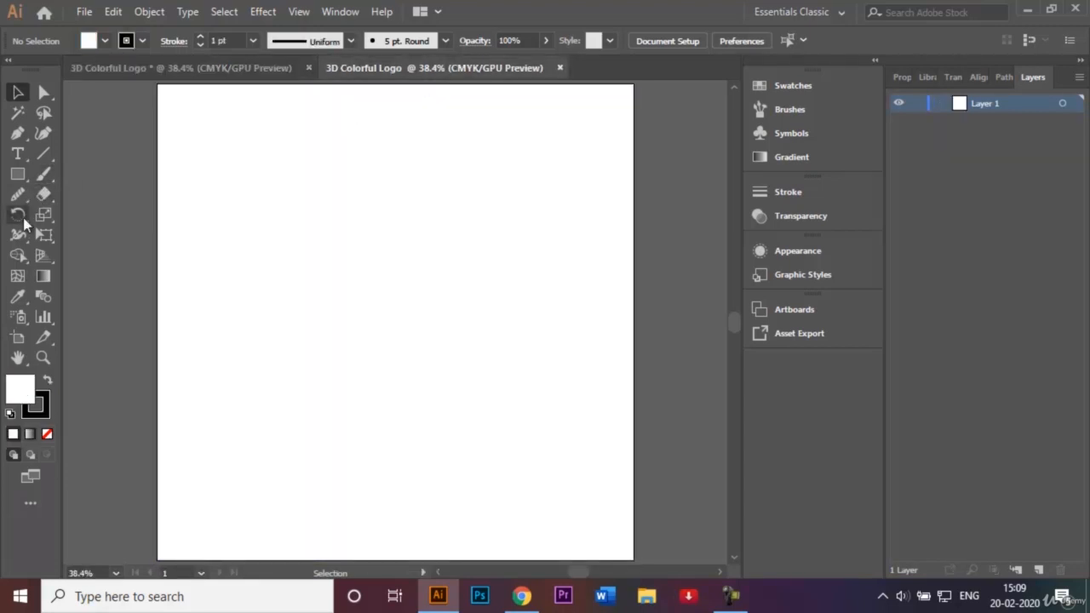
{"action": "left_click", "coordinate": [17, 176]}
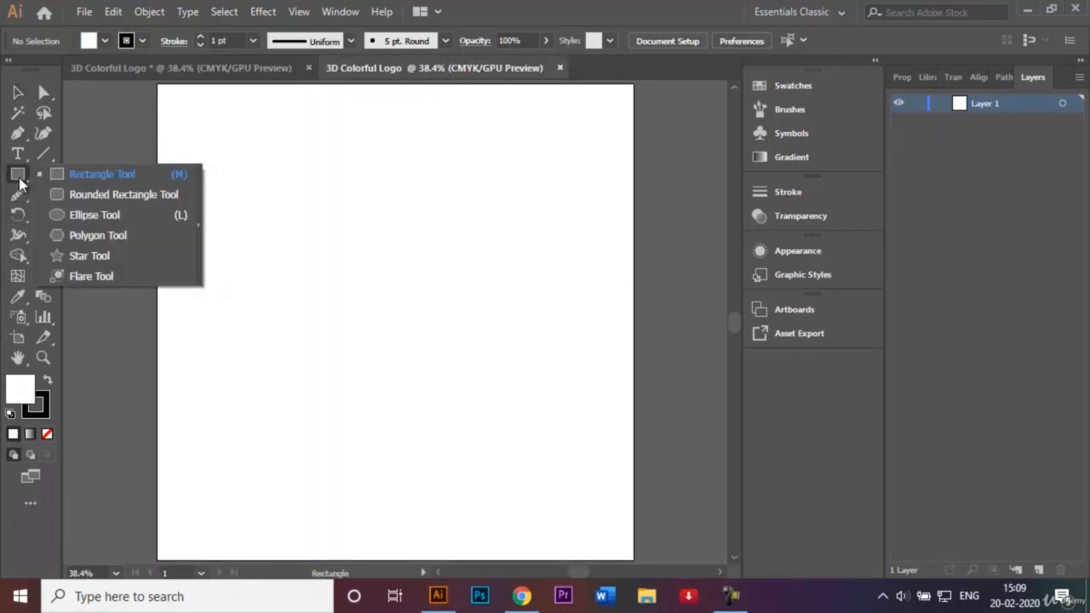
{"action": "left_click", "coordinate": [79, 217]}
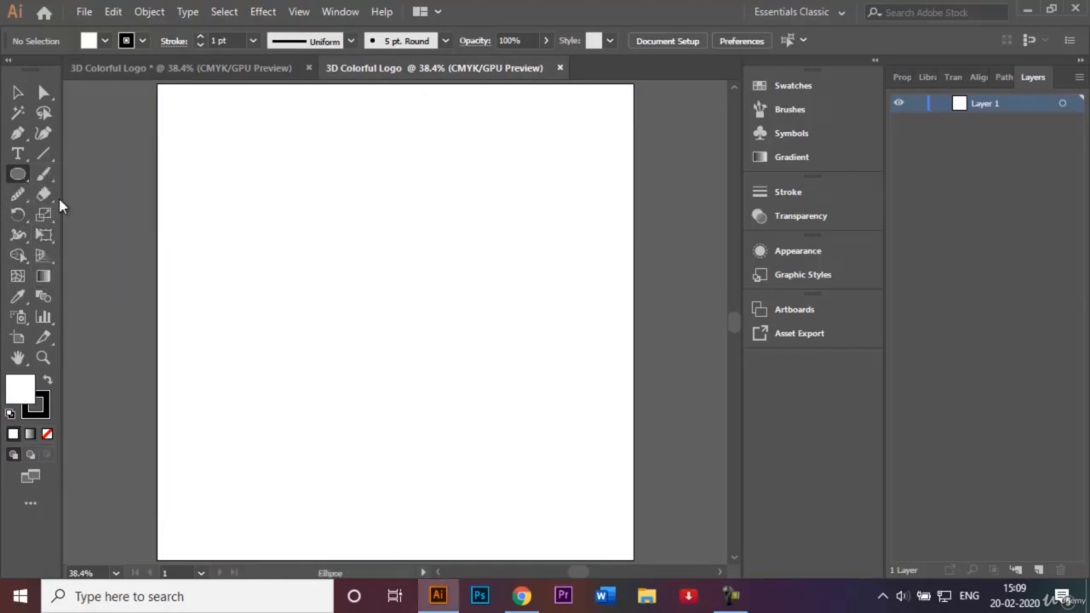
{"action": "left_click", "coordinate": [22, 176]}
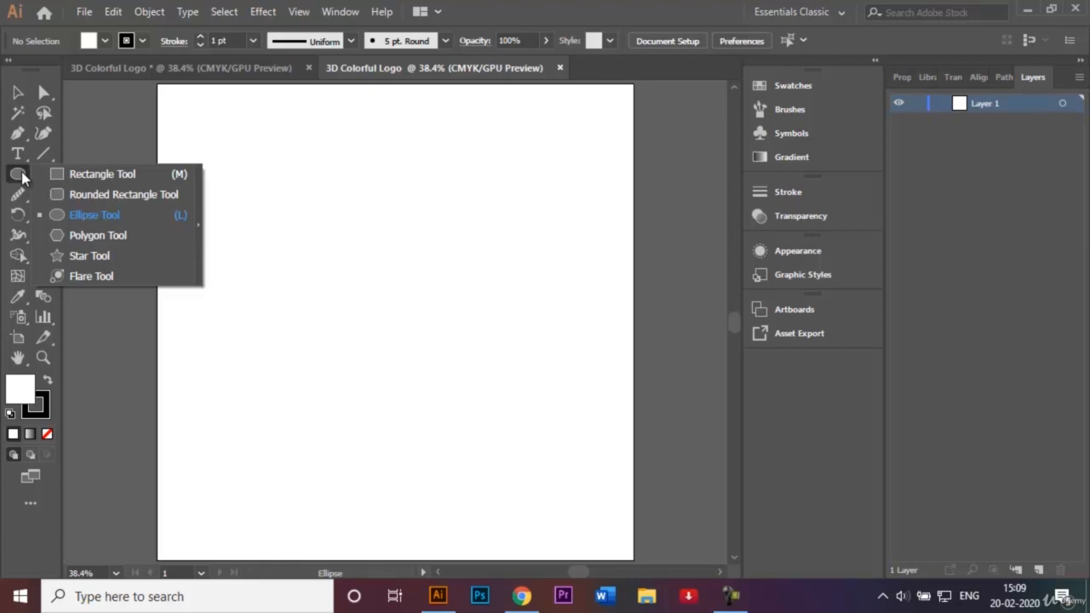
{"action": "left_click", "coordinate": [88, 215]}
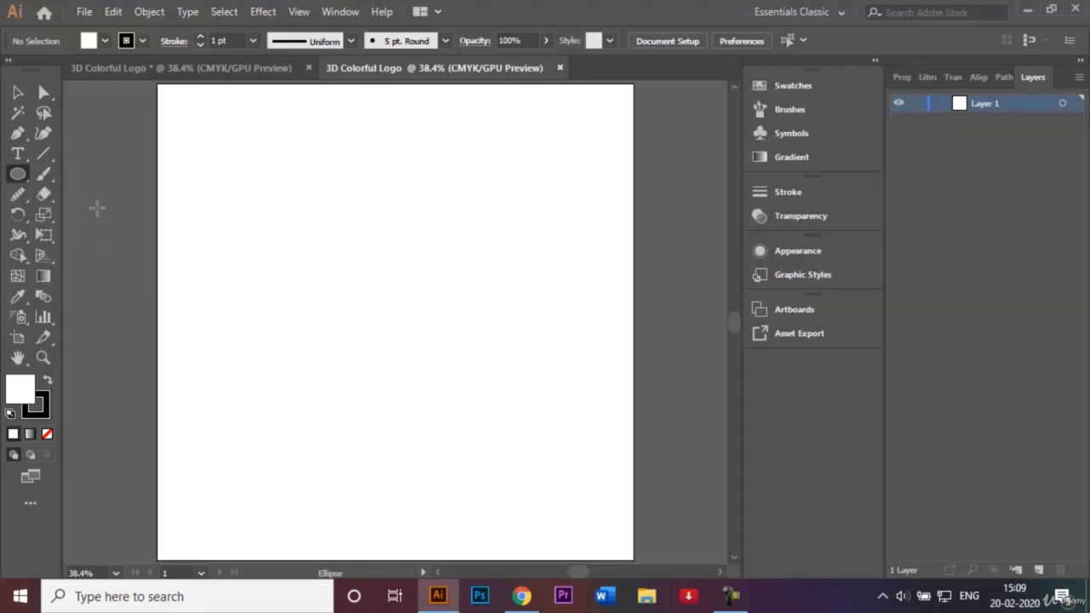
{"action": "left_click", "coordinate": [103, 40]}
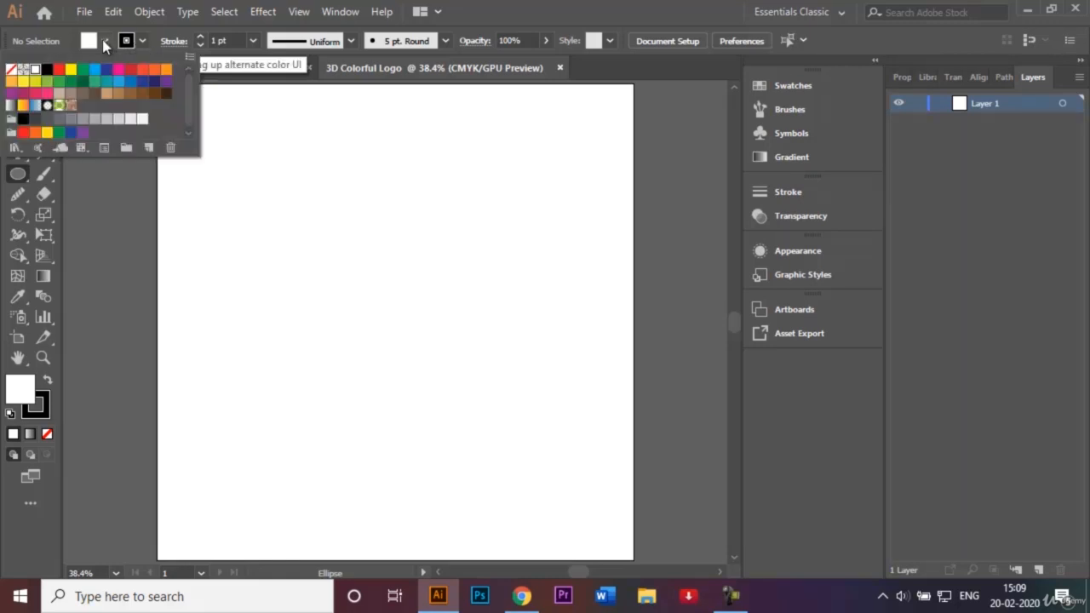
{"action": "left_click", "coordinate": [13, 70]}
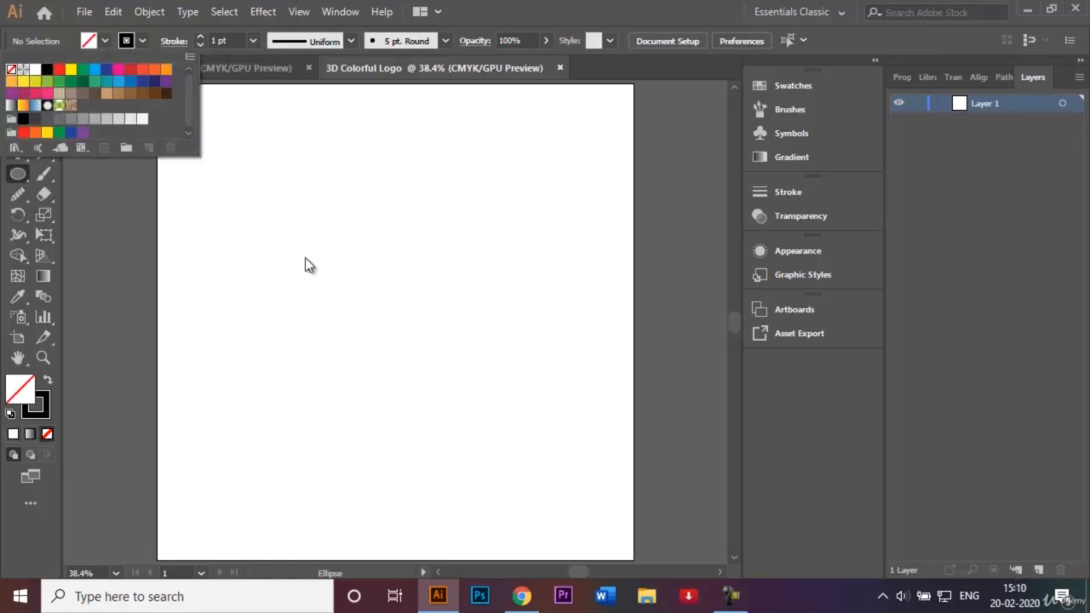
{"action": "left_click", "coordinate": [321, 278]}
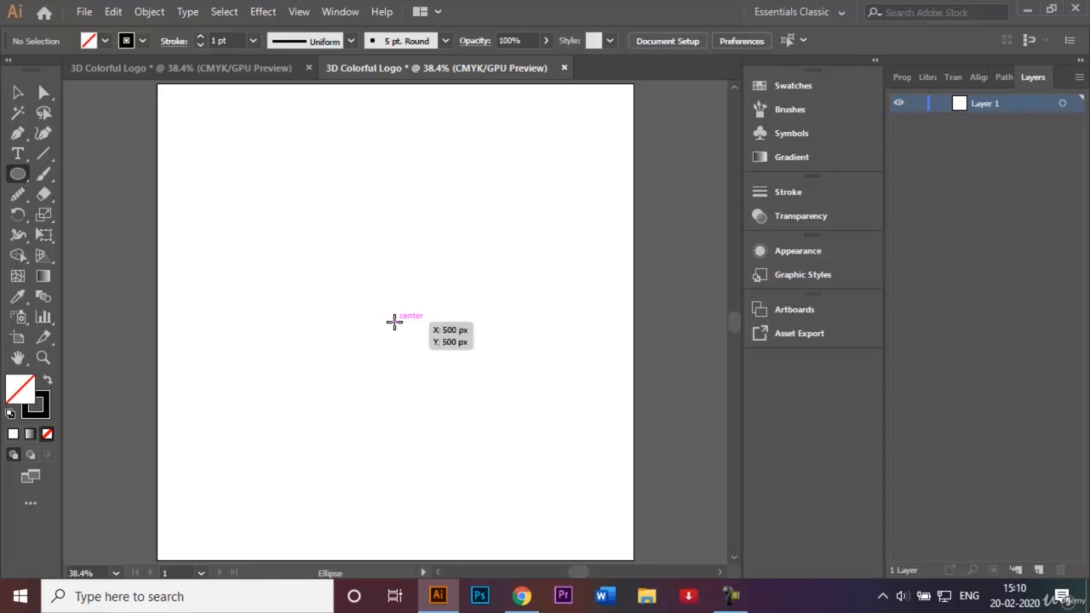
{"action": "left_click_drag", "start_coordinate": [394, 322], "coordinate": [554, 451]}
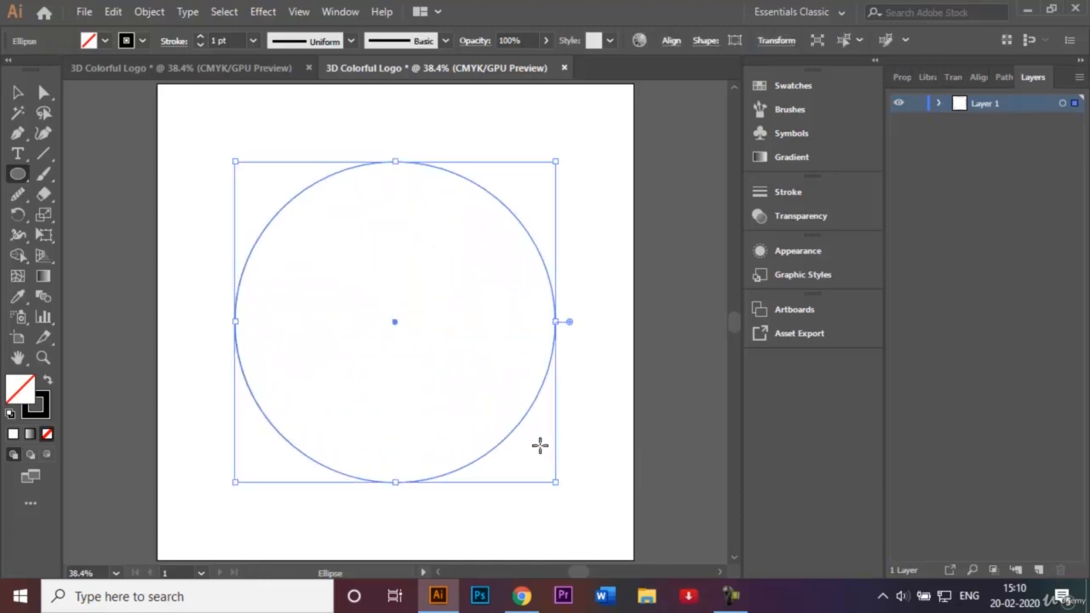
{"action": "left_click", "coordinate": [19, 91]}
{"action": "left_click", "coordinate": [262, 160]}
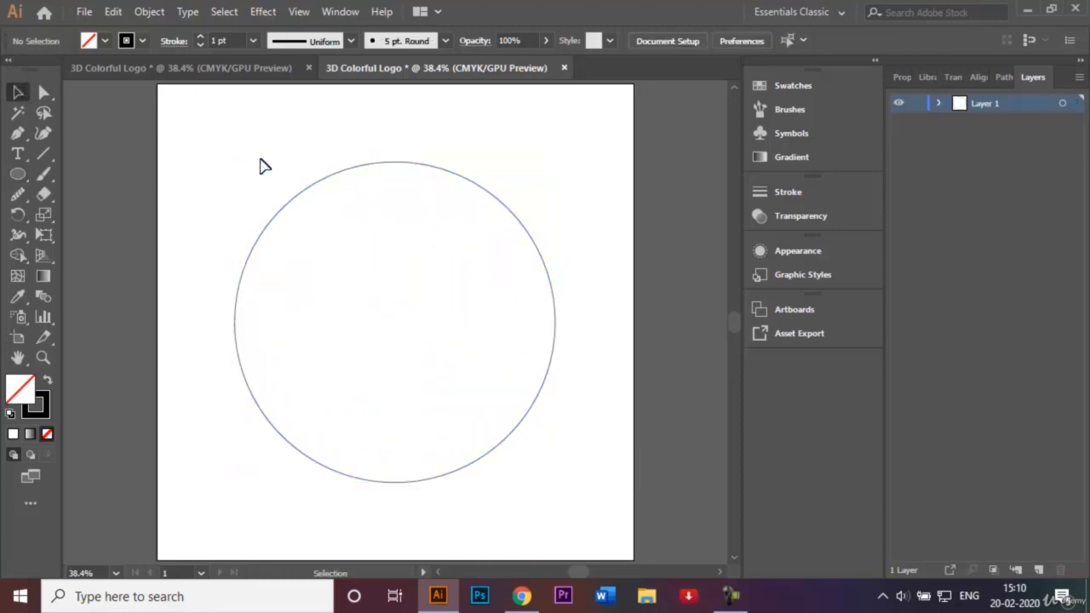
Step: Draw a smaller concentric circle from the centre of the large circle, a little under half its diameter
{"action": "left_click", "coordinate": [14, 177]}
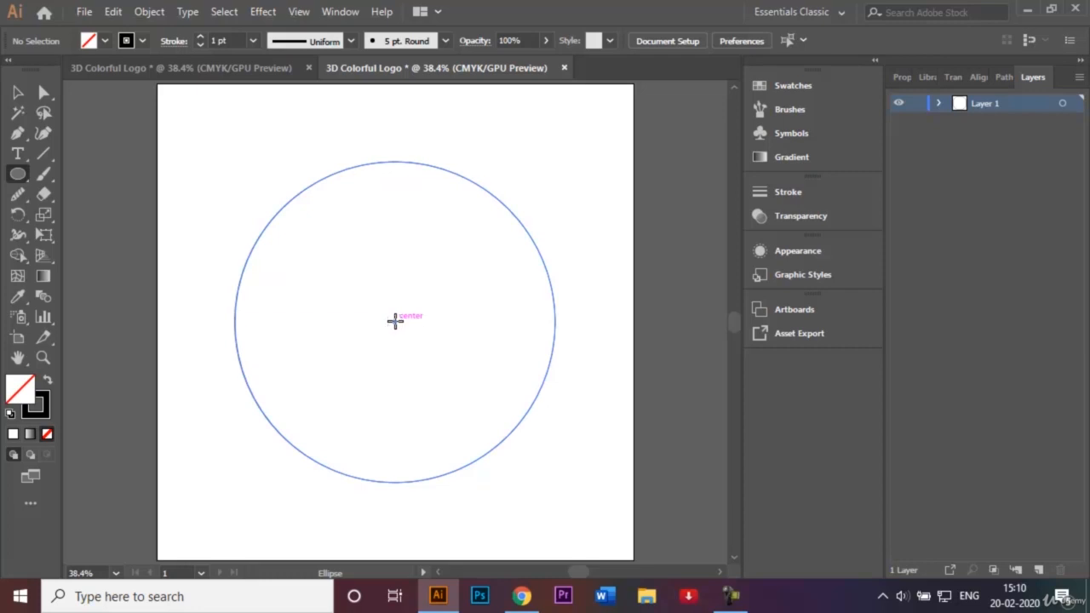
{"action": "left_click_drag", "start_coordinate": [394, 321], "coordinate": [464, 394]}
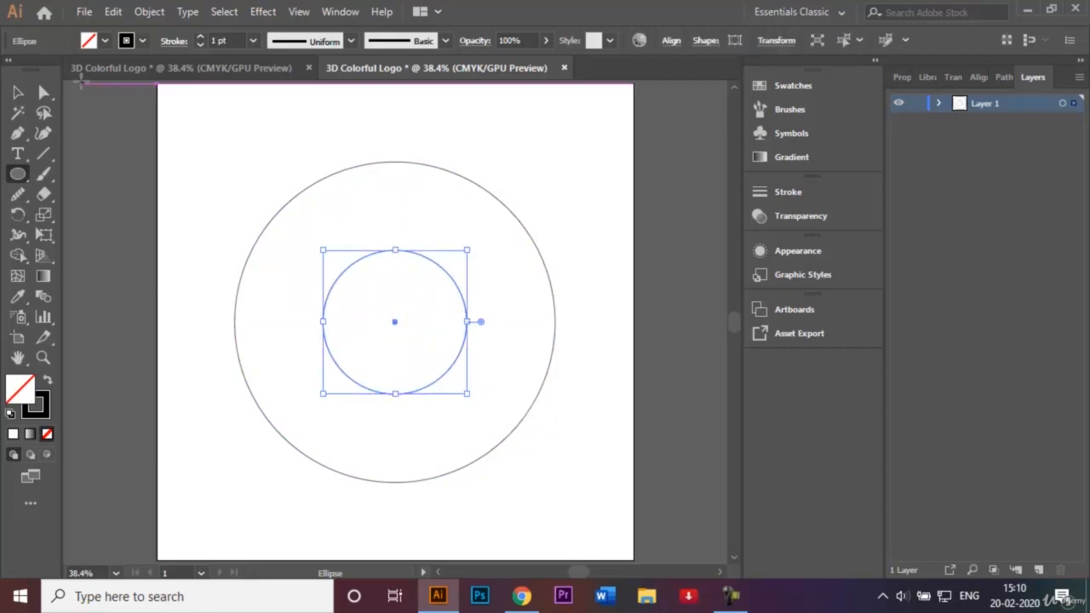
{"action": "left_click", "coordinate": [18, 92]}
{"action": "left_click", "coordinate": [261, 162]}
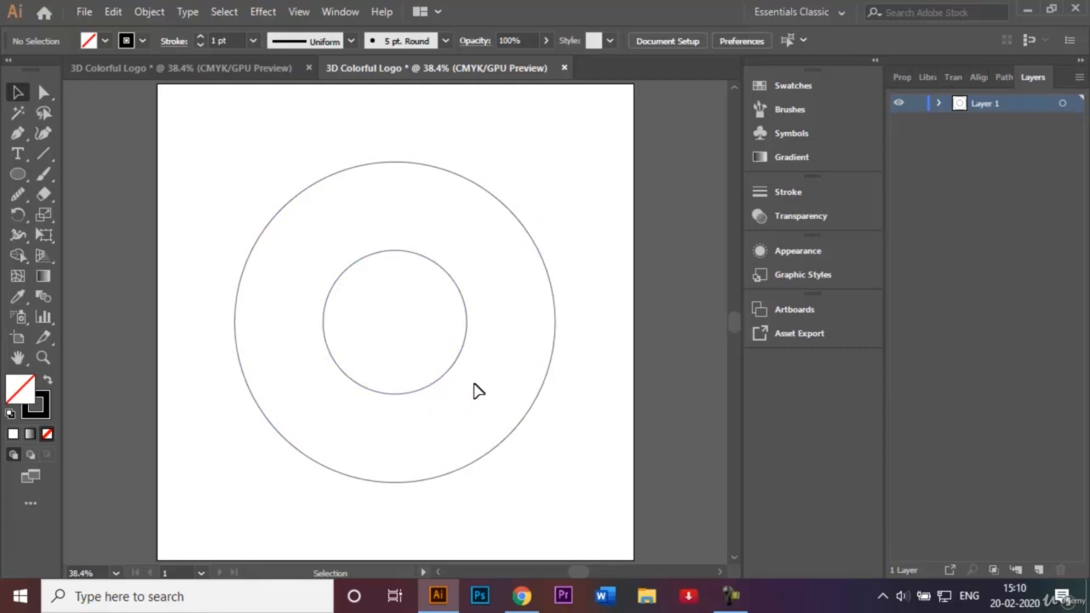
Step: Draw a small circle in the upper-right part of the ring and shrink it slightly to fit between the inner and outer circles
{"action": "left_click", "coordinate": [17, 175]}
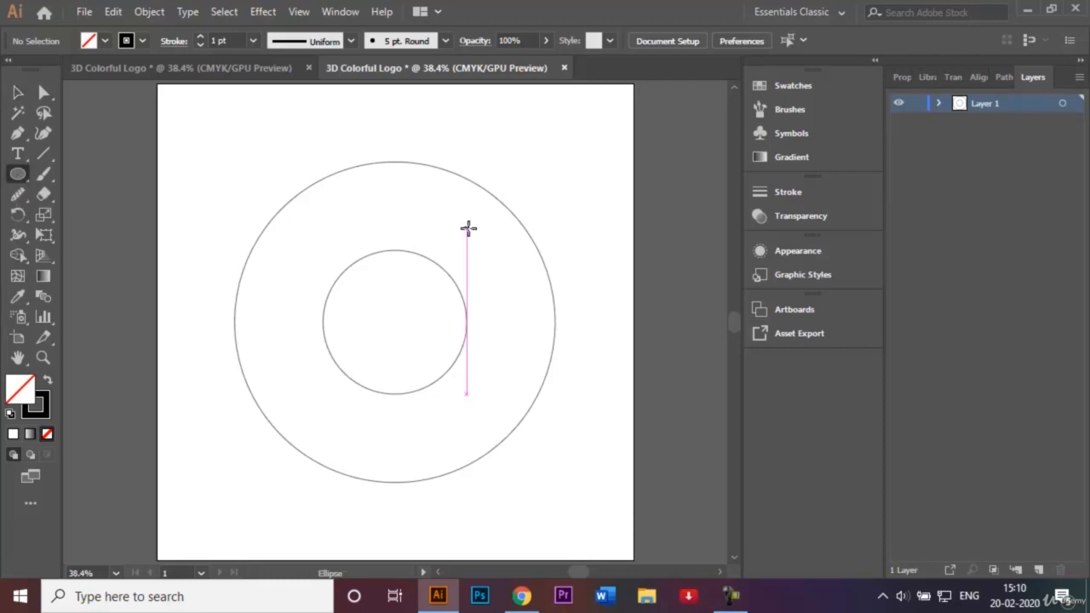
{"action": "left_click_drag", "start_coordinate": [468, 228], "coordinate": [495, 257]}
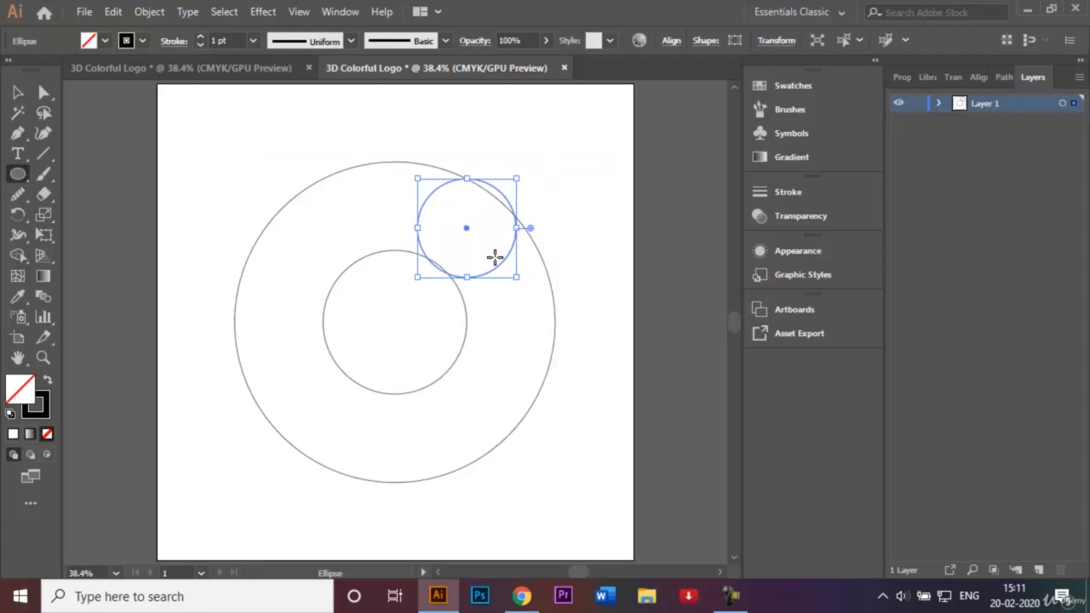
{"action": "key", "text": "a"}
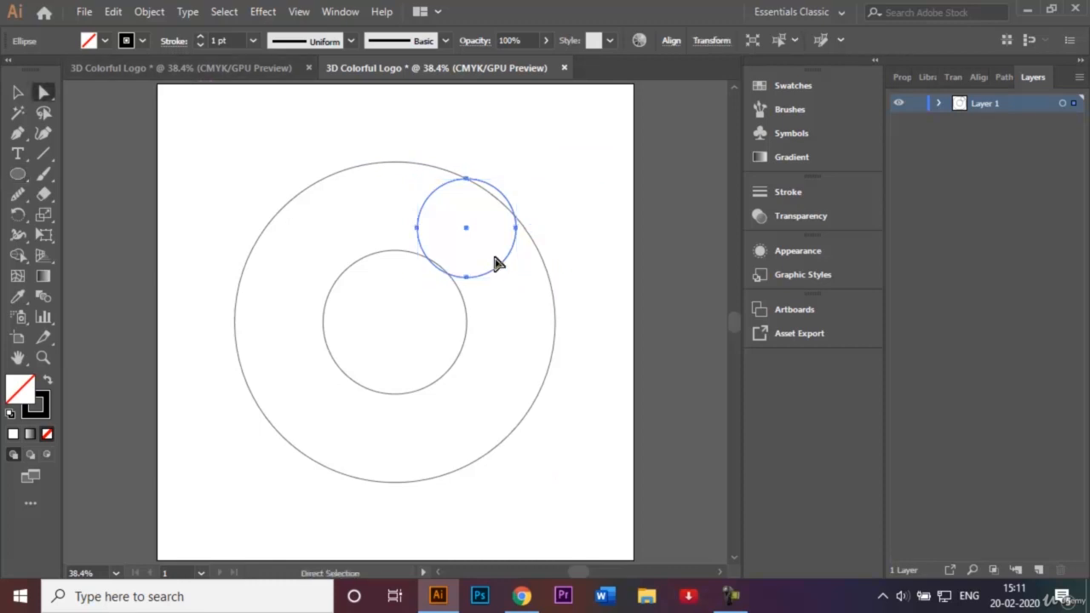
{"action": "key", "text": "v"}
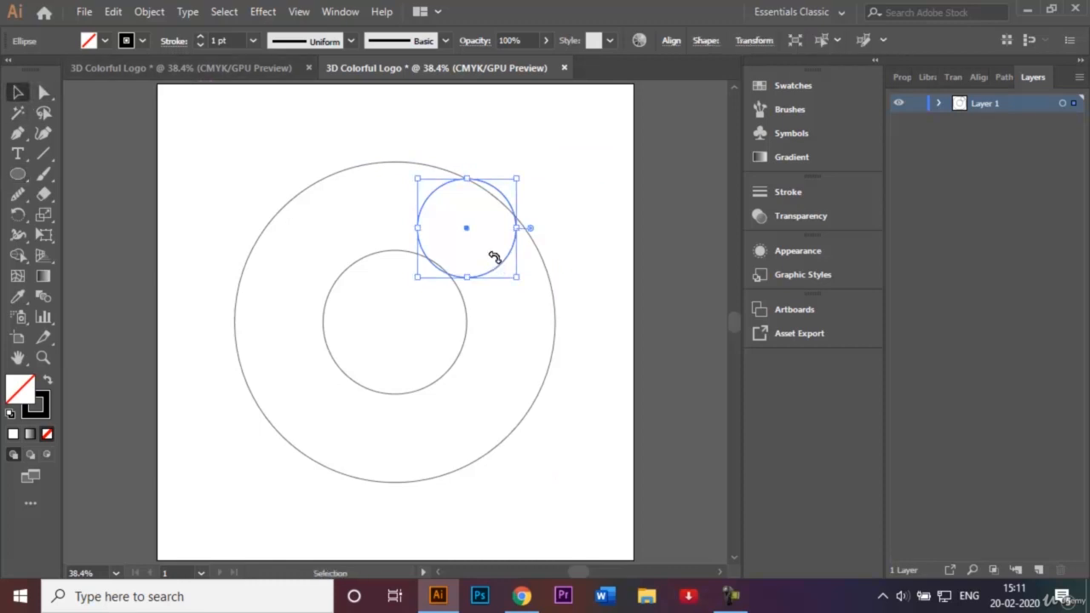
{"action": "left_click_drag", "start_coordinate": [495, 257], "coordinate": [495, 258]}
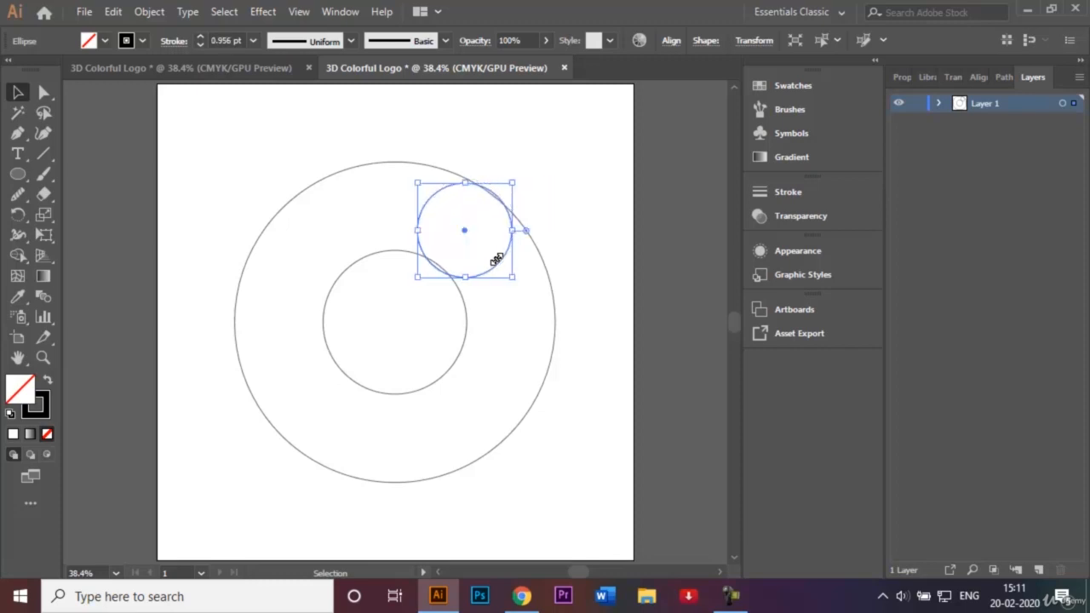
{"action": "left_click", "coordinate": [494, 259]}
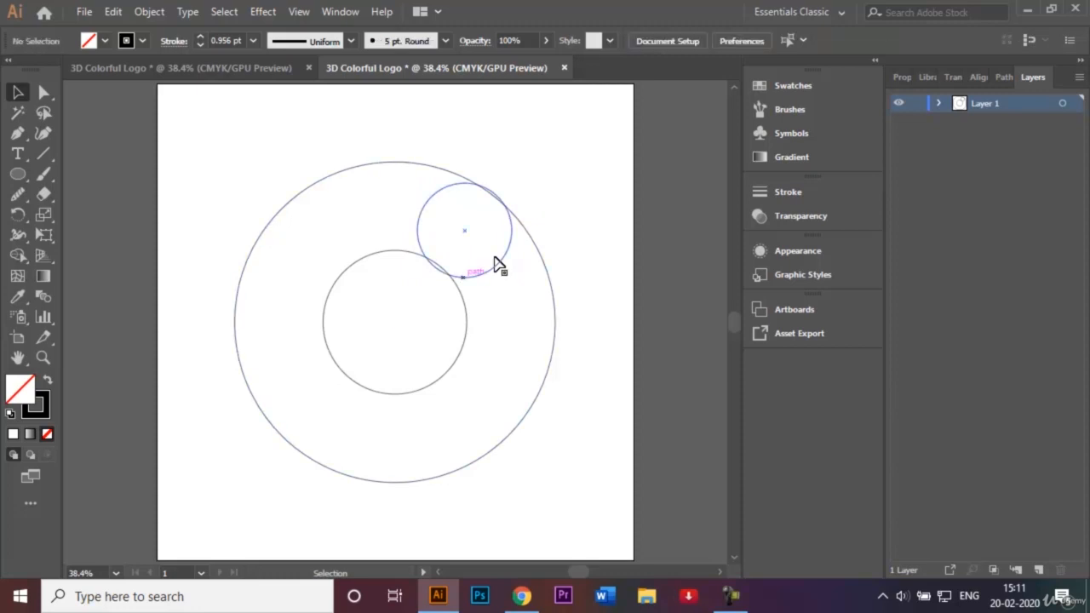
{"action": "left_click", "coordinate": [495, 259]}
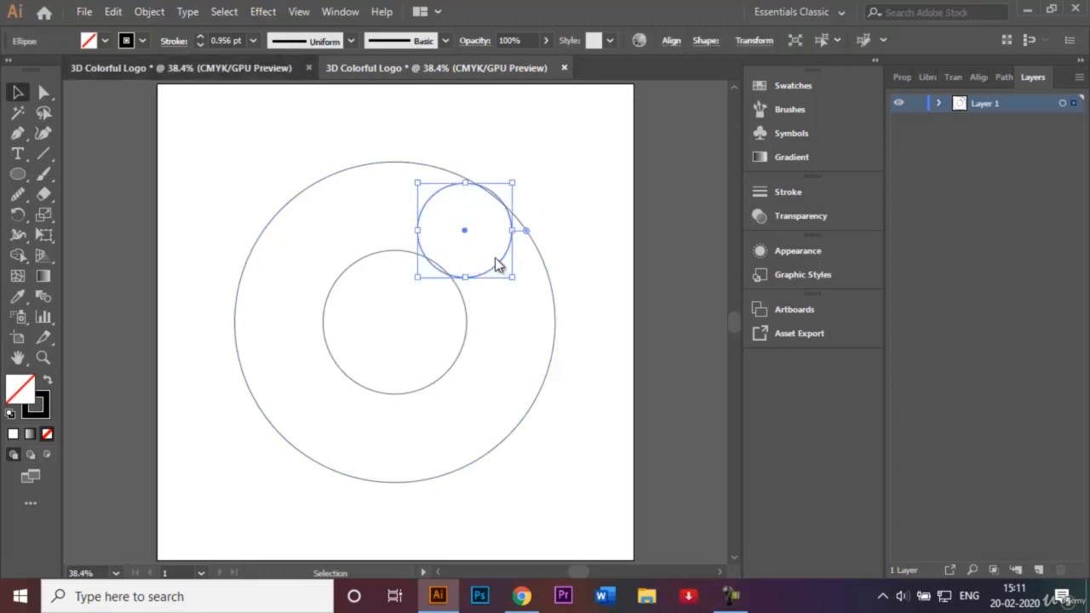
Step: Scale the small upper-right circle down a little further from its lower-left corner to match the ring's width
{"action": "key", "text": "ctrl+Tab"}
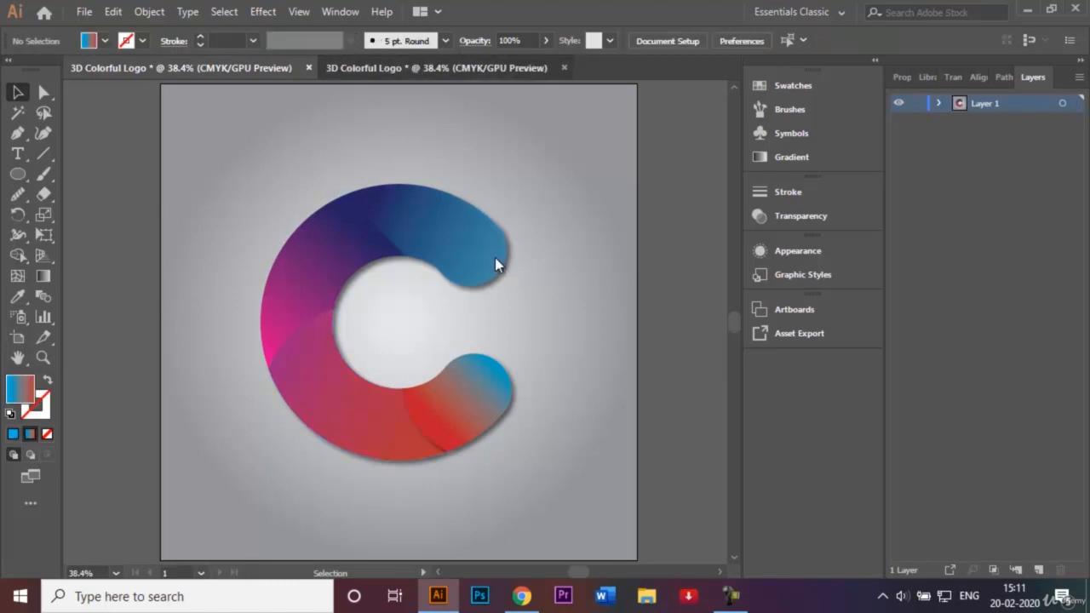
{"action": "key", "text": "ctrl+Tab"}
{"action": "key", "text": "a"}
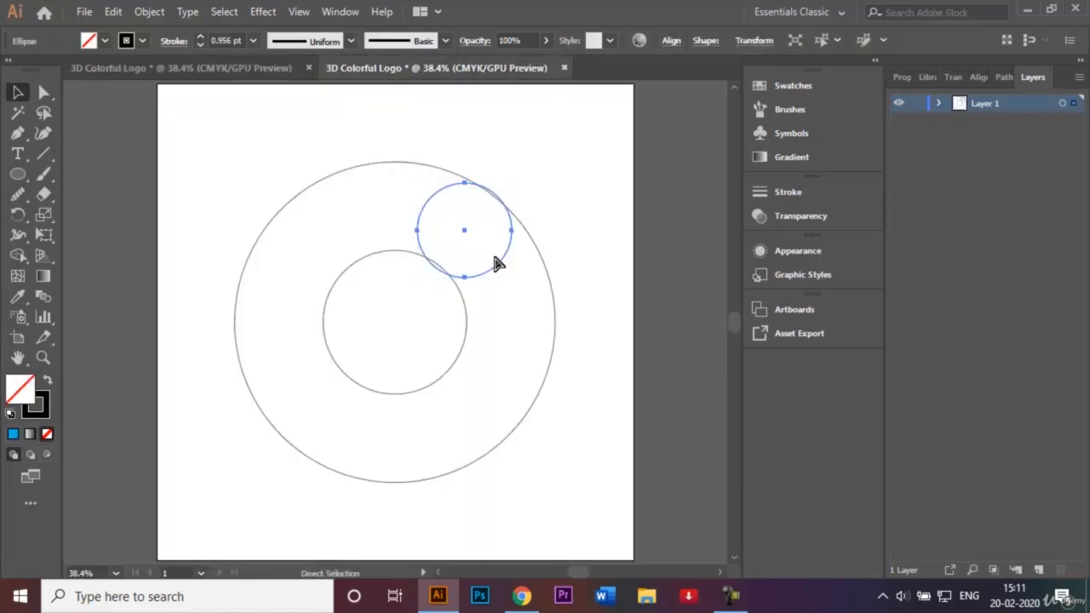
{"action": "key", "text": "ctrl+1"}
{"action": "key", "text": "v"}
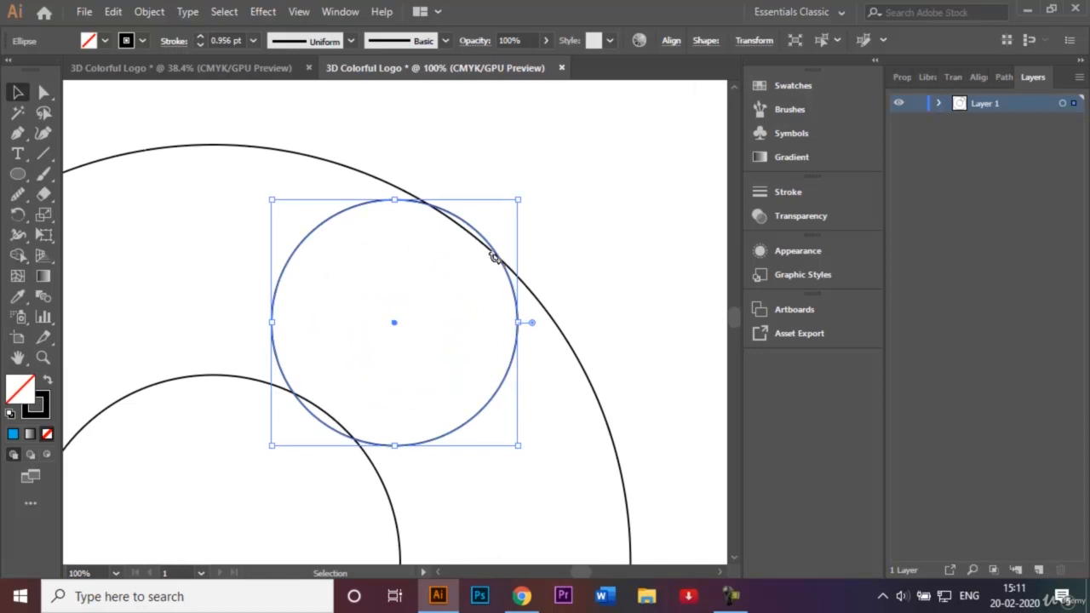
{"action": "left_click_drag", "start_coordinate": [272, 445], "coordinate": [276, 440]}
{"action": "key", "text": "ctrl+shift+a"}
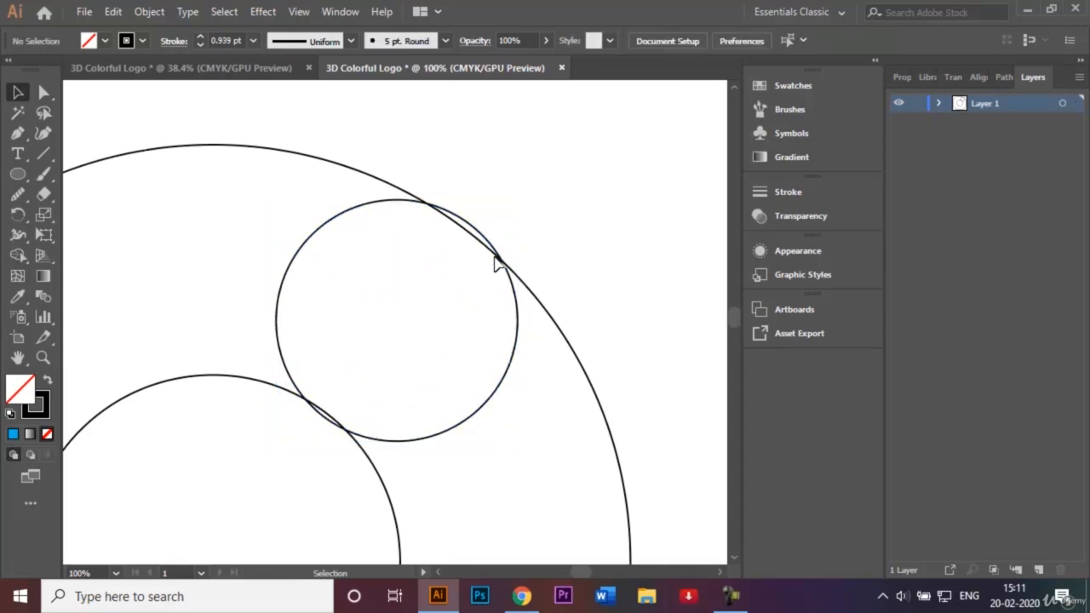
{"action": "key", "text": "ctrl+0"}
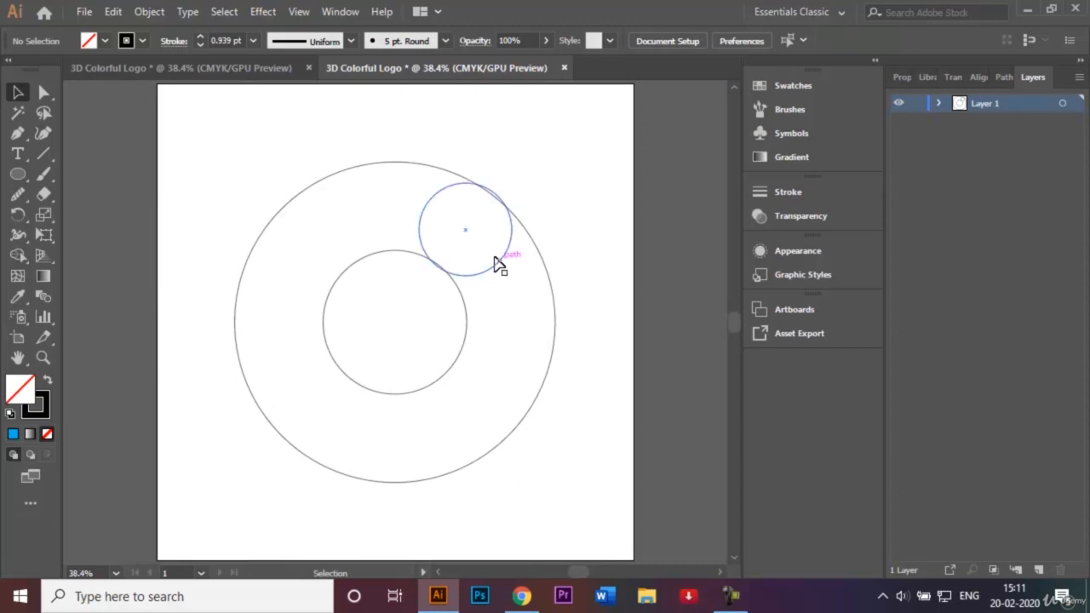
Step: Duplicate the small circle into the lower-right part of the ring, bridging the inner and outer circles
{"action": "left_click", "coordinate": [498, 264]}
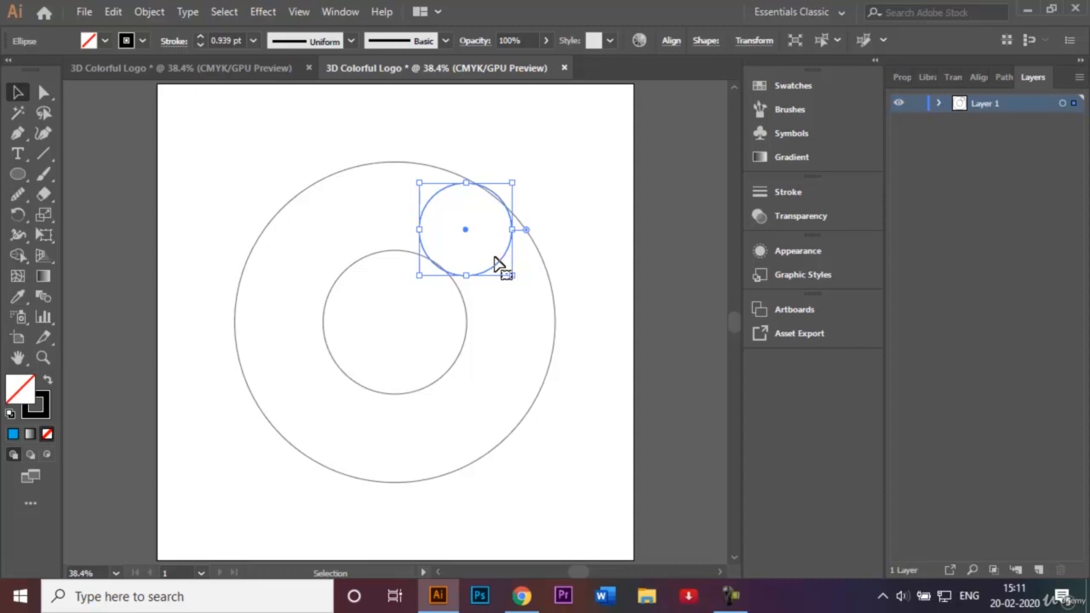
{"action": "left_click_drag", "start_coordinate": [495, 257], "coordinate": [505, 431]}
{"action": "left_click", "coordinate": [498, 264]}
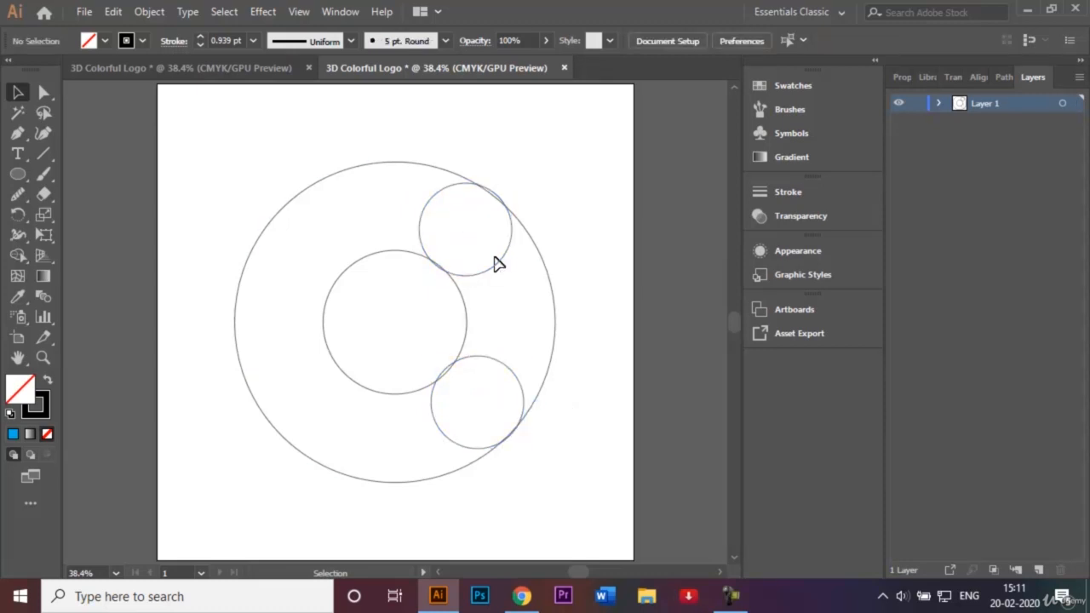
Step: Select all four circles and merge the ring with its two end circles into one C shape using the Shape Builder
{"action": "left_click_drag", "start_coordinate": [225, 127], "coordinate": [546, 498]}
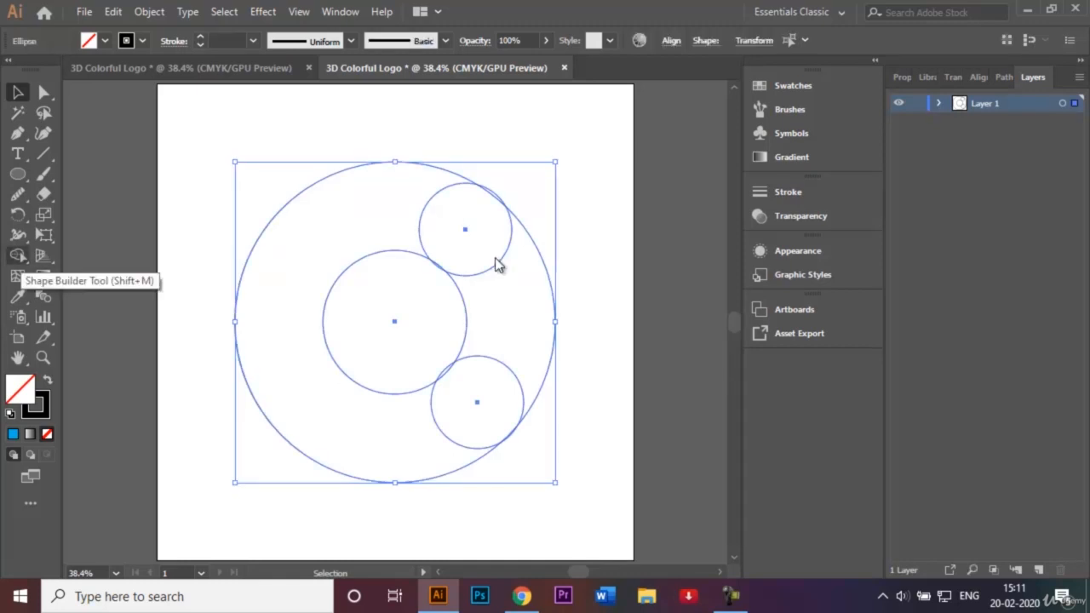
{"action": "left_click", "coordinate": [17, 255]}
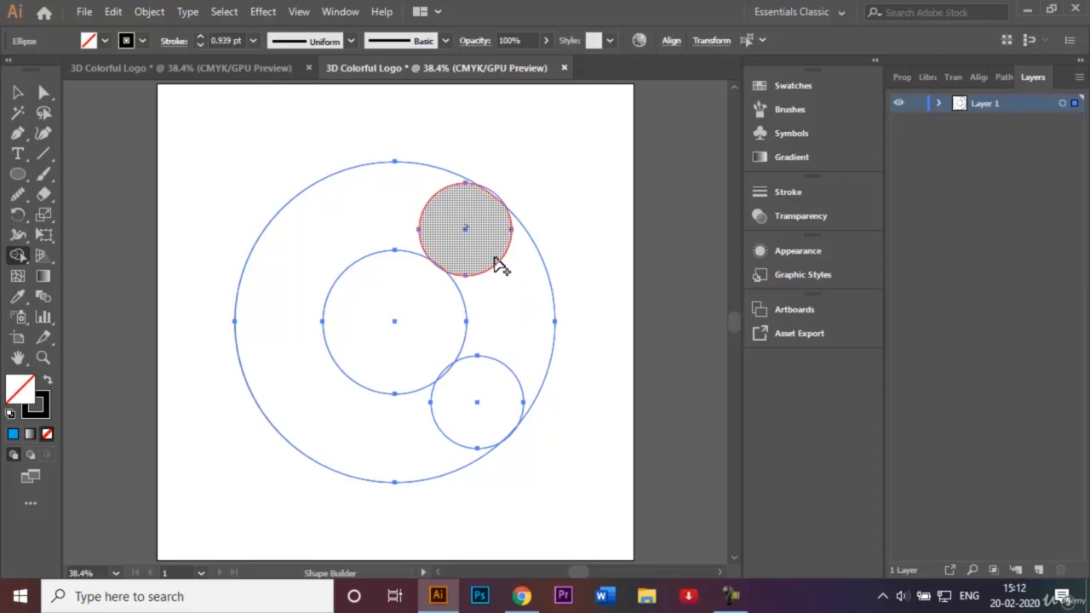
{"action": "mouse_move", "coordinate": [467, 227]}
{"action": "left_mouse_down"}
{"action": "mouse_move", "coordinate": [409, 199]}
{"action": "mouse_move", "coordinate": [325, 205]}
{"action": "mouse_move", "coordinate": [287, 251]}
{"action": "mouse_move", "coordinate": [279, 348]}
{"action": "left_mouse_up"}
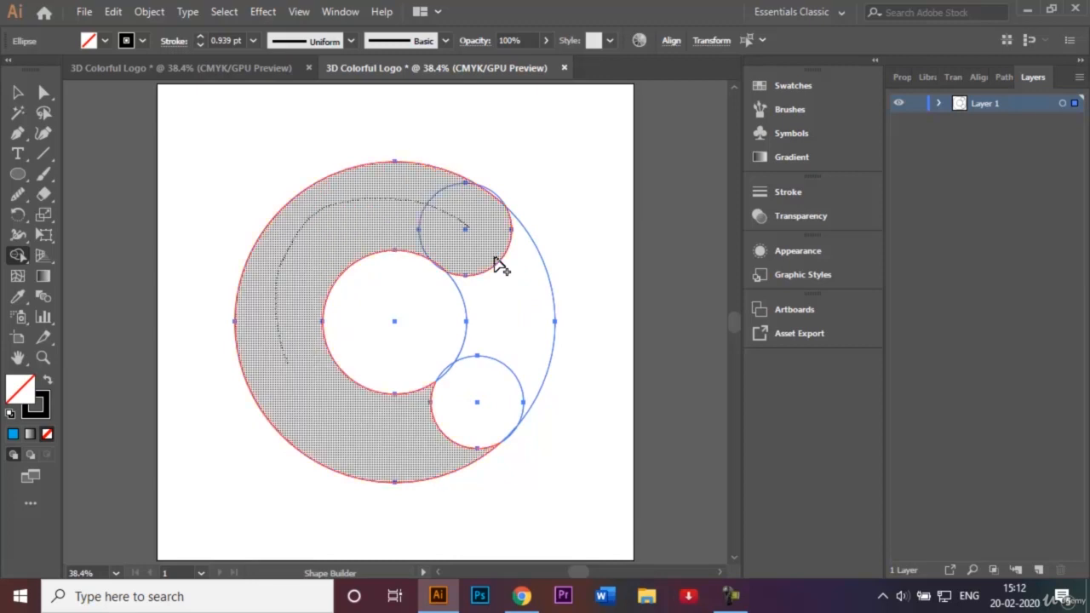
{"action": "mouse_move", "coordinate": [336, 426]}
{"action": "left_mouse_down"}
{"action": "mouse_move", "coordinate": [404, 441]}
{"action": "mouse_move", "coordinate": [477, 401]}
{"action": "left_mouse_up"}
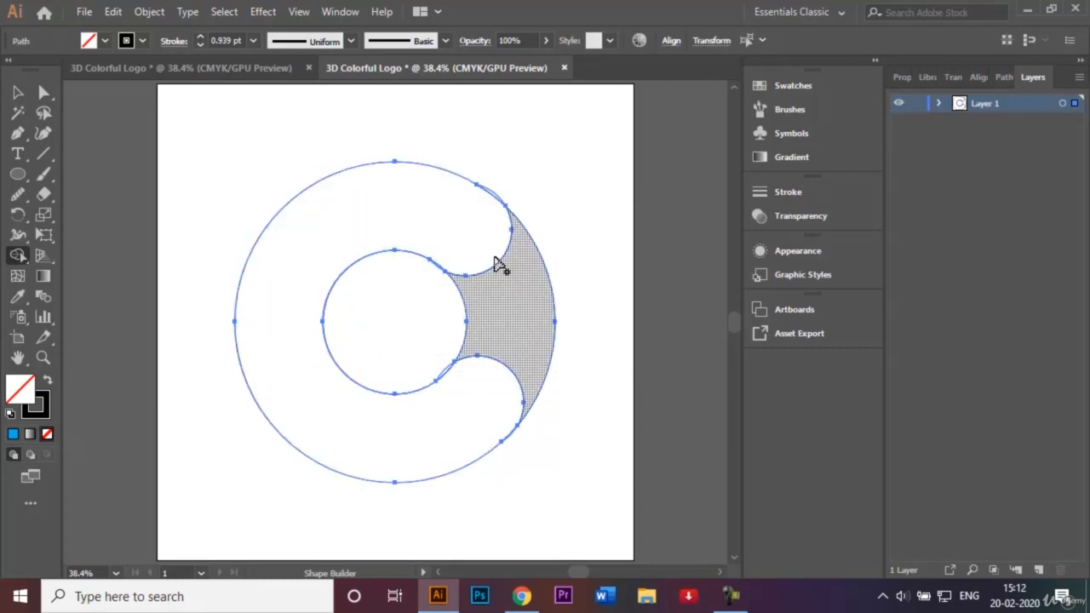
Step: Remove the open region between the C's ends, the inner circle area and the small slivers at the junctions with the Shape Builder
{"action": "left_click", "coordinate": [496, 263]}
{"action": "left_click", "coordinate": [495, 261], "text": "alt"}
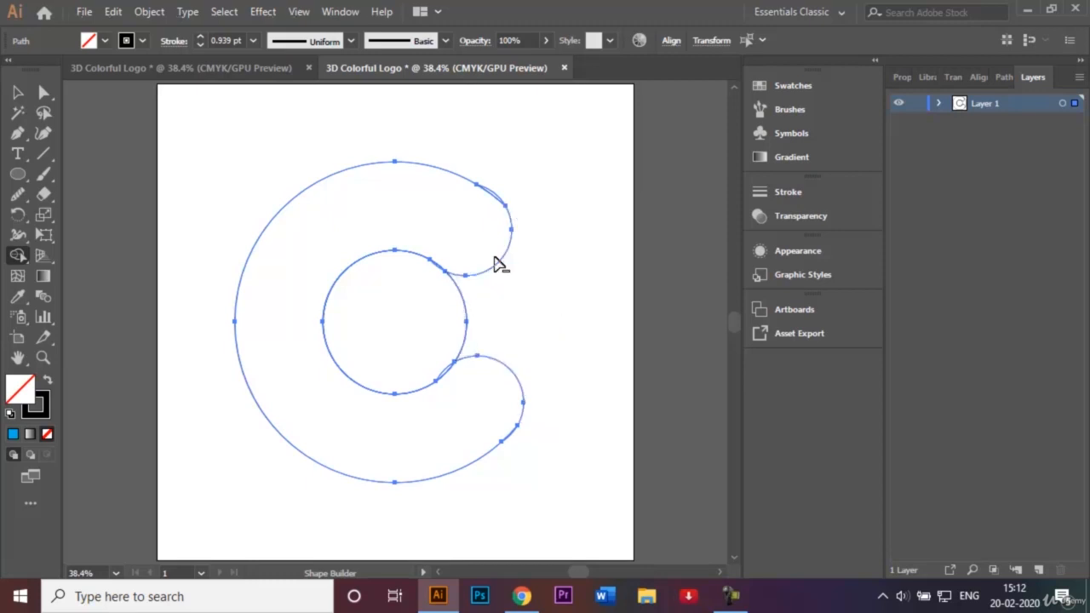
{"action": "left_click", "coordinate": [496, 261], "text": "alt"}
{"action": "key", "text": "x"}
{"action": "key", "text": "x"}
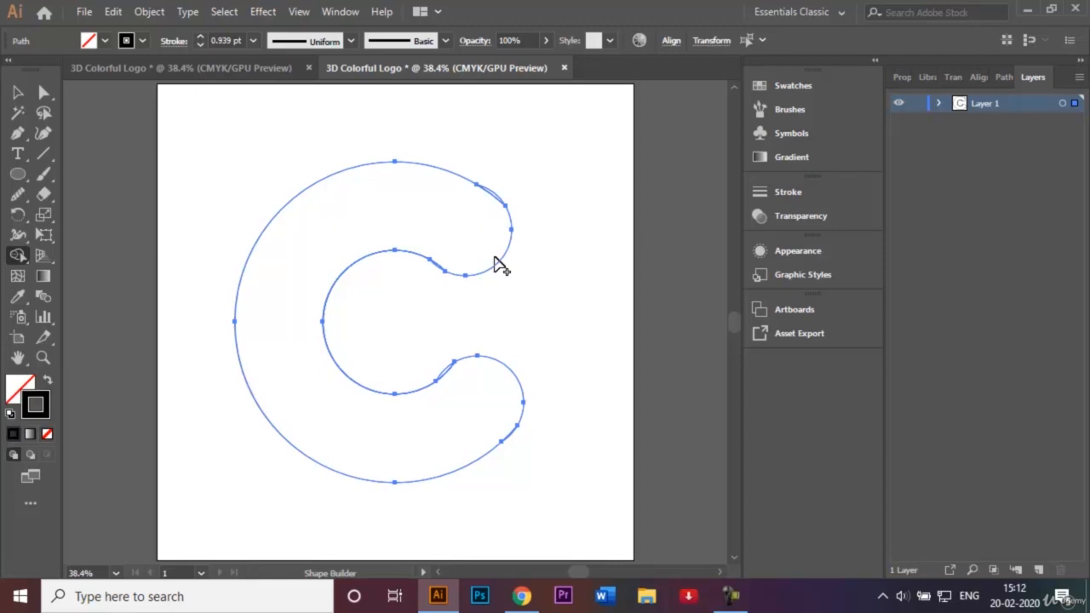
{"action": "key", "text": "x"}
{"action": "key", "text": "v"}
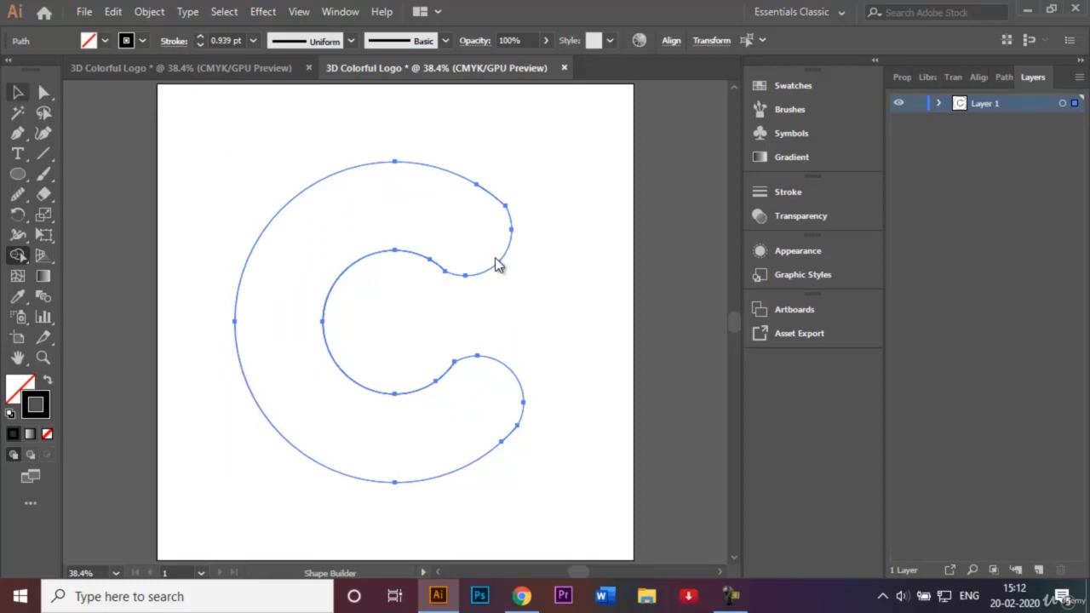
Step: Select all paths of the C outline and set their stroke weight to 2 pt
{"action": "left_click", "coordinate": [496, 259]}
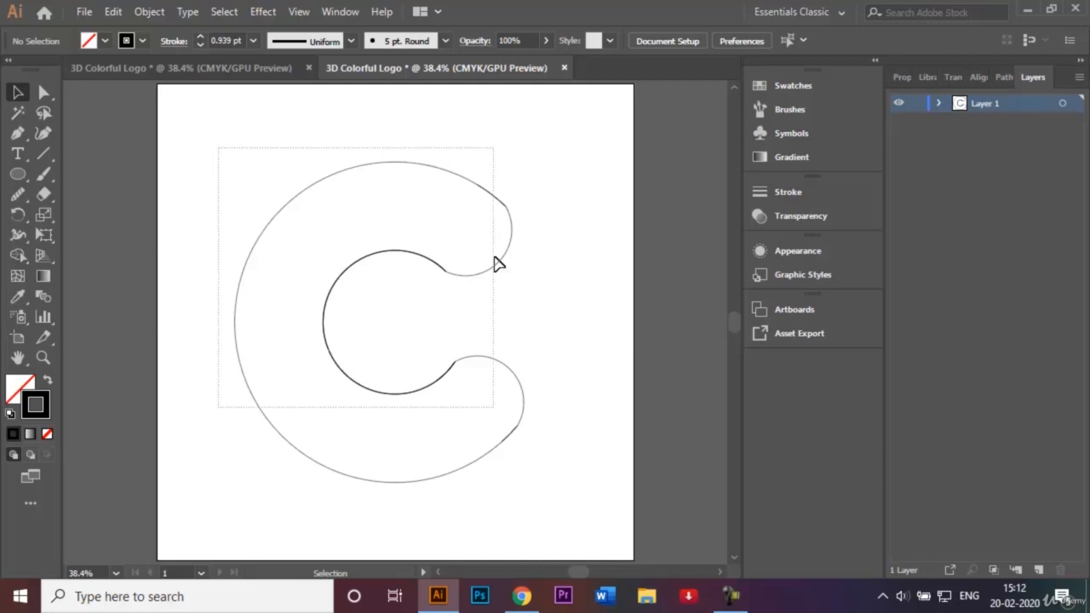
{"action": "left_click", "coordinate": [496, 261]}
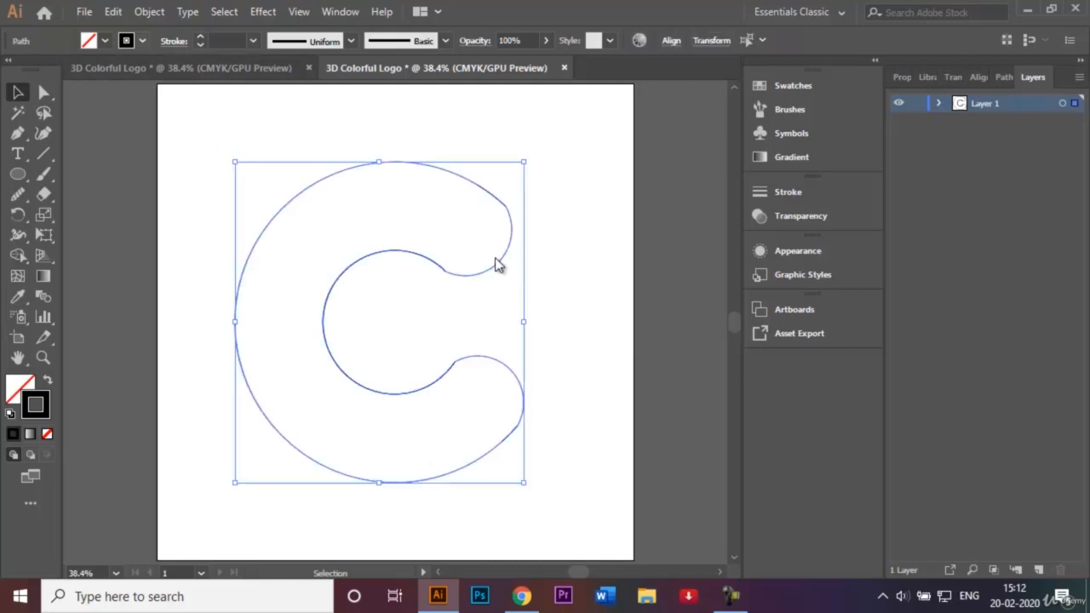
{"action": "left_click", "coordinate": [252, 41]}
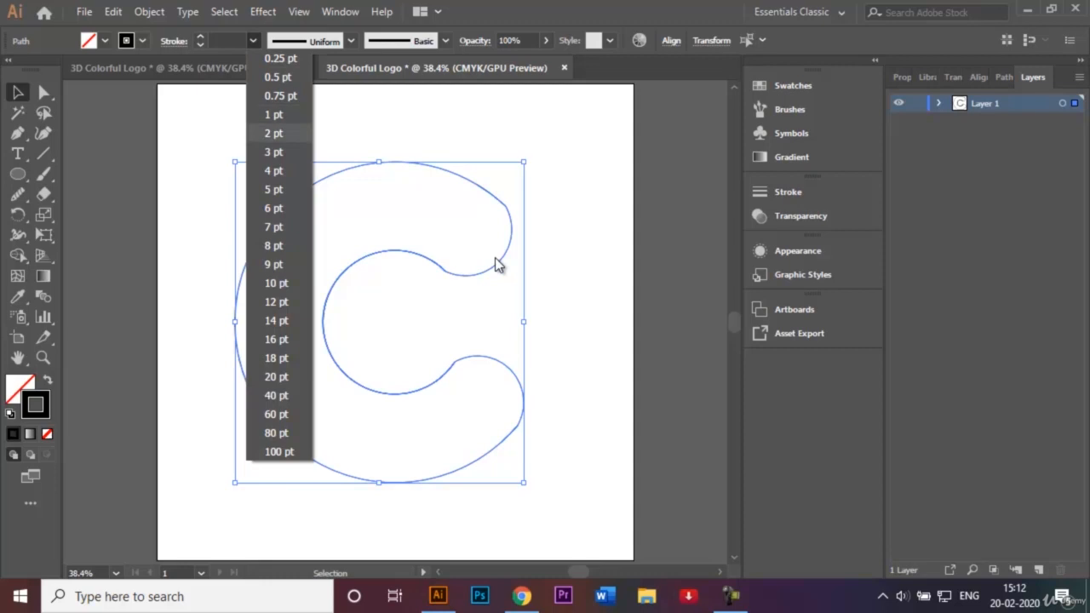
{"action": "left_click", "coordinate": [273, 132]}
{"action": "left_click", "coordinate": [496, 260]}
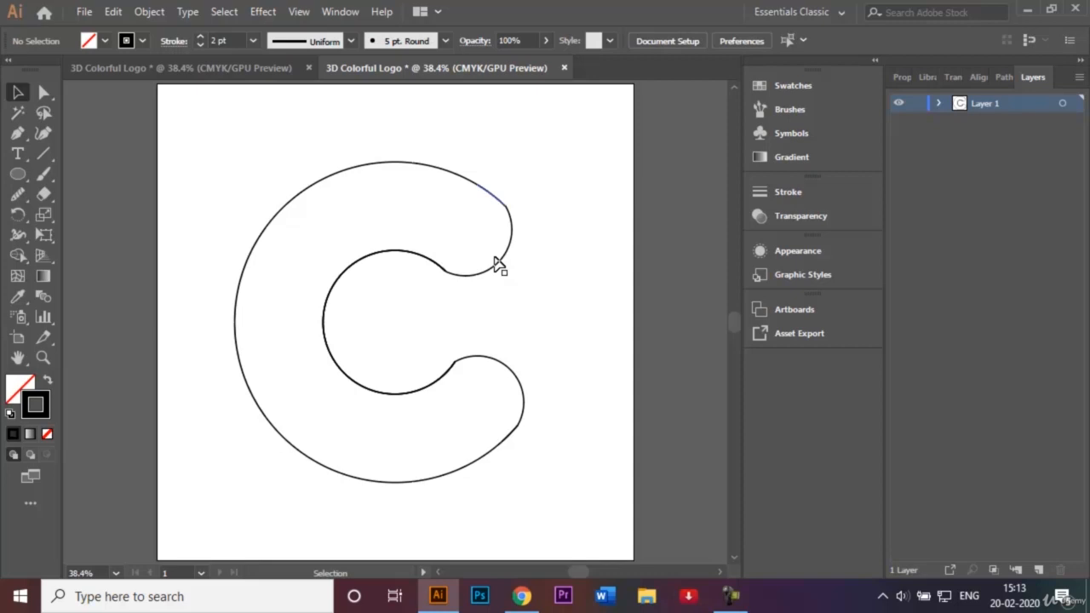
Step: Delete the short stray path segments left over where the end circles meet the C outline
{"action": "left_click", "coordinate": [498, 264]}
{"action": "key", "text": "Delete"}
{"action": "left_click", "coordinate": [498, 264]}
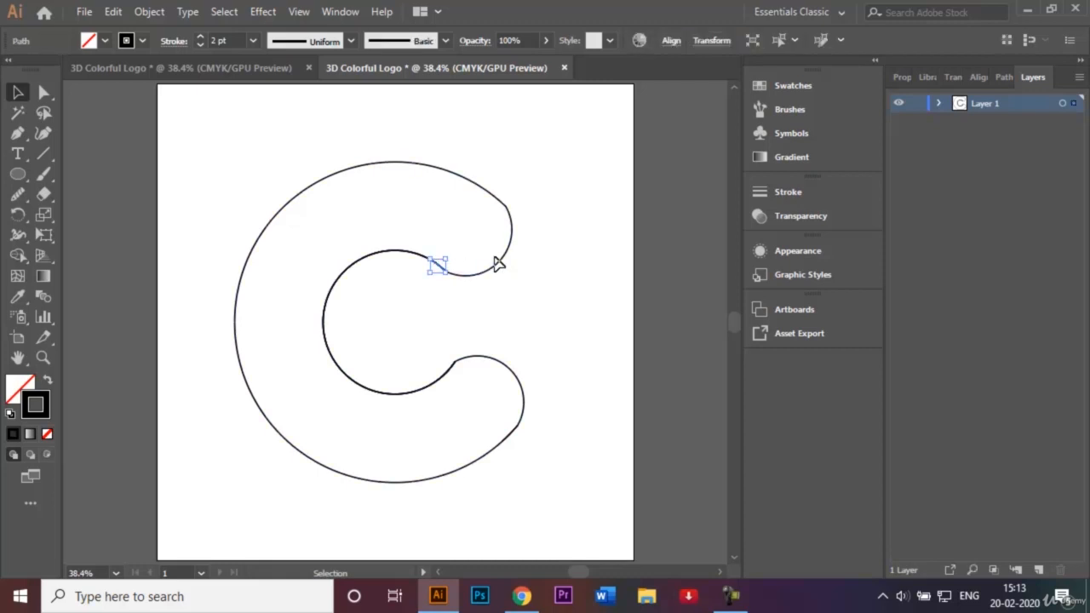
{"action": "key", "text": "Delete"}
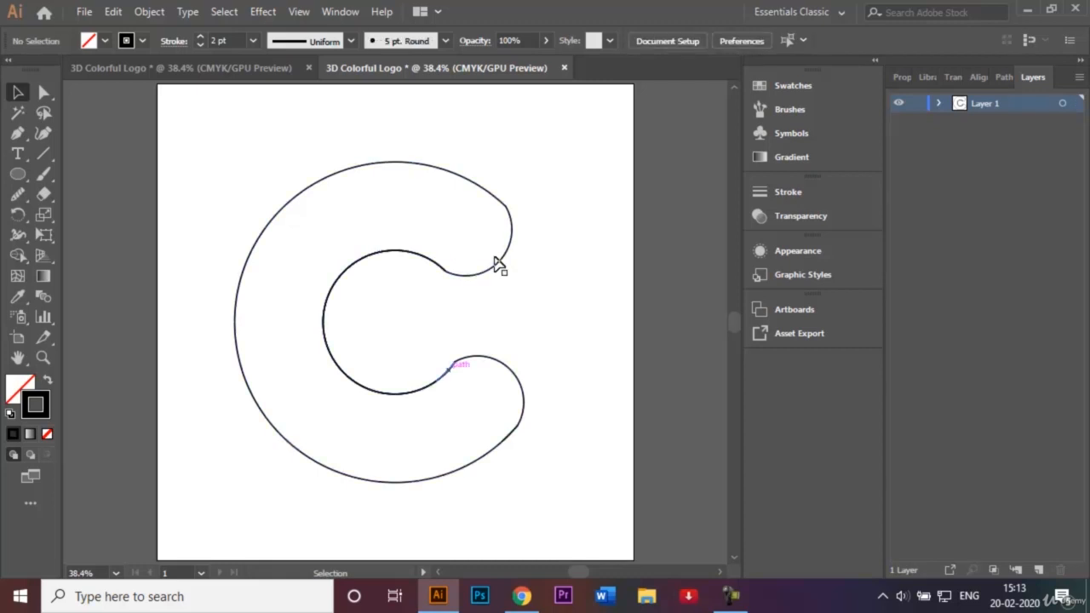
{"action": "key", "text": "ctrl+z"}
{"action": "key", "text": "Delete"}
Step: Round the corner where the inner curve meets the C's lower end to a radius of about 76 px
{"action": "key", "text": "a"}
{"action": "key", "text": "a"}
{"action": "left_click", "coordinate": [496, 260]}
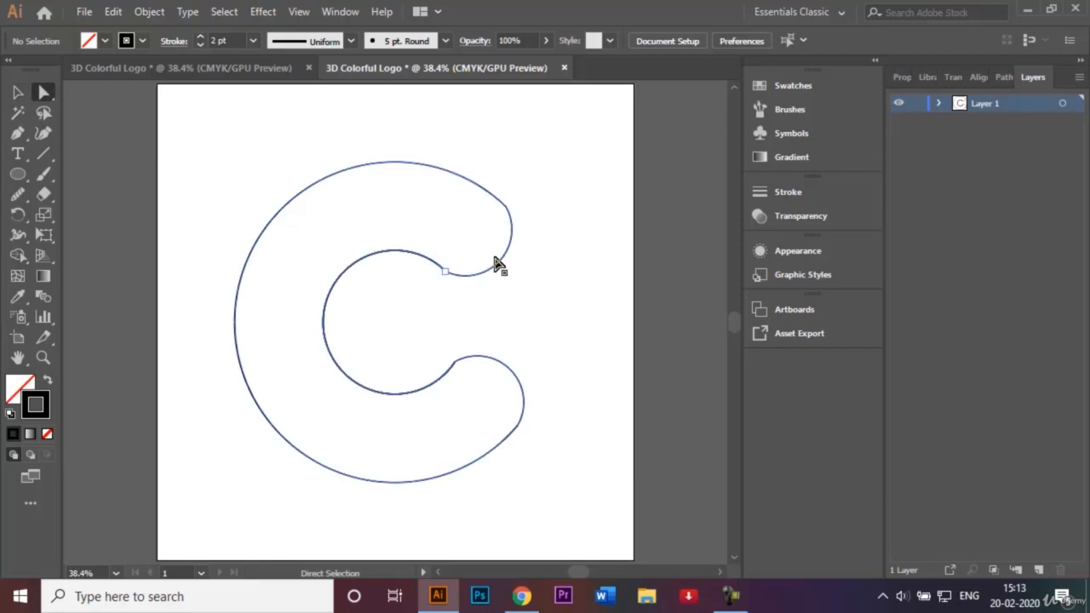
{"action": "left_click", "coordinate": [496, 262]}
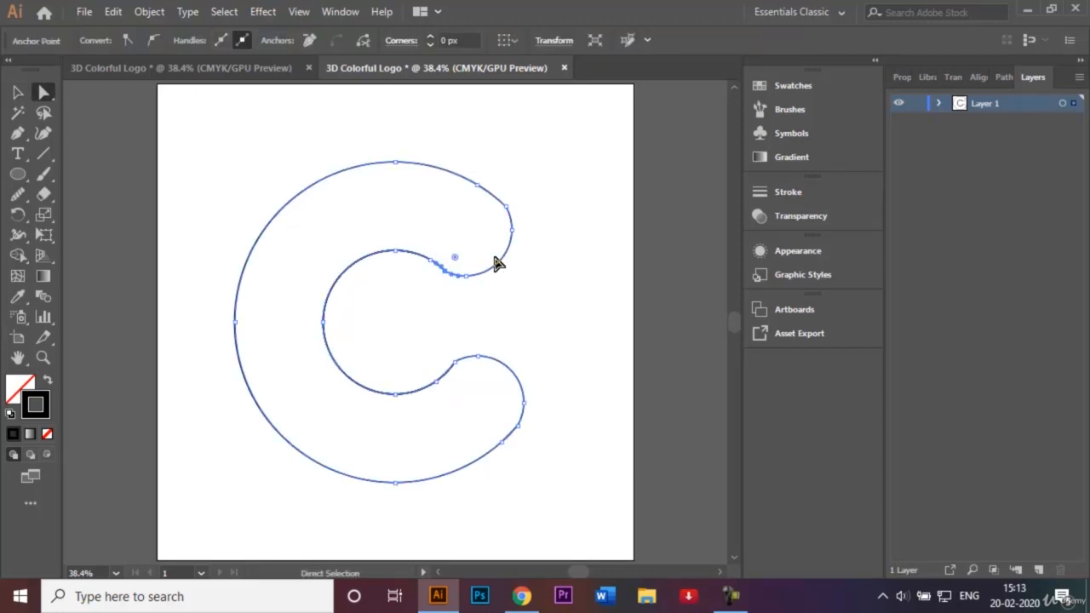
{"action": "left_click", "coordinate": [487, 315]}
{"action": "left_click", "coordinate": [454, 361]}
{"action": "key", "text": "ctrl+plus"}
{"action": "key", "text": "ctrl+plus"}
{"action": "key", "text": "ctrl+plus"}
{"action": "key", "text": "ctrl+plus"}
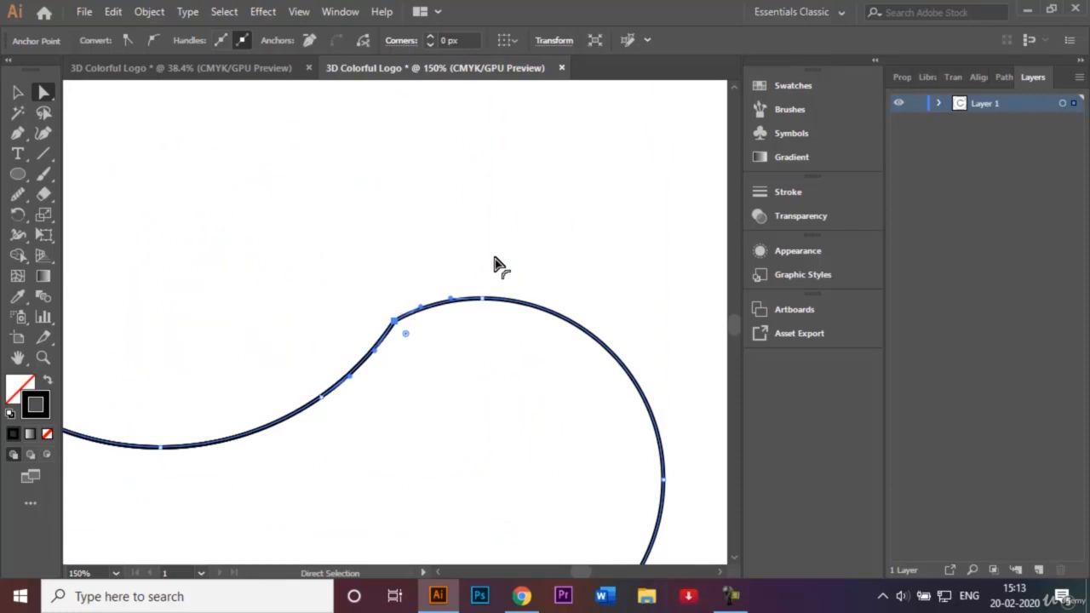
{"action": "left_click_drag", "start_coordinate": [406, 333], "coordinate": [481, 440]}
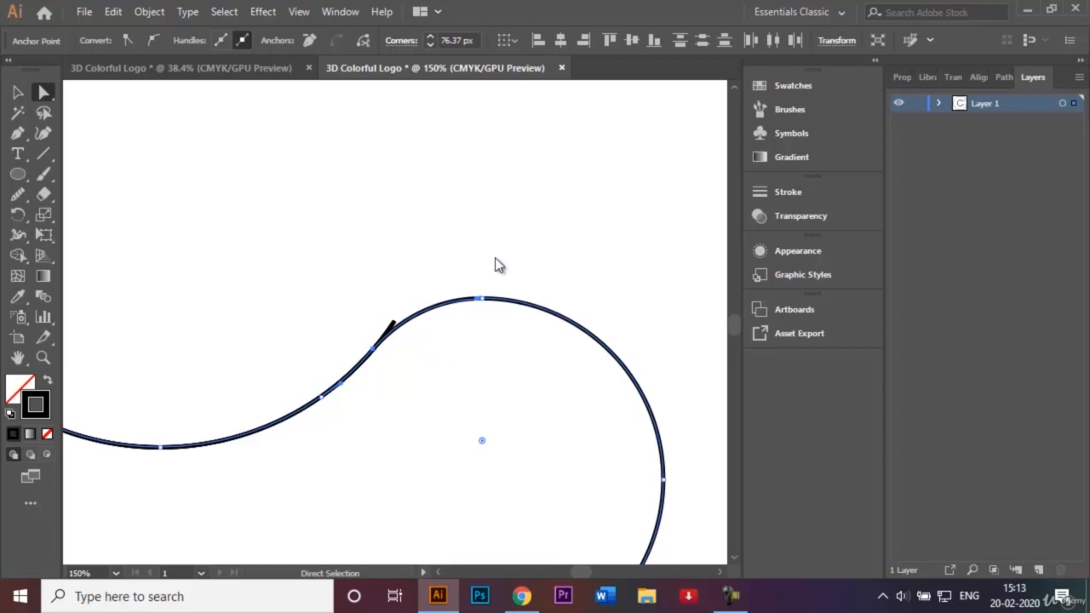
Step: Delete the duplicate inner arc that overlaps the C outline and sticks out at the lower inner junction
{"action": "key", "text": "v"}
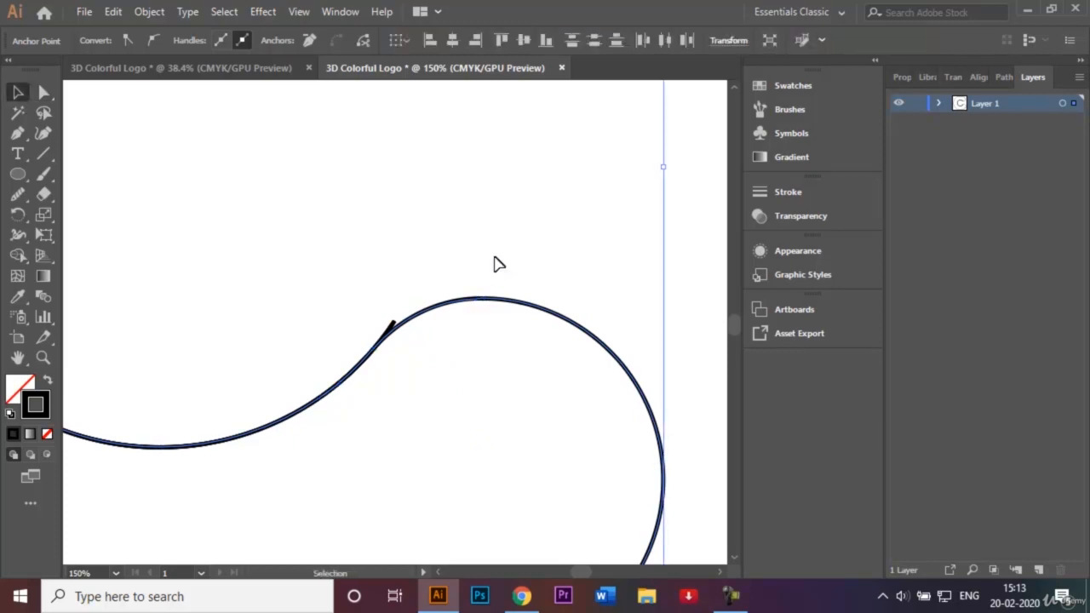
{"action": "key", "text": "ctrl+z"}
{"action": "key", "text": "ctrl+z"}
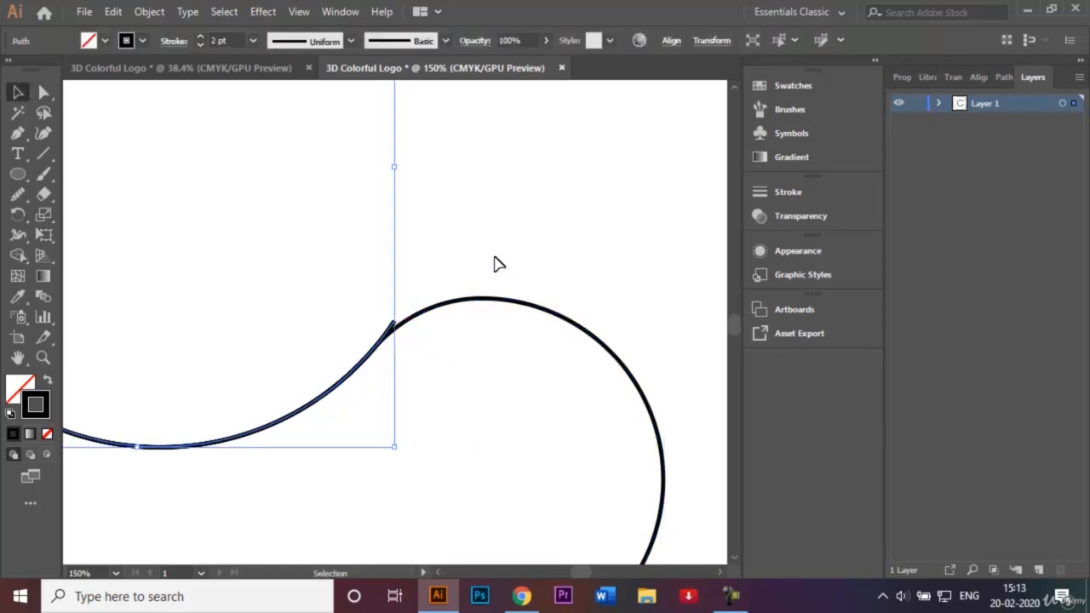
{"action": "left_click", "coordinate": [498, 264]}
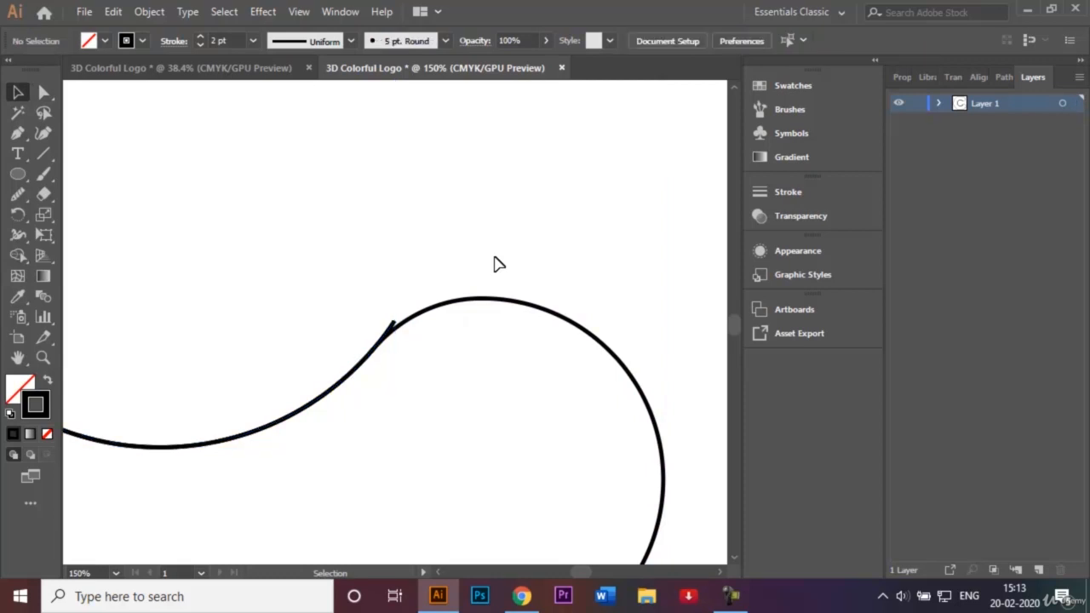
{"action": "key", "text": "ctrl+0"}
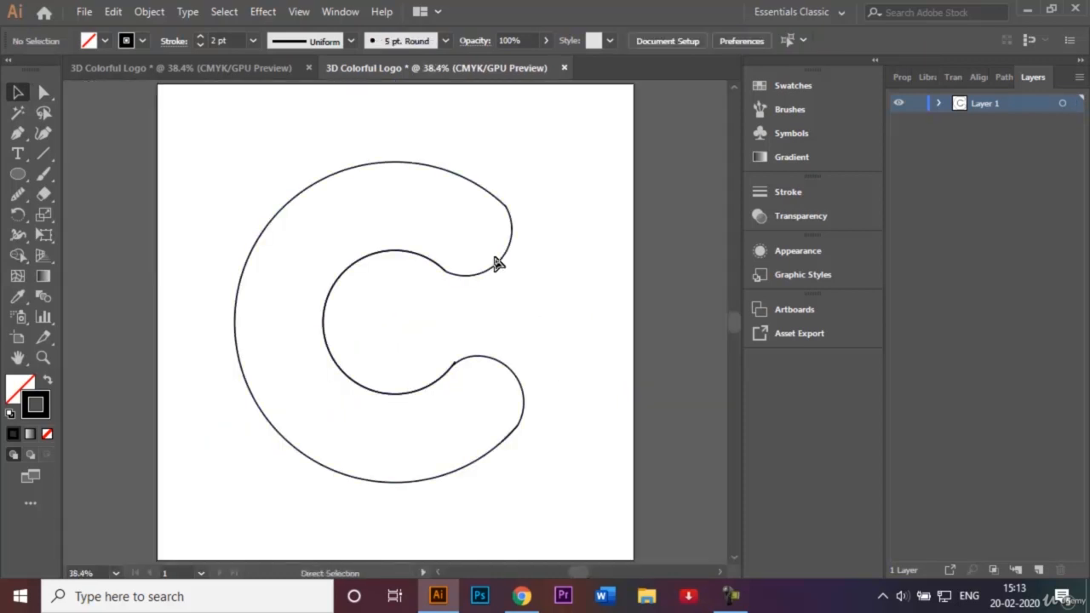
{"action": "key", "text": "ctrl+1"}
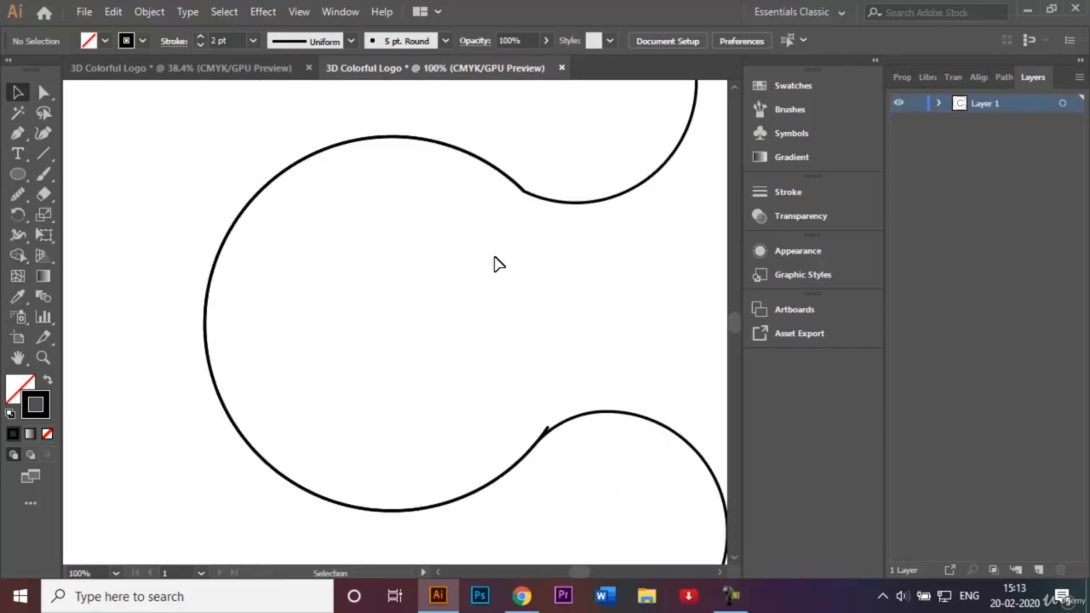
{"action": "left_click", "coordinate": [498, 264]}
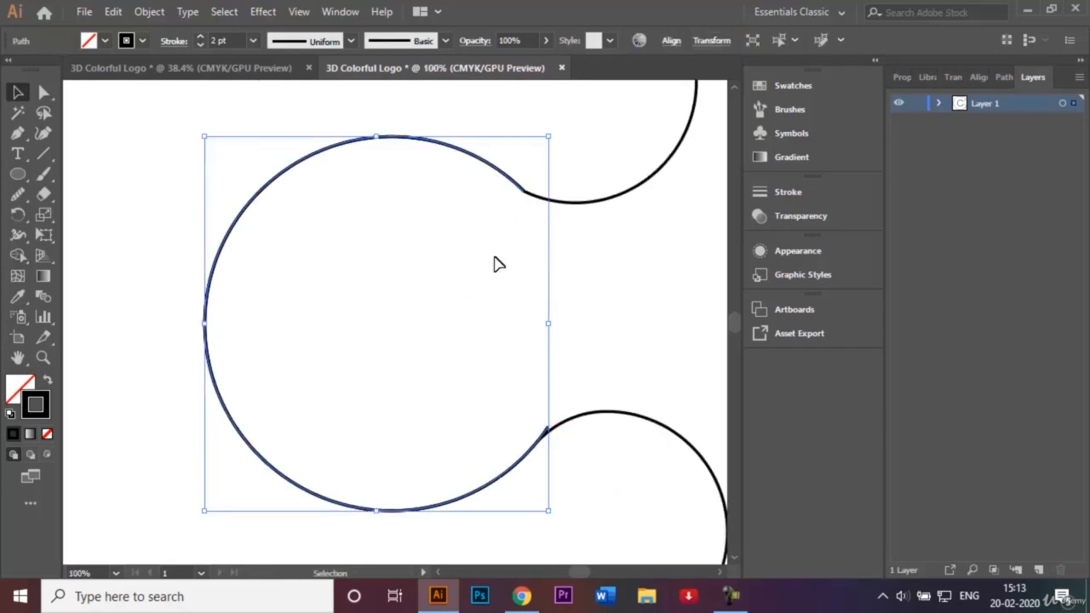
{"action": "left_click", "coordinate": [498, 264]}
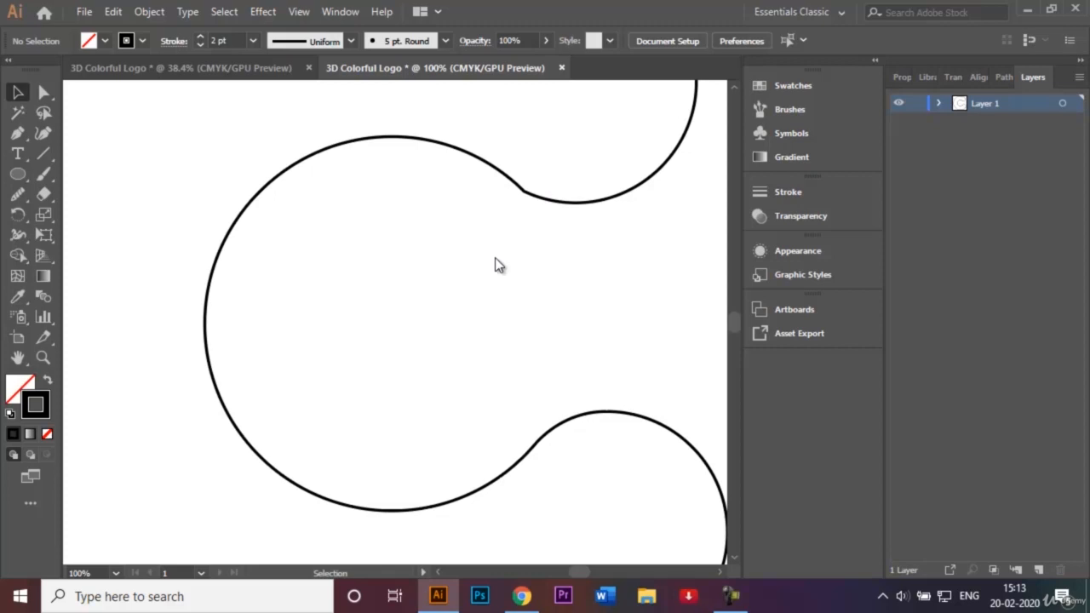
Step: Round the corner where the inner curve meets the C's upper end to a radius of about 83 px
{"action": "key", "text": "a"}
{"action": "left_click", "coordinate": [524, 191]}
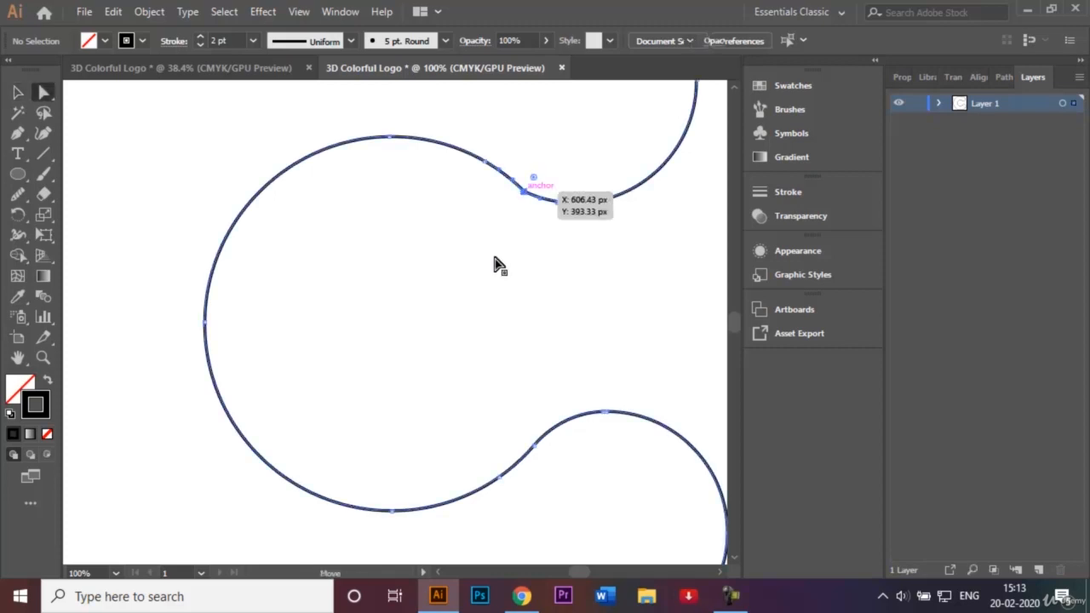
{"action": "left_click_drag", "start_coordinate": [533, 177], "coordinate": [575, 99]}
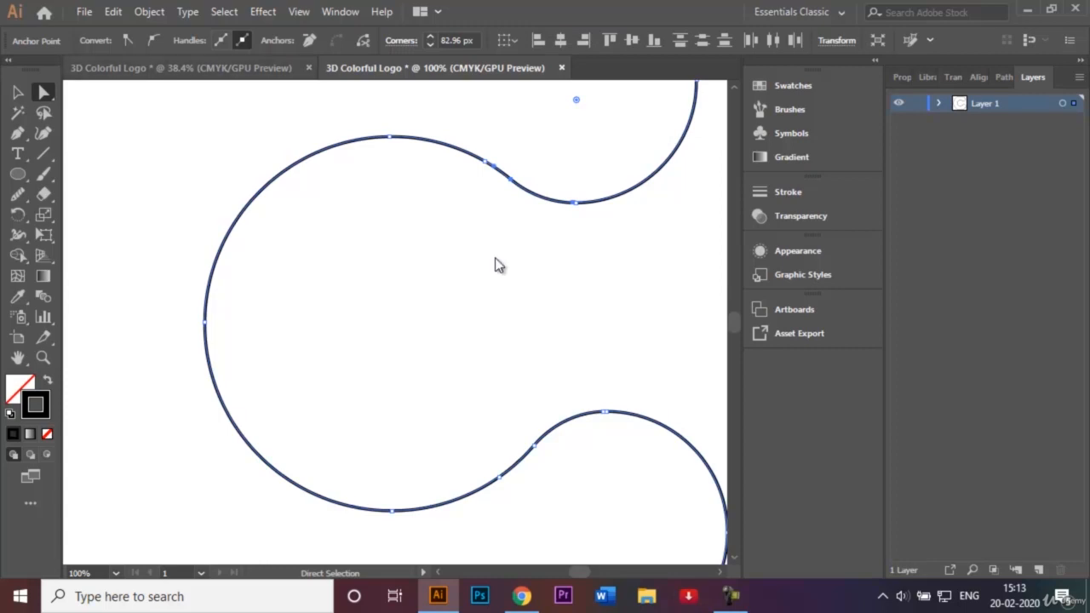
{"action": "key", "text": "v"}
{"action": "left_click", "coordinate": [498, 264]}
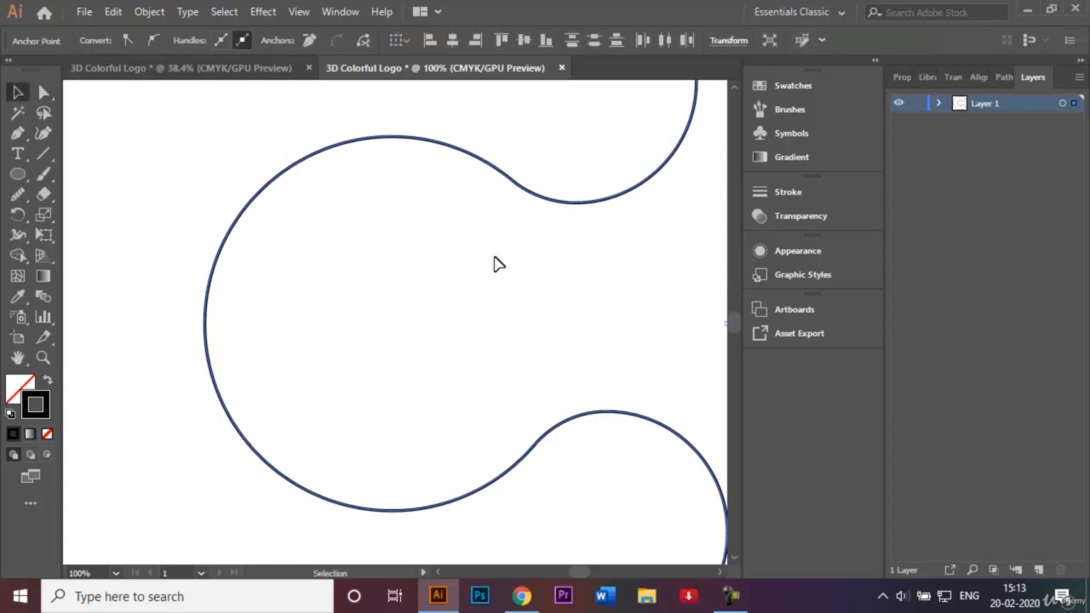
{"action": "key", "text": "ctrl+0"}
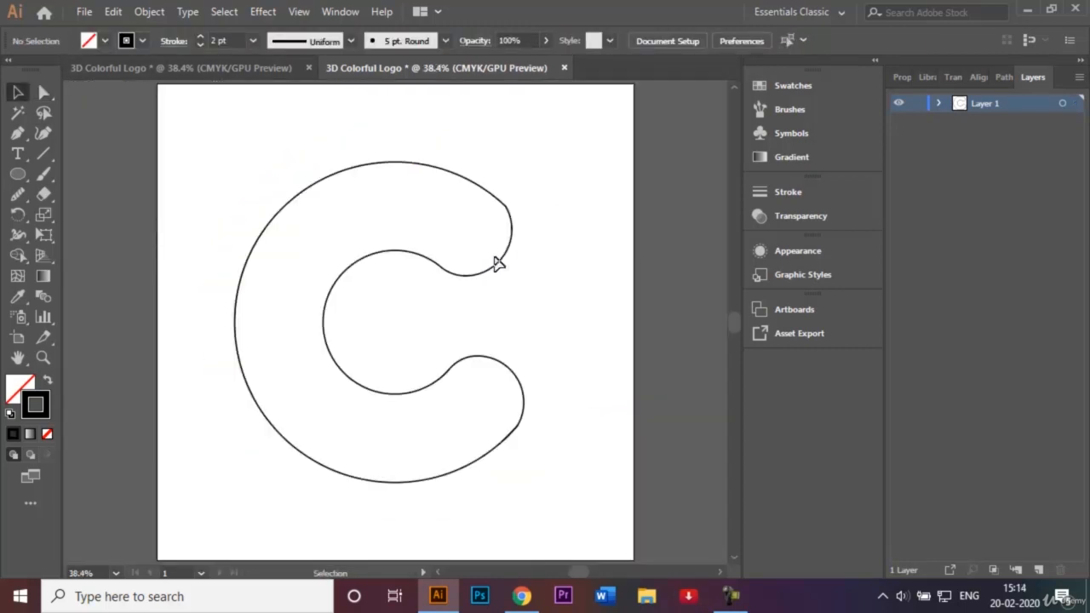
Step: Round the outer corner of the C's upper end to a radius of about 83 px
{"action": "key", "text": "a"}
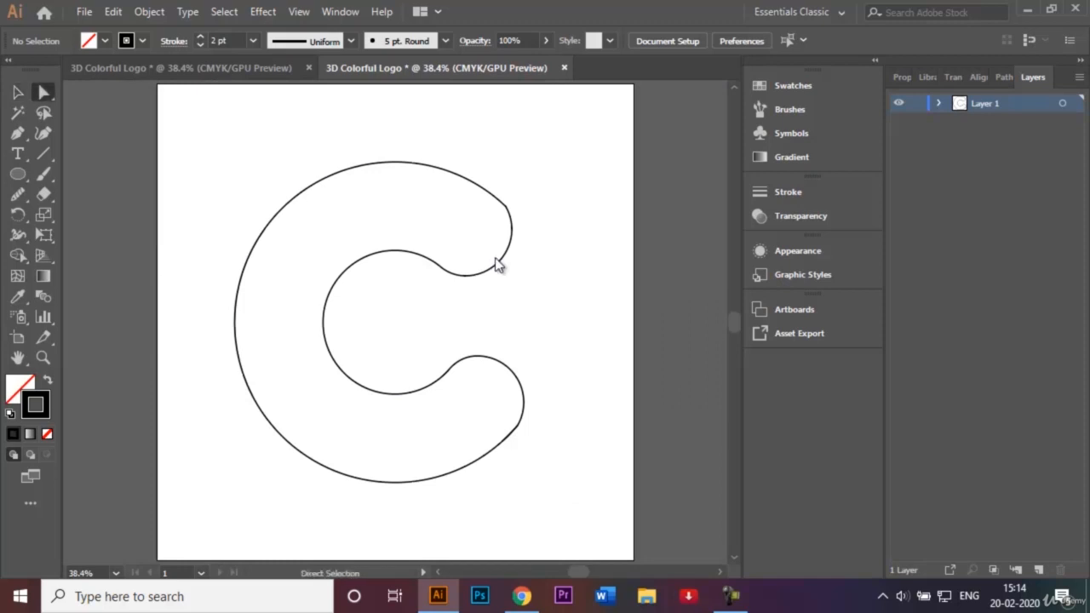
{"action": "left_click", "coordinate": [498, 264]}
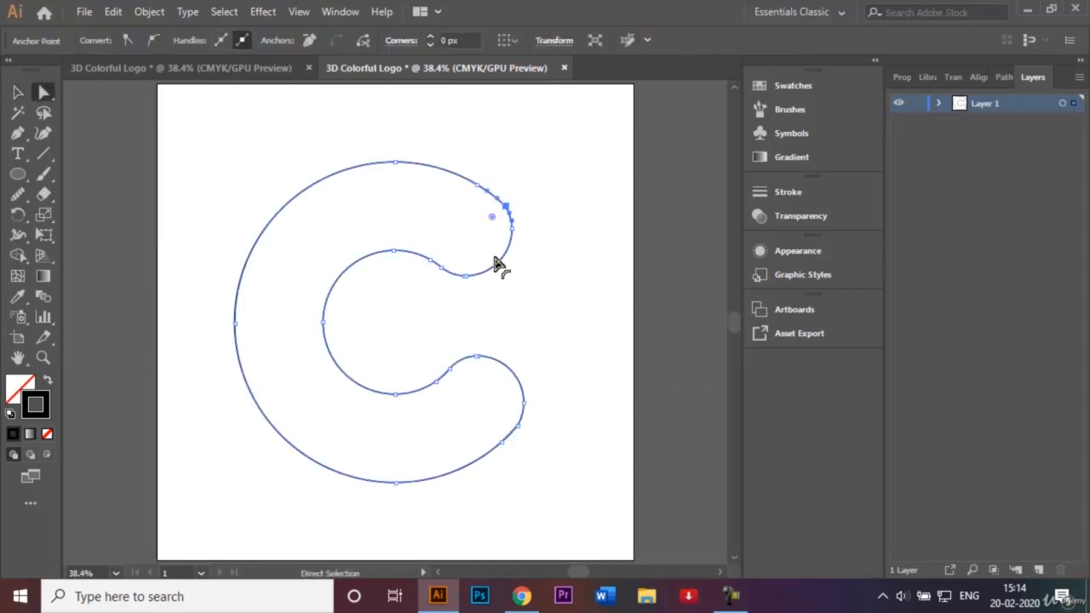
{"action": "left_click_drag", "start_coordinate": [498, 264], "coordinate": [498, 264]}
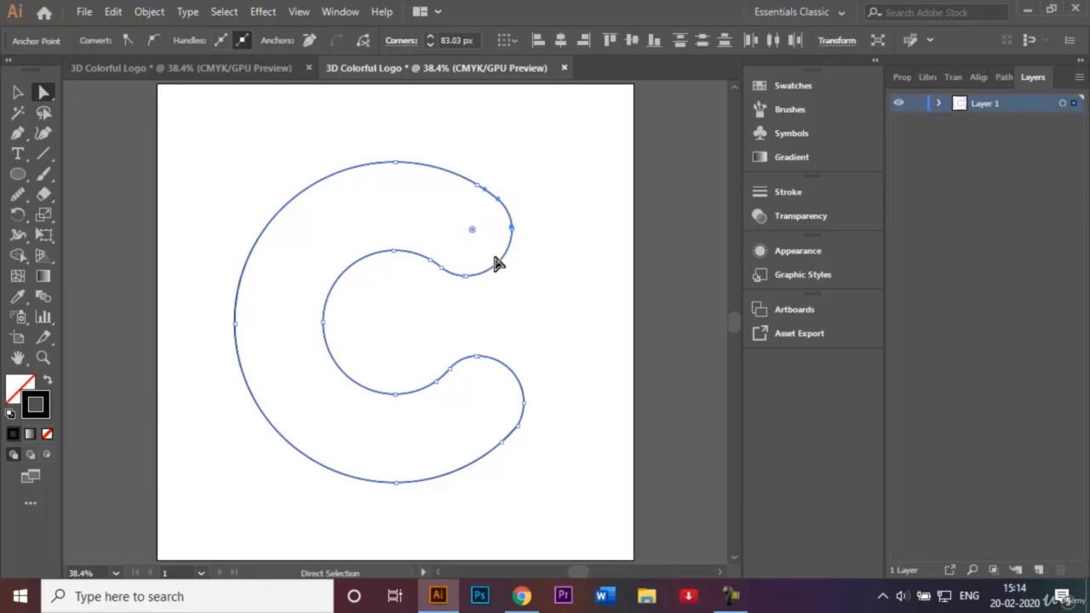
{"action": "key", "text": "v"}
{"action": "key", "text": "ctrl+shift+a"}
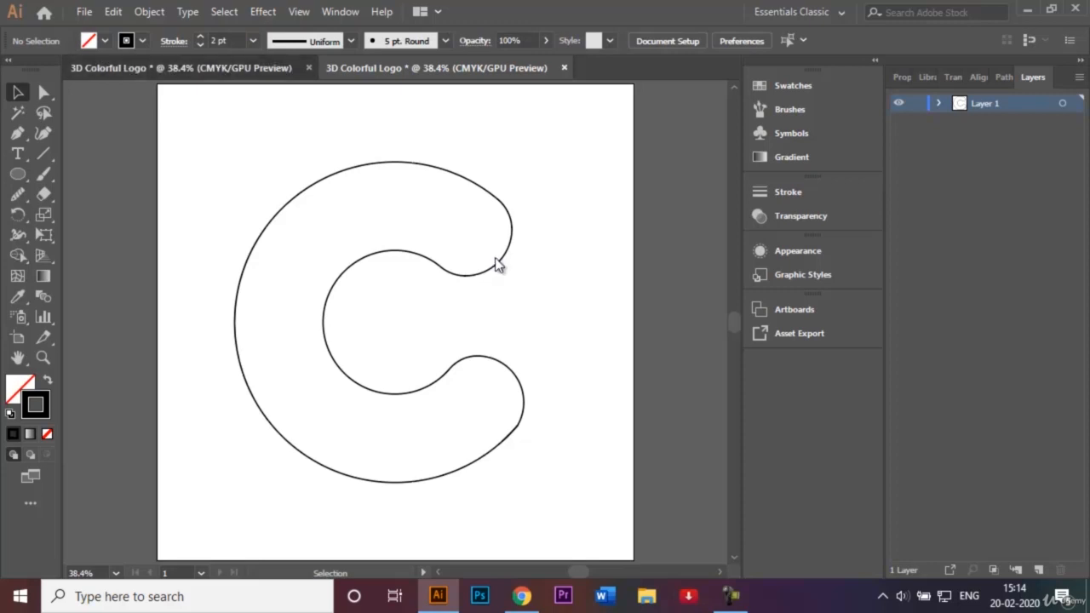
Step: Check the finished reference logo, then draw a curved Pen dividing line across the C's upper-left part, ending inside its opening
{"action": "key", "text": "ctrl+Tab"}
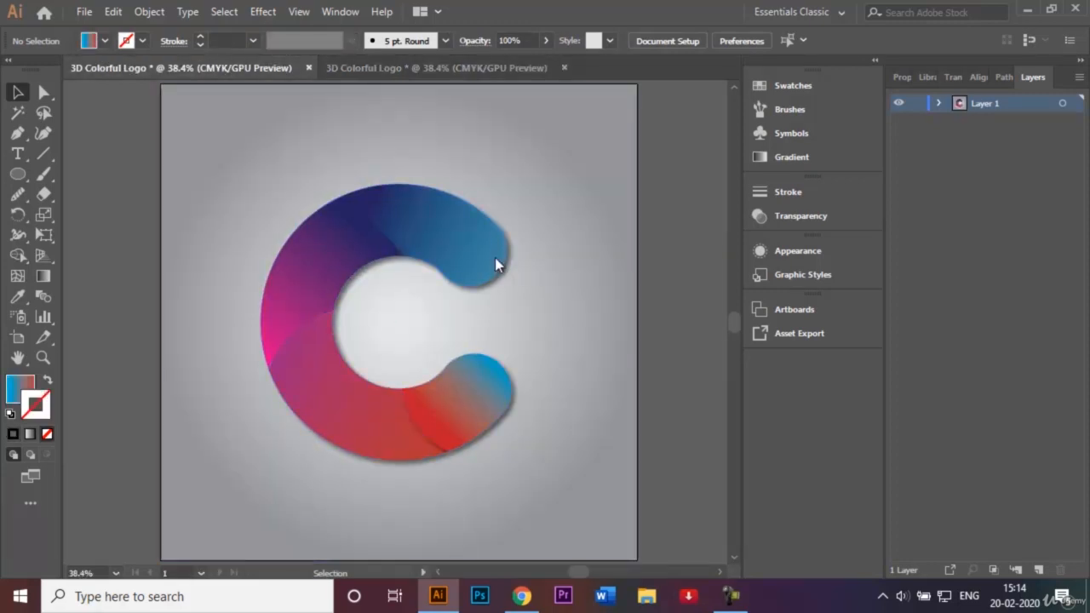
{"action": "key", "text": "ctrl+Tab"}
{"action": "key", "text": "p"}
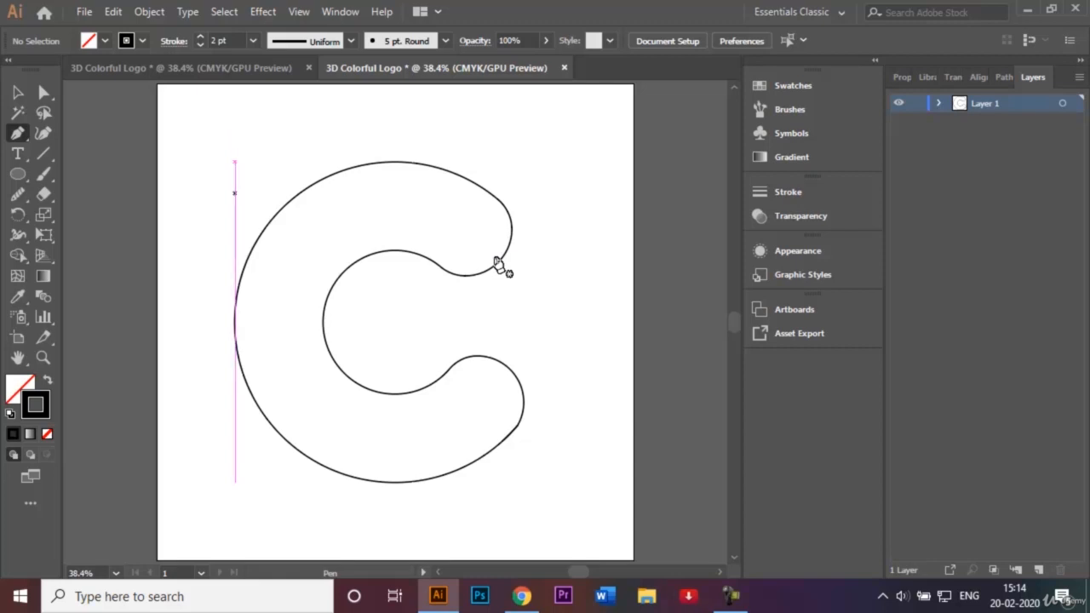
{"action": "left_click", "coordinate": [234, 194]}
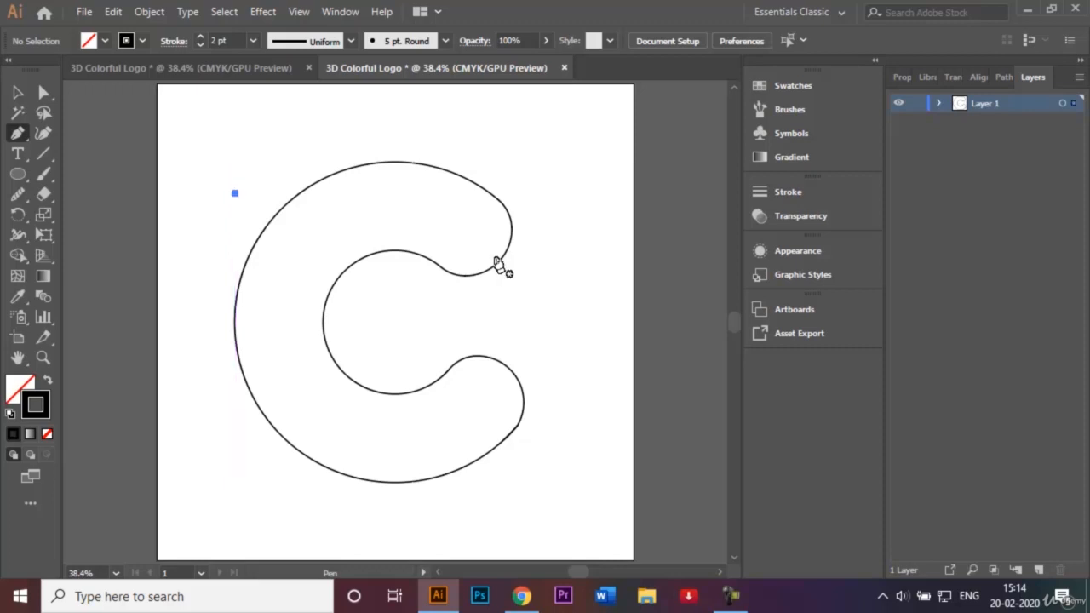
{"action": "left_click_drag", "start_coordinate": [498, 264], "coordinate": [498, 263]}
{"action": "mouse_move", "coordinate": [421, 284]}
{"action": "left_mouse_down"}
{"action": "mouse_move", "coordinate": [431, 313]}
{"action": "mouse_move", "coordinate": [422, 370]}
{"action": "mouse_move", "coordinate": [463, 389]}
{"action": "mouse_move", "coordinate": [467, 406]}
{"action": "mouse_move", "coordinate": [457, 408]}
{"action": "mouse_move", "coordinate": [479, 395]}
{"action": "mouse_move", "coordinate": [473, 405]}
{"action": "left_mouse_up"}
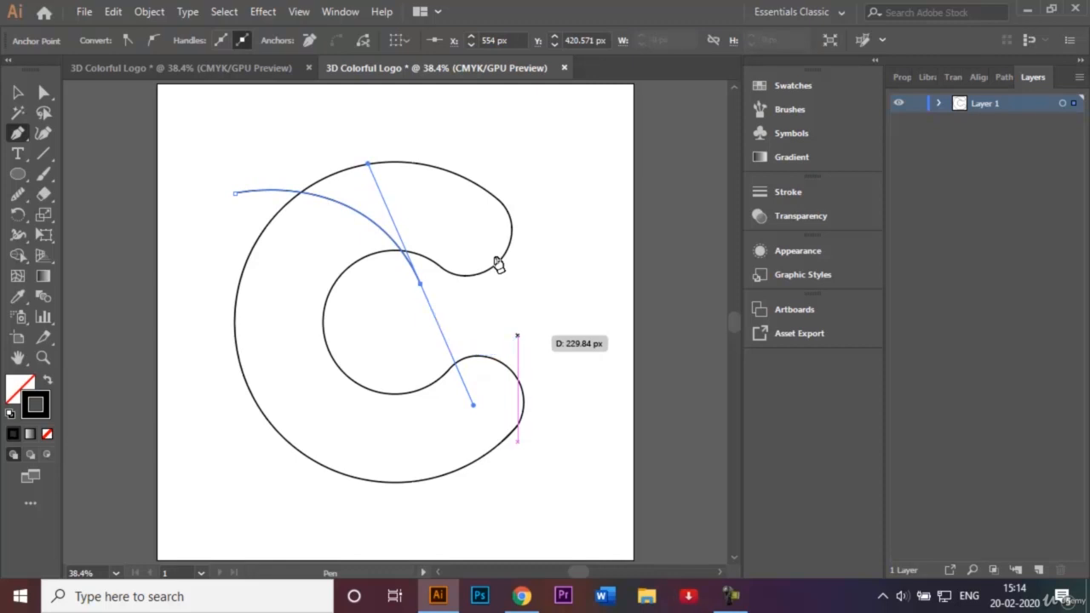
{"action": "key", "text": "v"}
{"action": "left_click", "coordinate": [496, 259]}
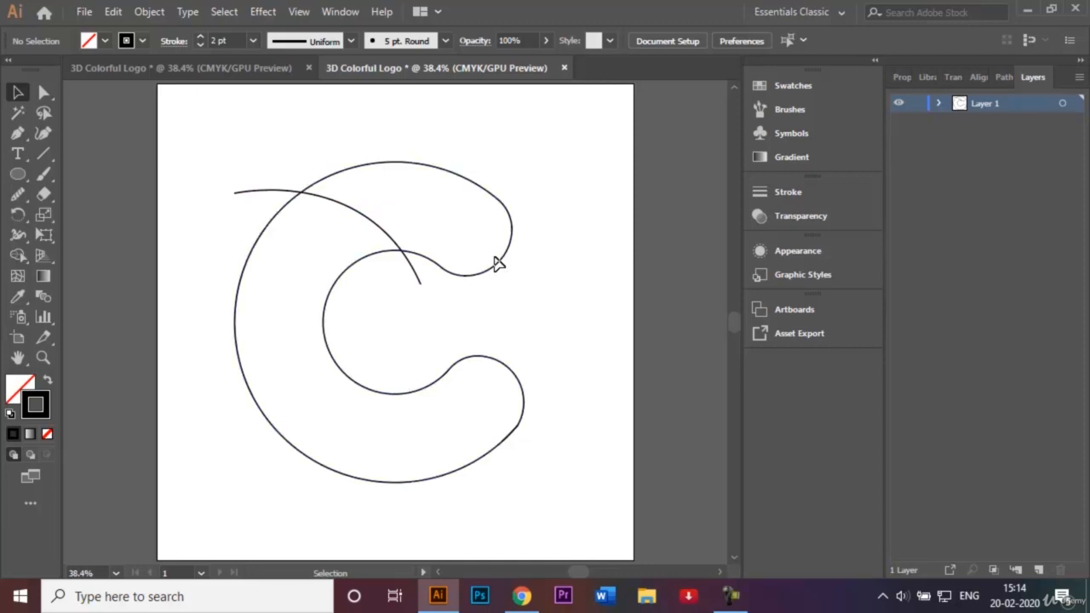
Step: Draw a second curved Pen line from outside the C's left edge across the band into its opening
{"action": "key", "text": "p"}
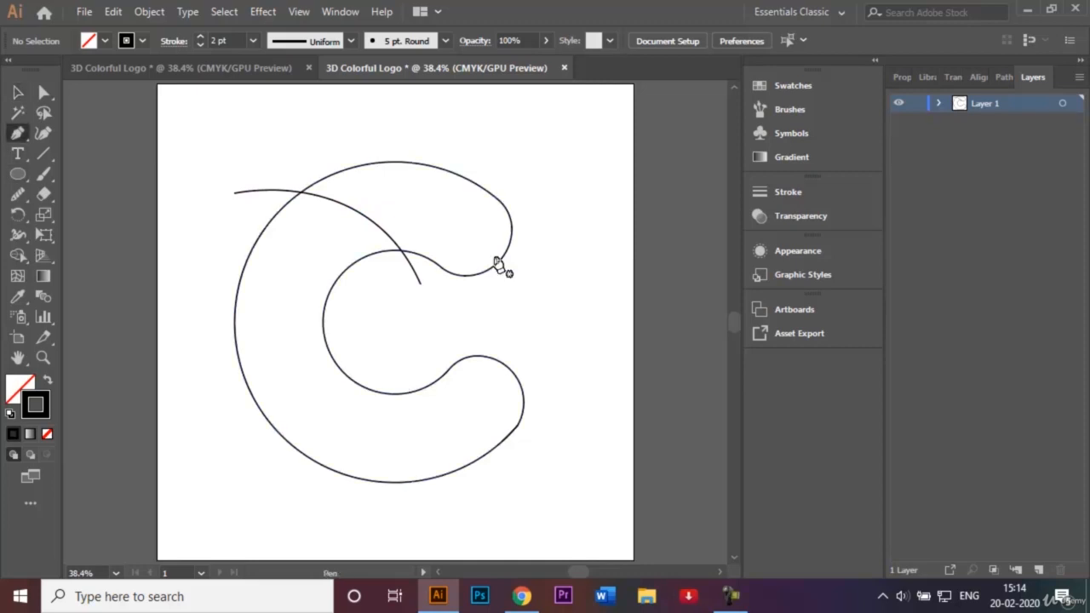
{"action": "left_click", "coordinate": [209, 266]}
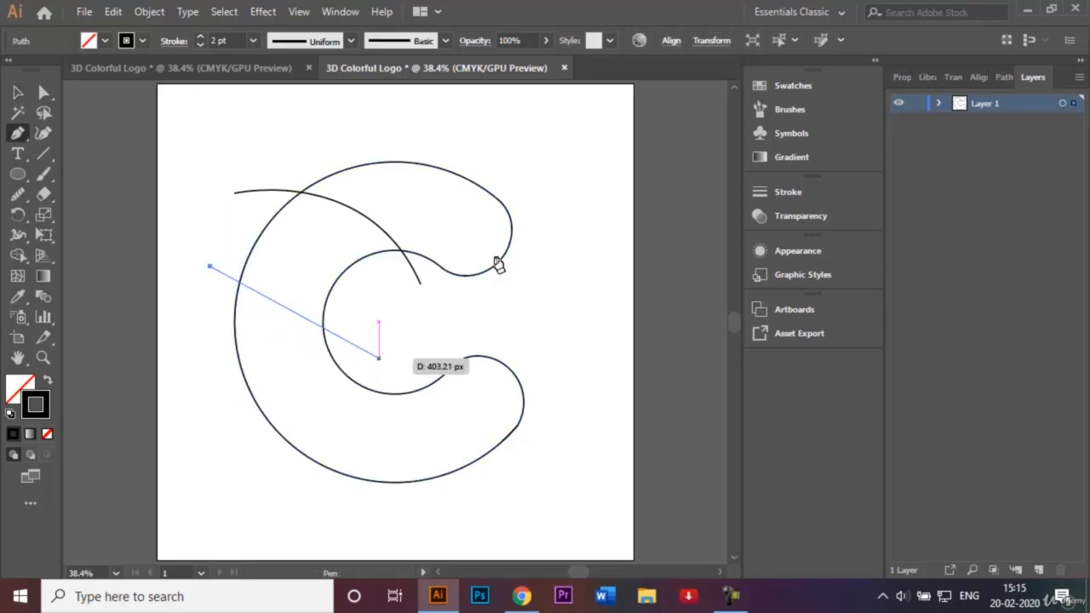
{"action": "left_click_drag", "start_coordinate": [379, 358], "coordinate": [509, 300]}
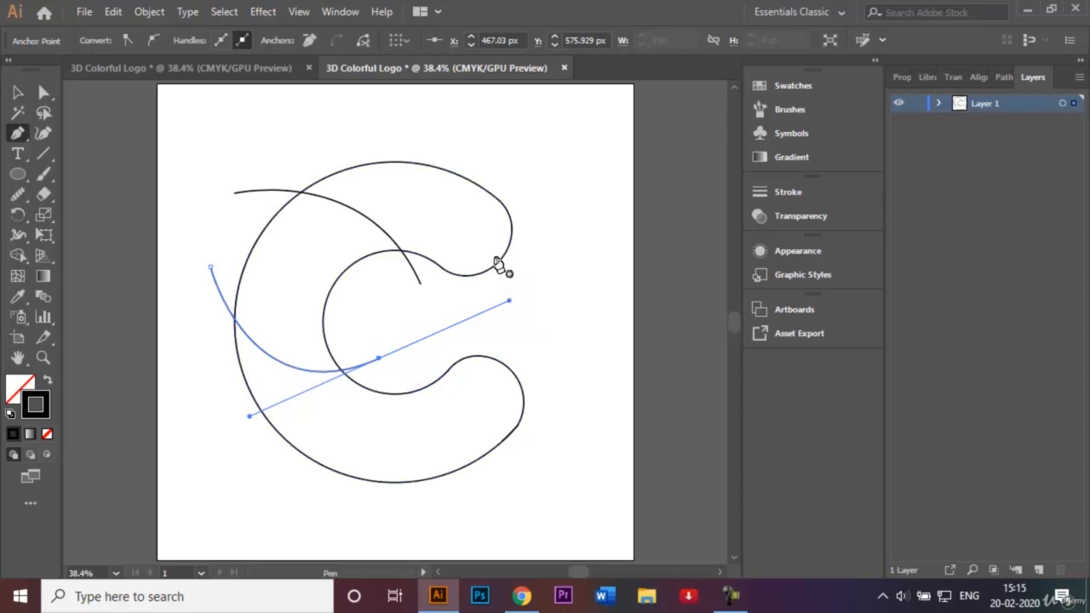
Step: Draw a third curved Pen line from inside the opening down across the C's lower band and past its outer edge
{"action": "left_click", "coordinate": [408, 371]}
{"action": "mouse_move", "coordinate": [430, 400]}
{"action": "left_mouse_down"}
{"action": "mouse_move", "coordinate": [460, 498]}
{"action": "mouse_move", "coordinate": [512, 506]}
{"action": "mouse_move", "coordinate": [564, 486]}
{"action": "mouse_move", "coordinate": [613, 494]}
{"action": "mouse_move", "coordinate": [625, 518]}
{"action": "mouse_move", "coordinate": [630, 495]}
{"action": "mouse_move", "coordinate": [622, 504]}
{"action": "mouse_move", "coordinate": [587, 482]}
{"action": "mouse_move", "coordinate": [616, 520]}
{"action": "left_mouse_up"}
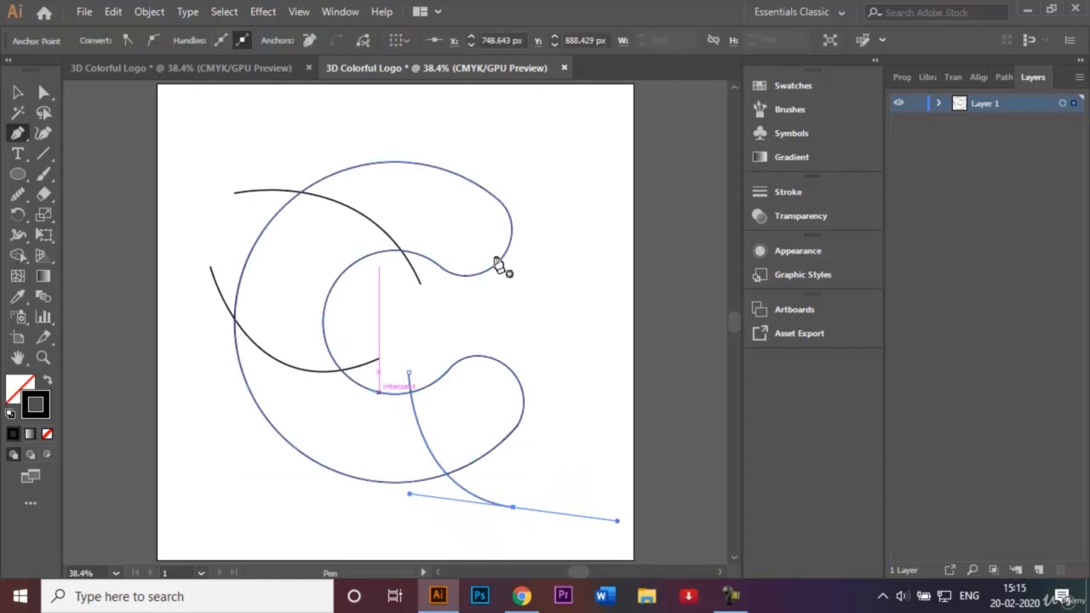
{"action": "key", "text": "v"}
{"action": "key", "text": "ctrl+shift+a"}
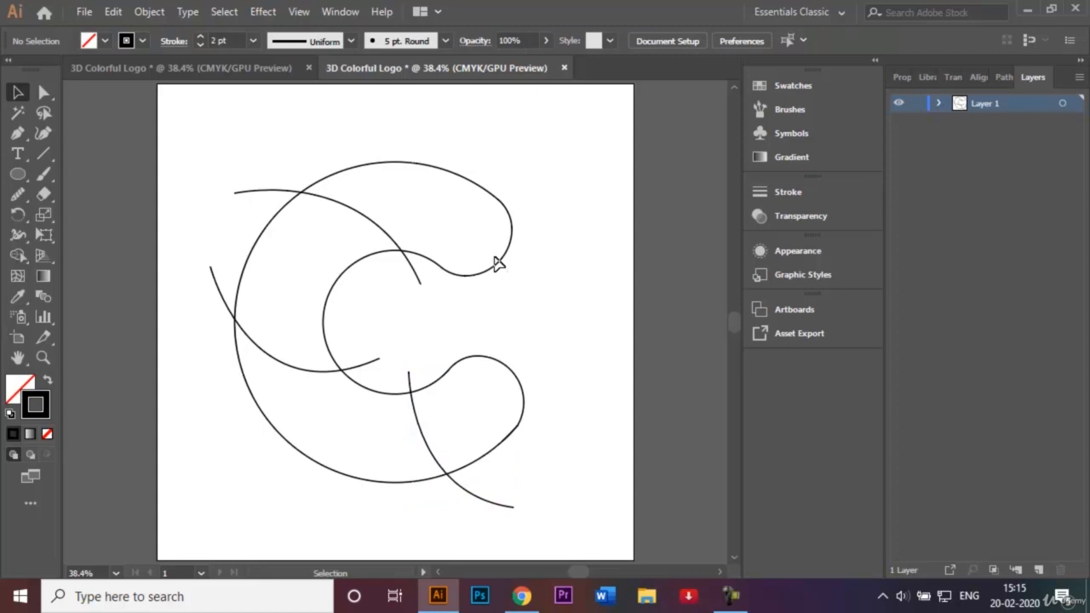
Step: Select the C outline with all dividing curves and build its upper section with Shape Builder, filled with CMYK Cyan
{"action": "left_click_drag", "start_coordinate": [201, 139], "coordinate": [545, 515]}
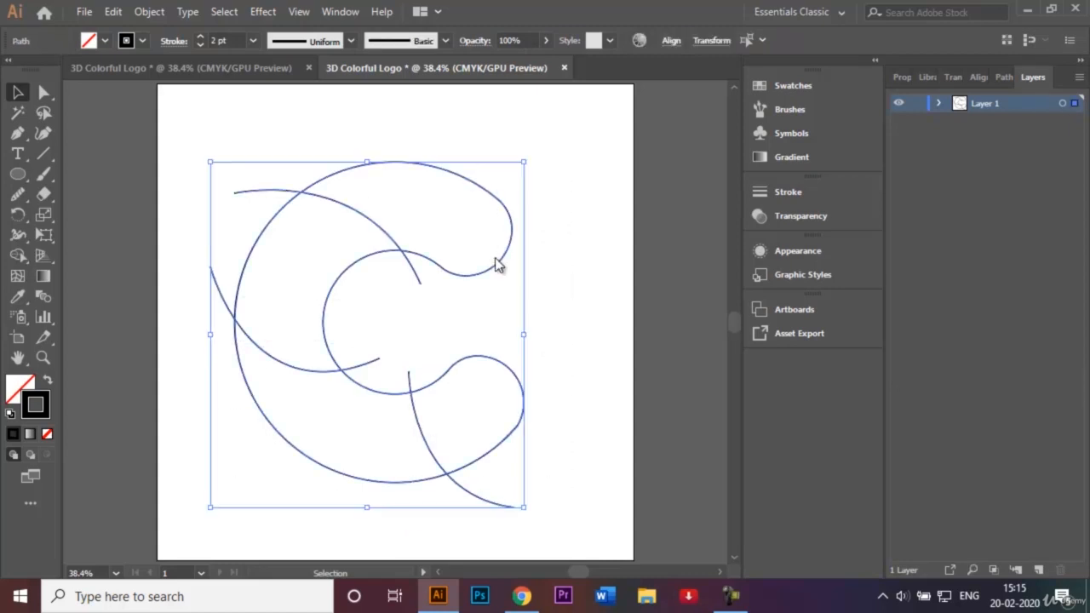
{"action": "key", "text": "shift+m"}
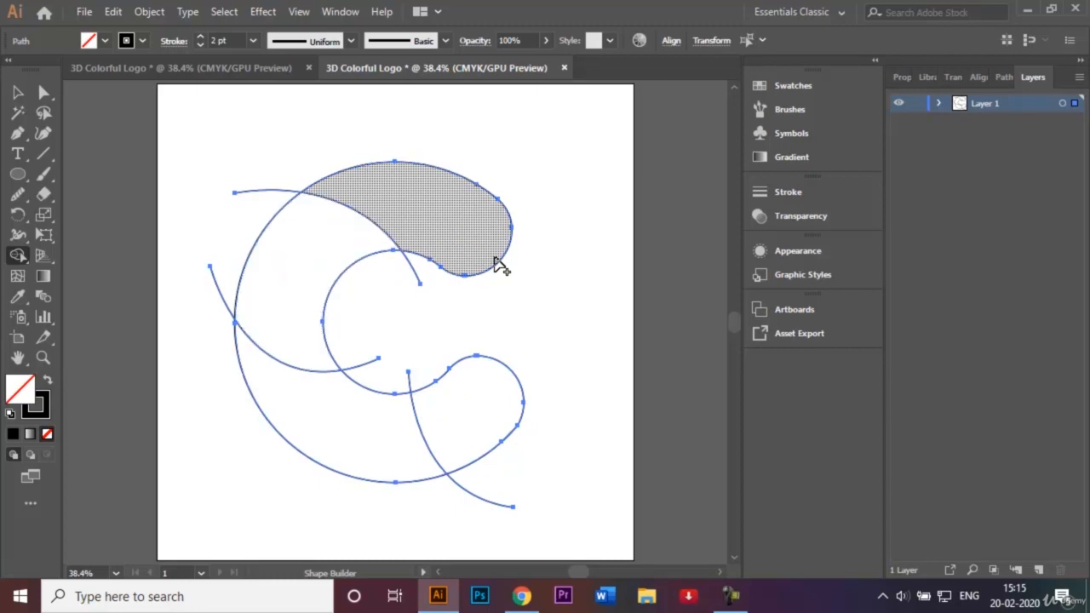
{"action": "left_click", "coordinate": [494, 259]}
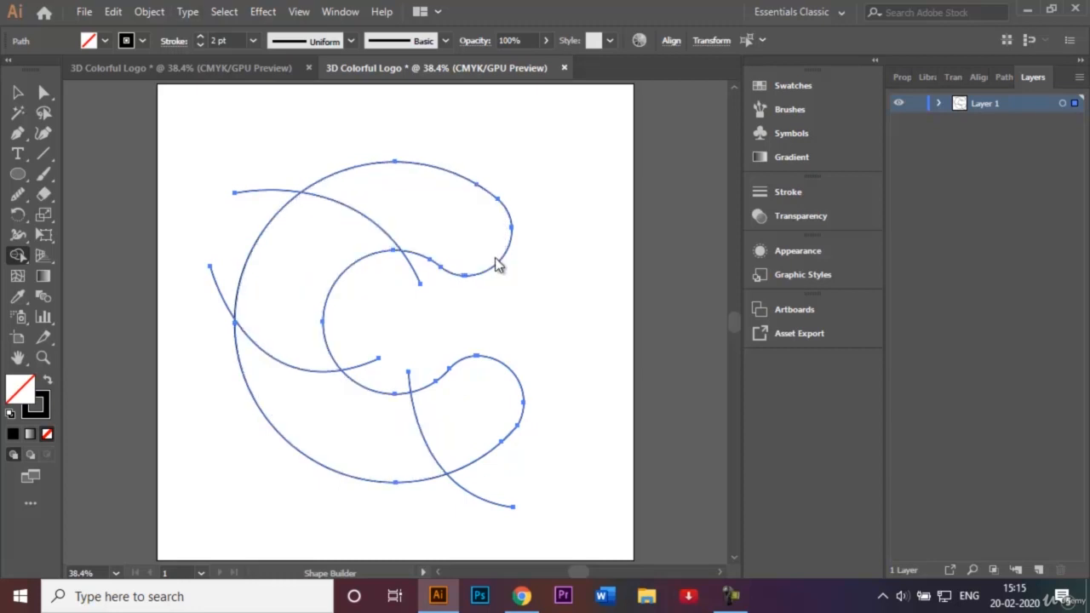
{"action": "left_click", "coordinate": [105, 41]}
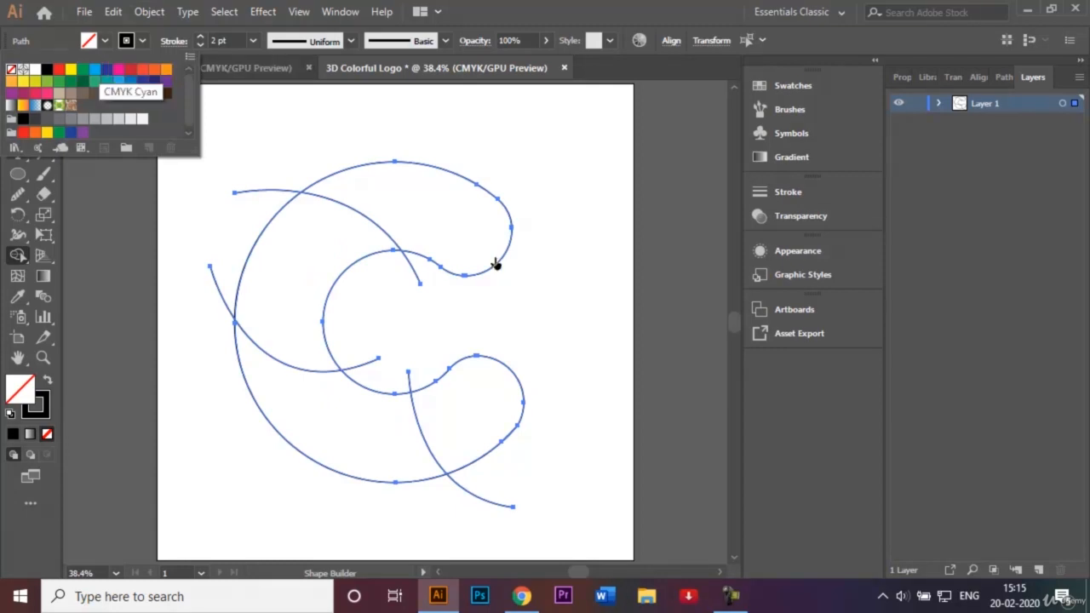
{"action": "left_click", "coordinate": [95, 69]}
{"action": "left_click", "coordinate": [501, 266]}
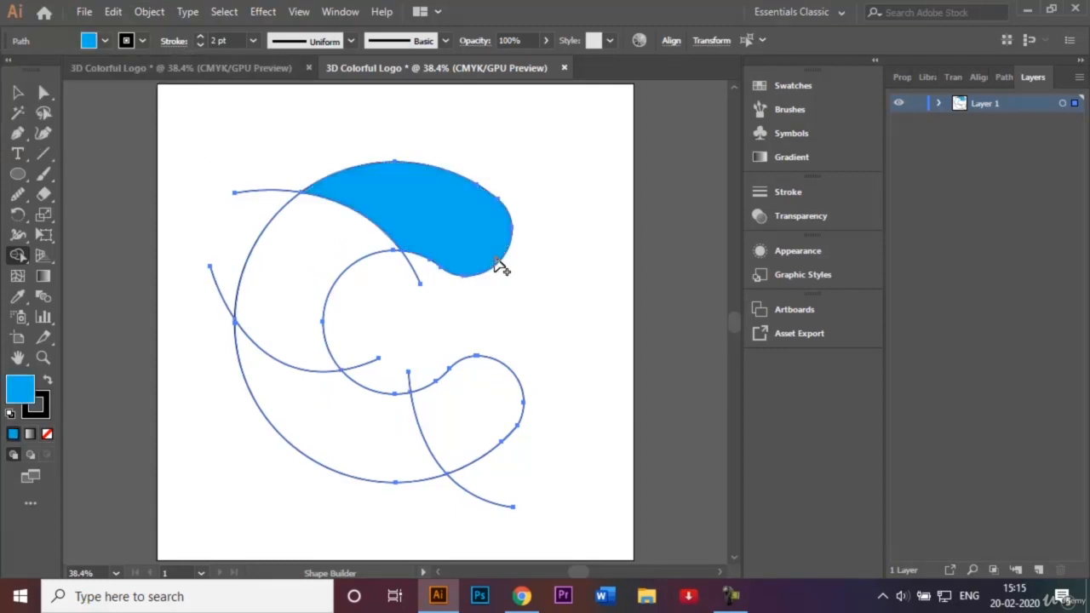
Step: Build the C's left section with a dark blue fill and its bottom section with a teal fill using Shape Builder
{"action": "left_click", "coordinate": [105, 41]}
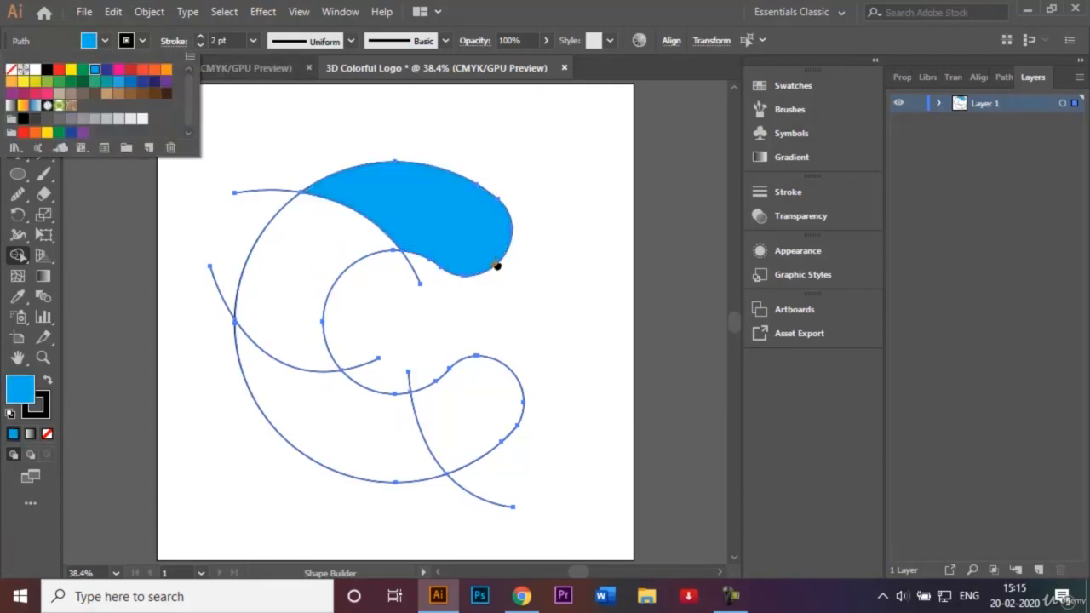
{"action": "left_click", "coordinate": [106, 69]}
{"action": "left_click", "coordinate": [289, 281]}
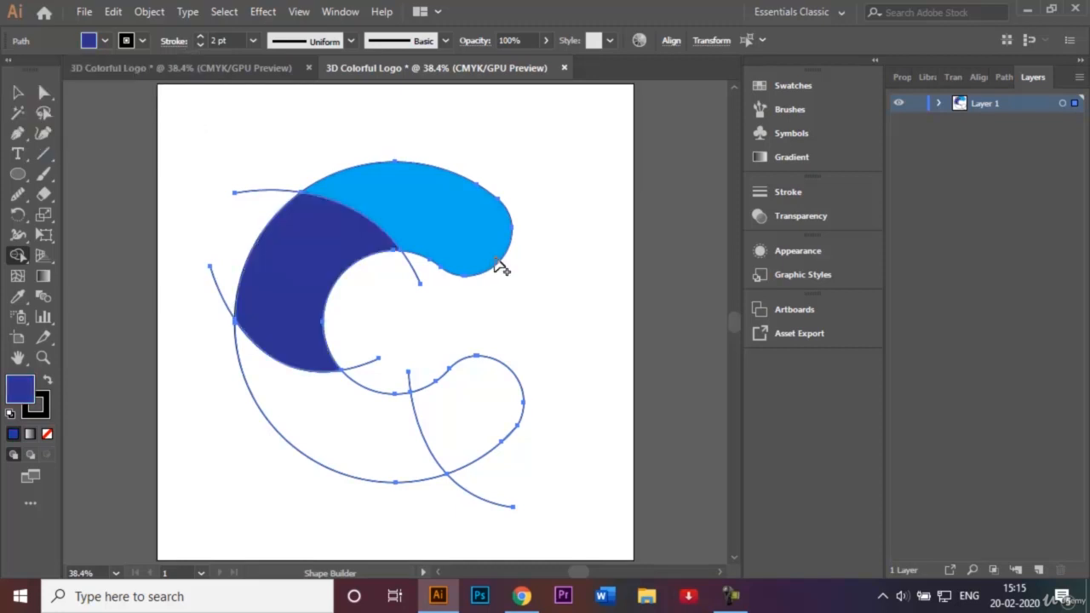
{"action": "left_click", "coordinate": [105, 41]}
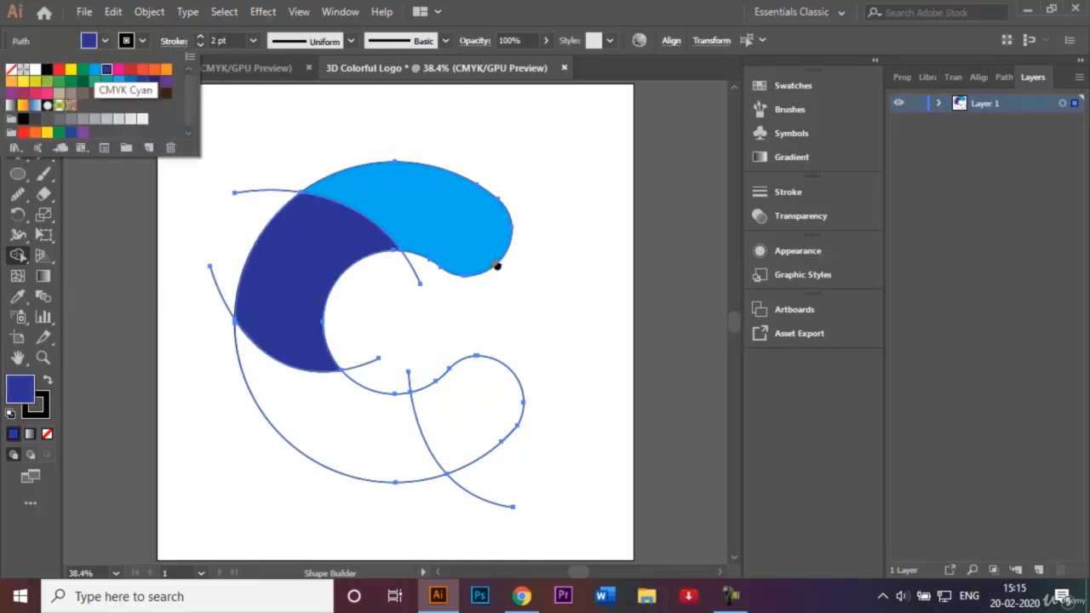
{"action": "left_click", "coordinate": [107, 81]}
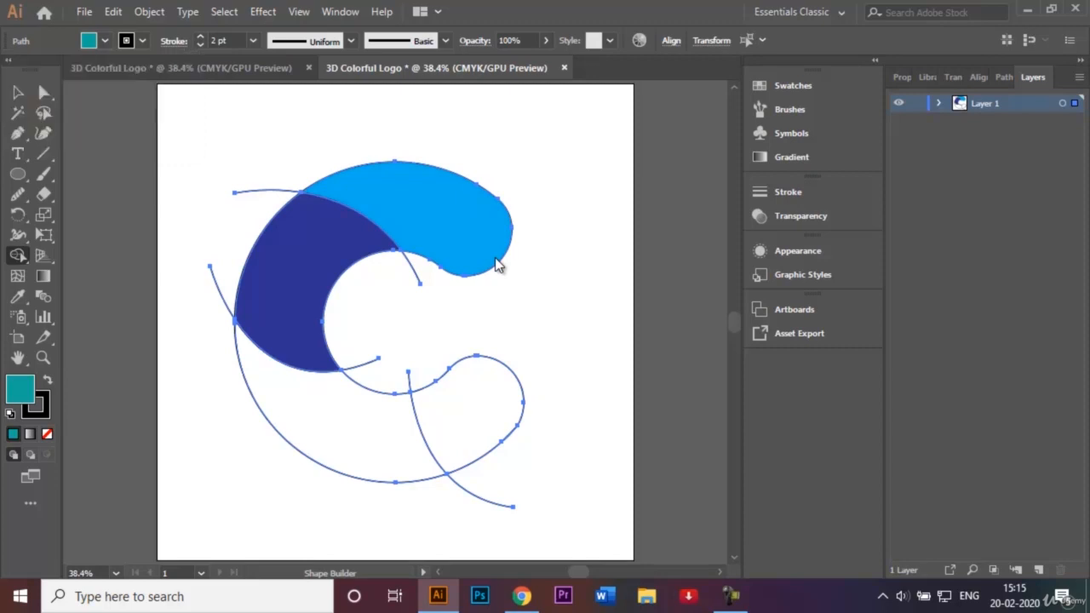
{"action": "left_click", "coordinate": [332, 425]}
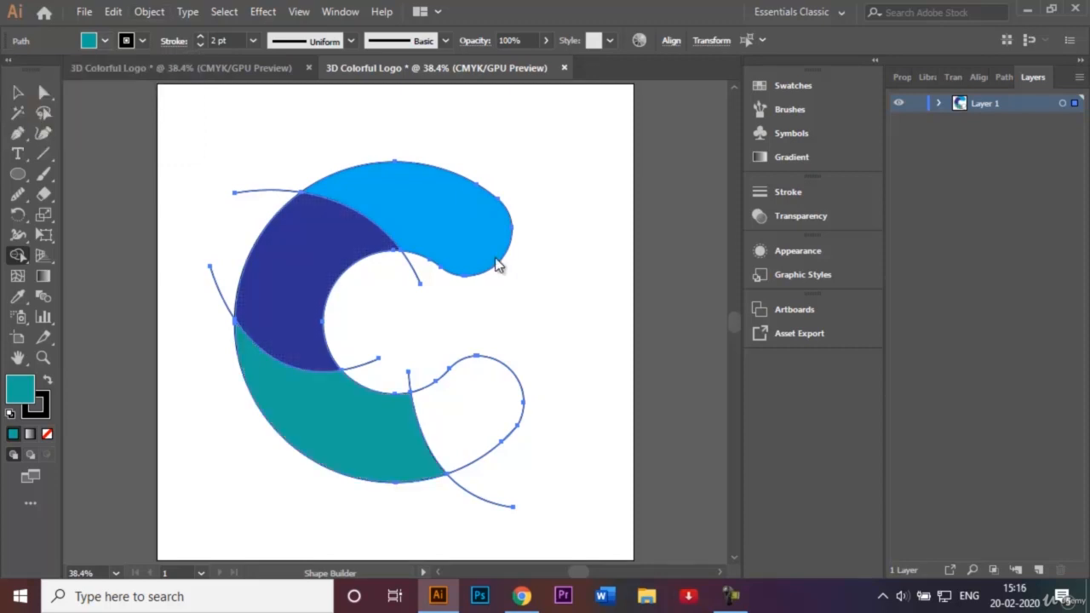
Step: Build the C's lower end section with the green C=75 M=0 Y=75 K=0 fill and deselect the artwork
{"action": "left_click", "coordinate": [105, 41]}
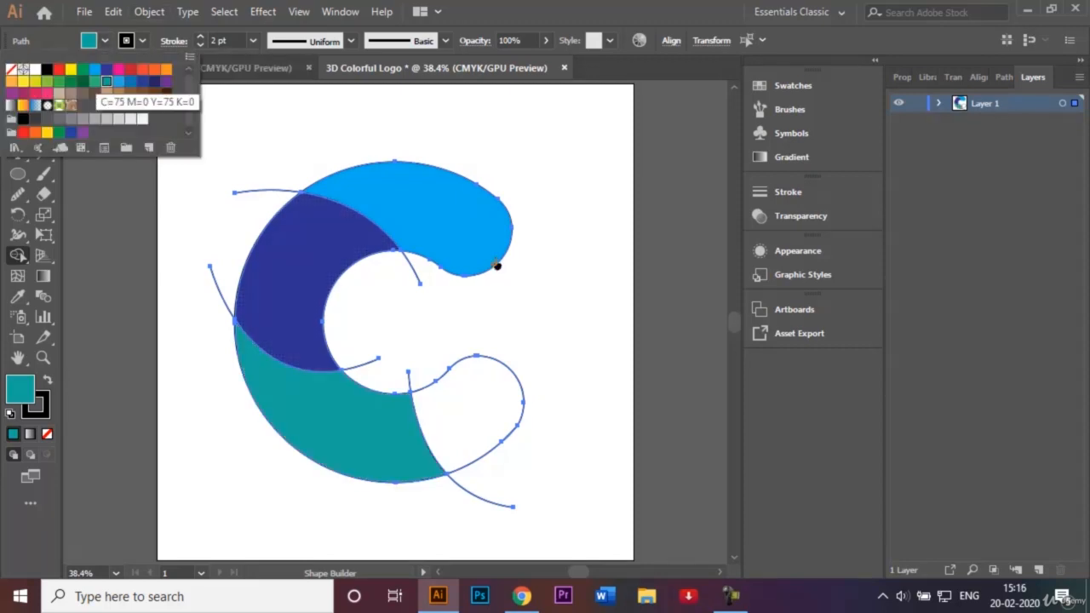
{"action": "left_click", "coordinate": [94, 81]}
{"action": "left_click", "coordinate": [468, 408]}
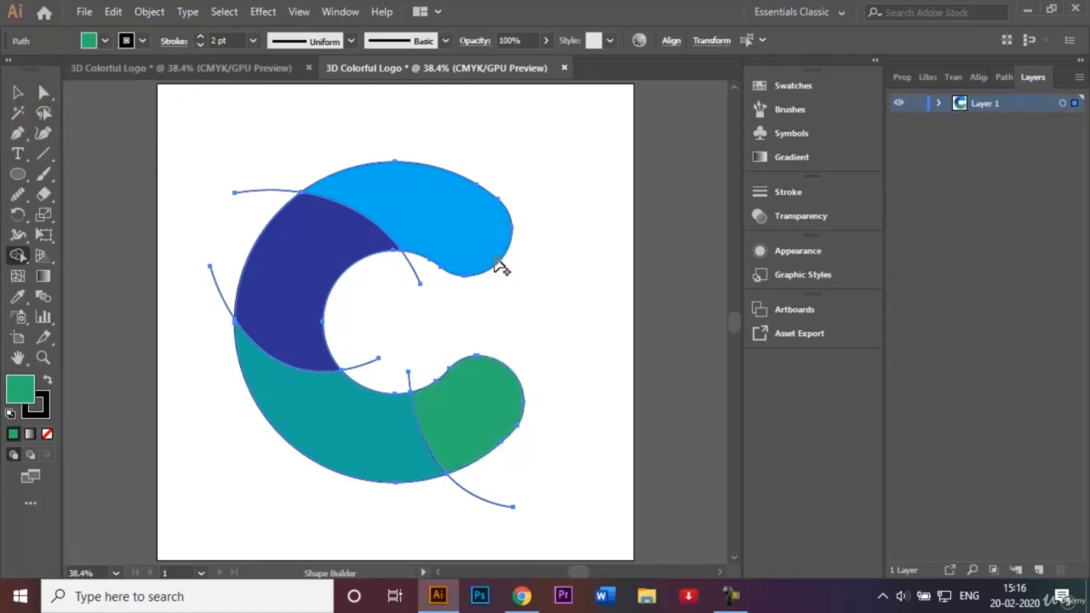
{"action": "key", "text": "v"}
{"action": "left_click", "coordinate": [197, 140]}
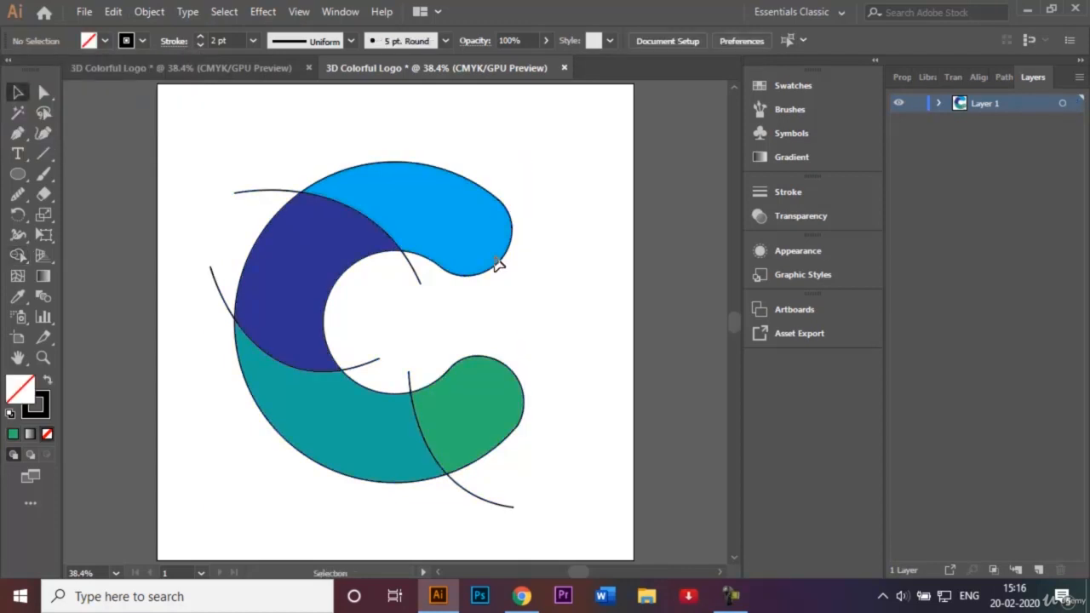
Step: Delete all leftover ends of the dividing curves that stick out beyond the C's inner and outer edges
{"action": "left_click", "coordinate": [255, 190]}
{"action": "left_click", "coordinate": [418, 274], "text": "shift"}
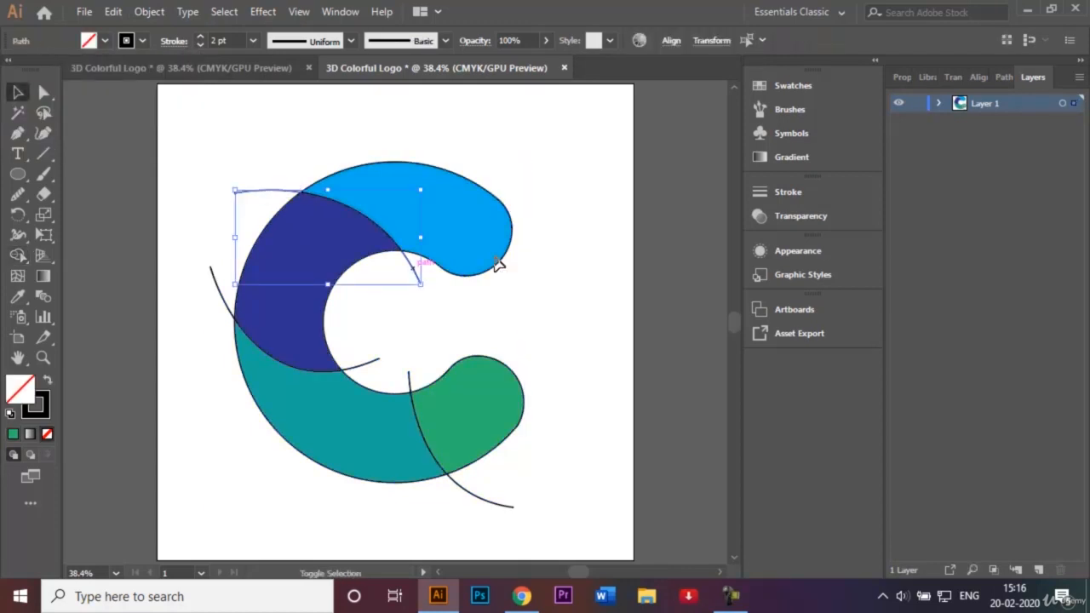
{"action": "left_click", "coordinate": [366, 363], "text": "shift"}
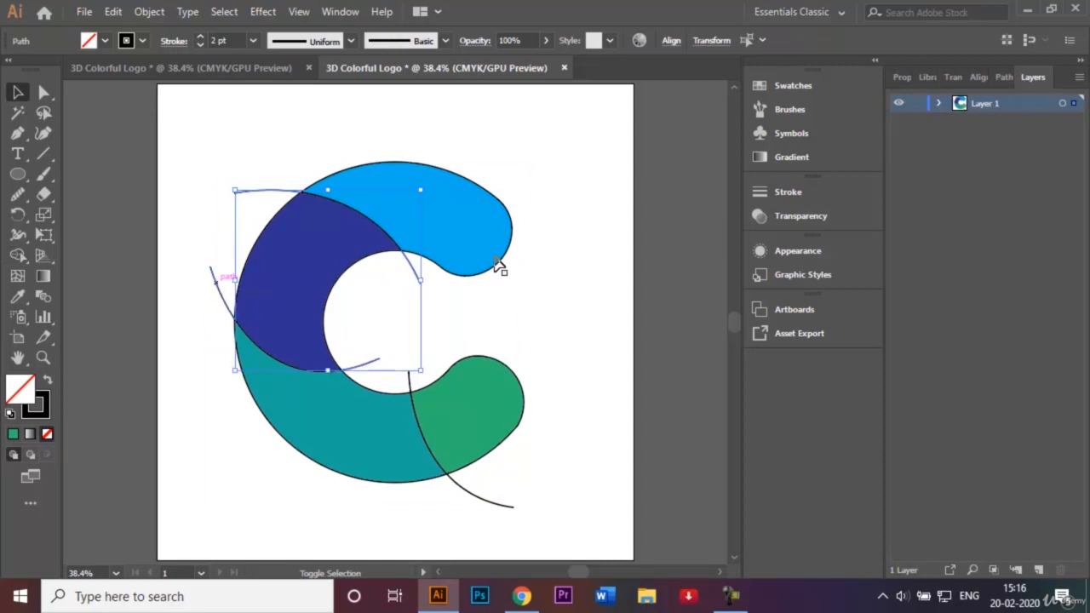
{"action": "left_click", "coordinate": [214, 281], "text": "shift"}
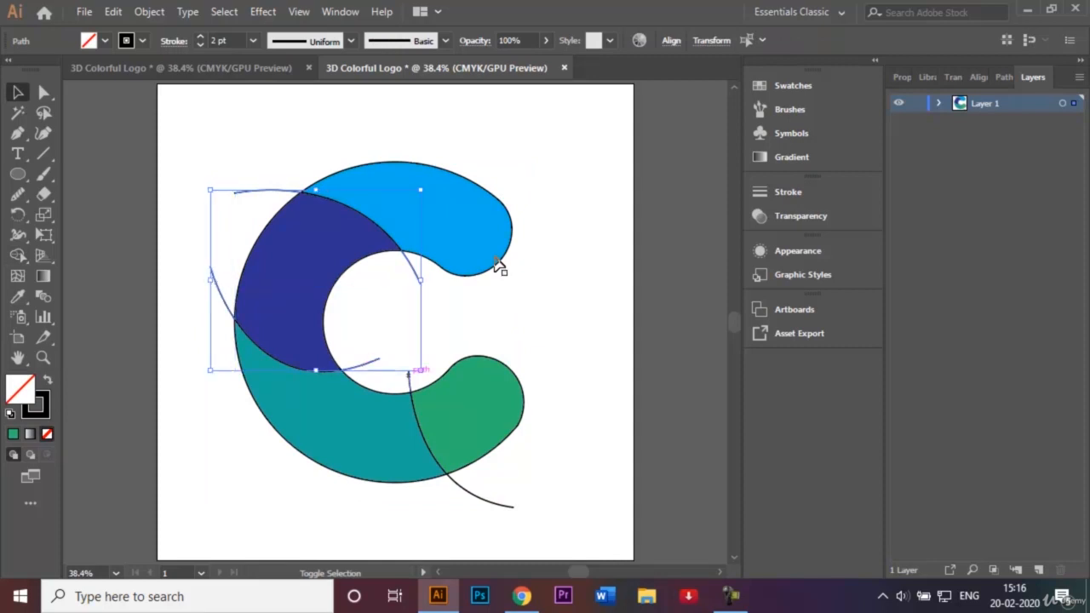
{"action": "left_click", "coordinate": [409, 378], "text": "shift"}
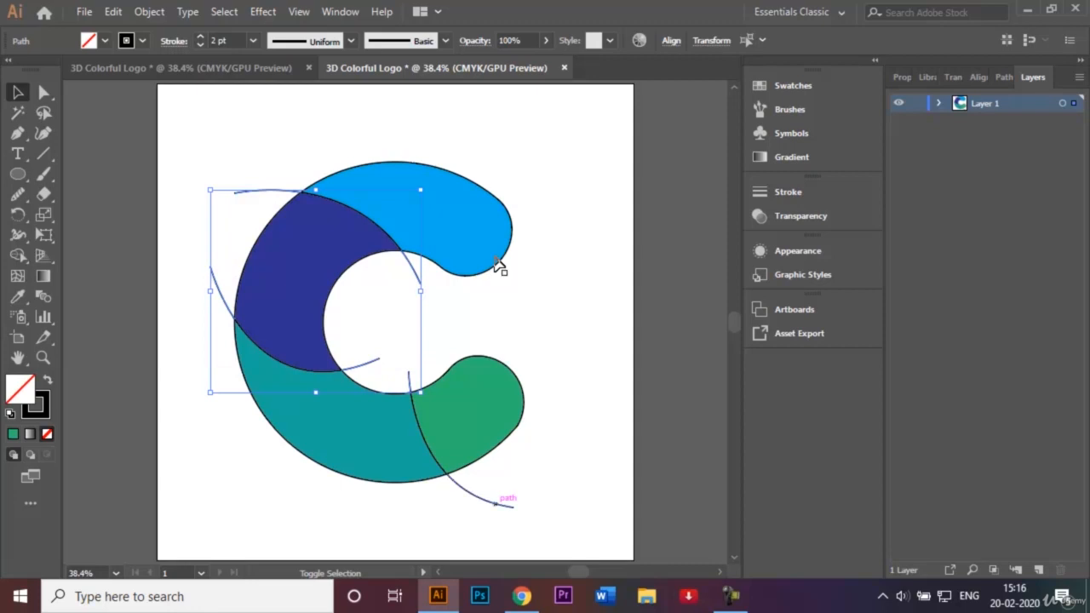
{"action": "left_click", "coordinate": [477, 494], "text": "shift"}
{"action": "key", "text": "Delete"}
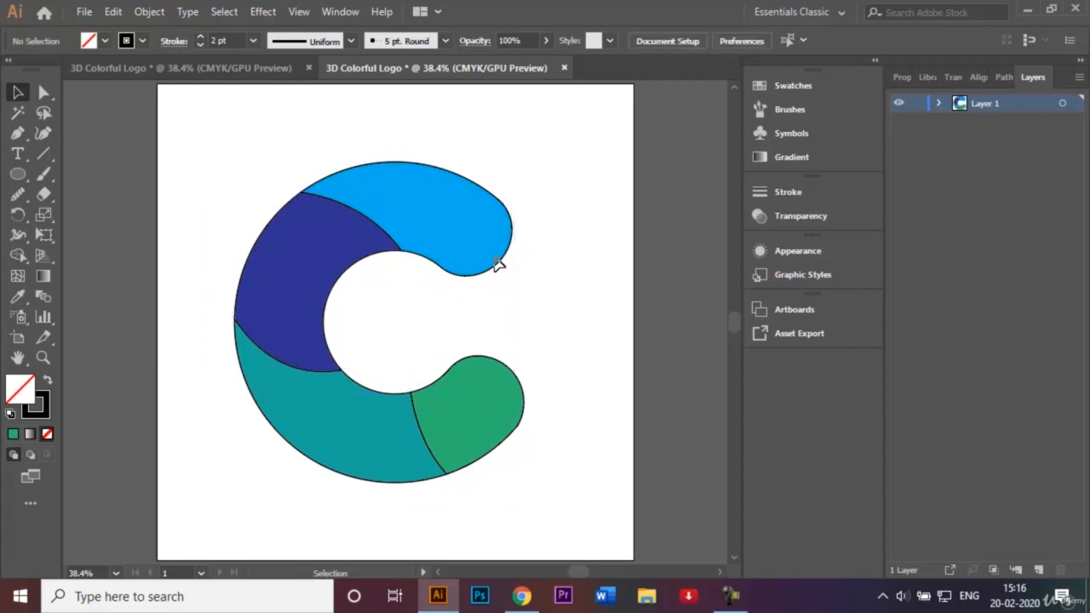
Step: Remove the stroke from all four colored sections of the C
{"action": "left_click_drag", "start_coordinate": [219, 123], "coordinate": [550, 512]}
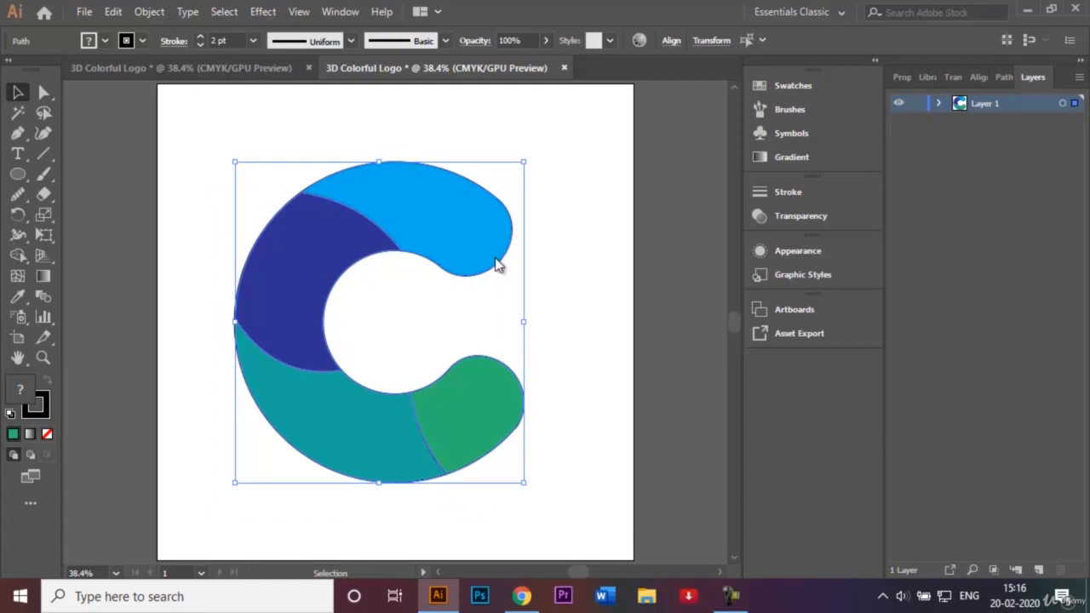
{"action": "left_click", "coordinate": [143, 41]}
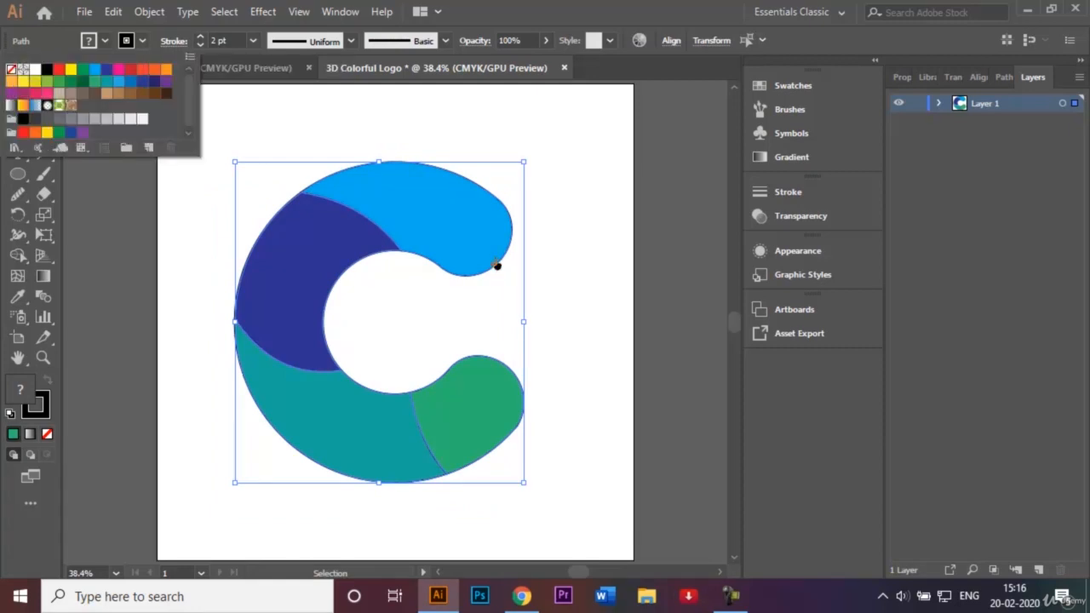
{"action": "left_click", "coordinate": [11, 69]}
{"action": "key", "text": "ctrl+shift+a"}
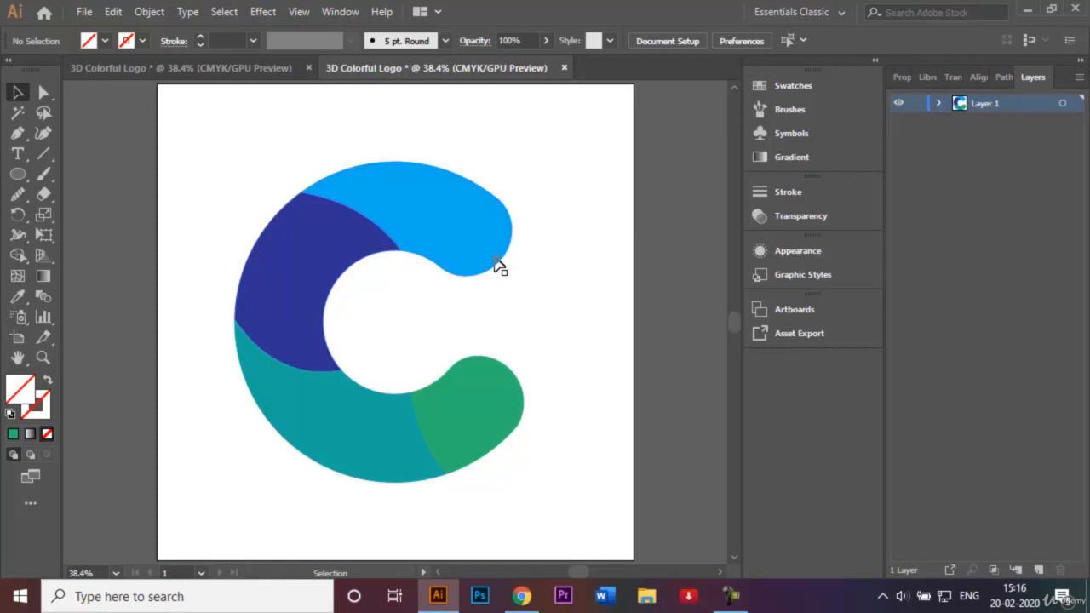
Step: Fill the C's top section with a linear gradient running from CMYK Cyan to dark blue
{"action": "left_click", "coordinate": [499, 266]}
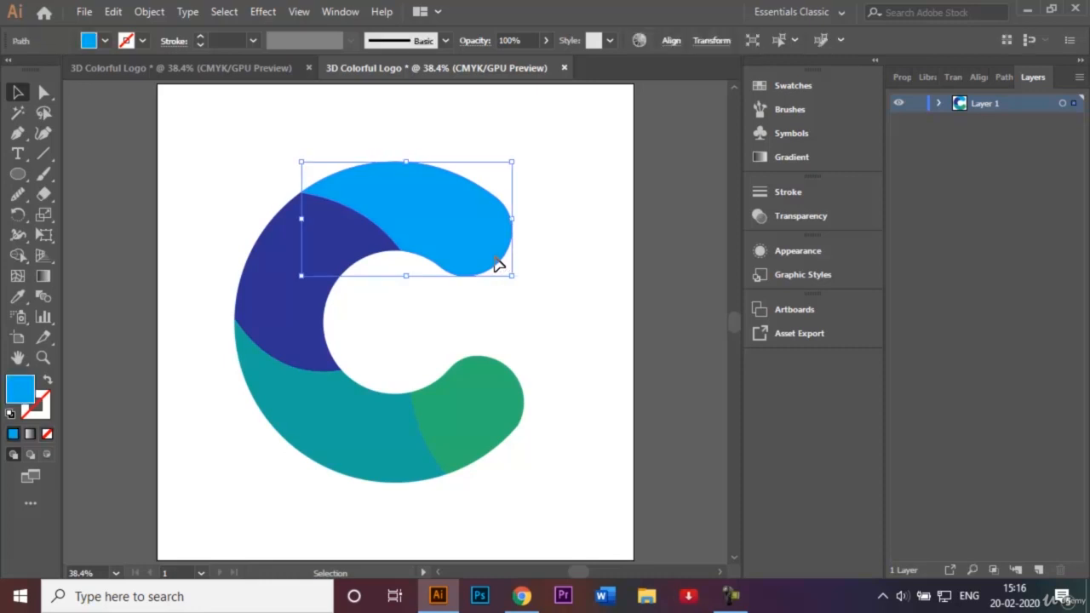
{"action": "key", "text": "g"}
{"action": "double_click", "coordinate": [44, 276]}
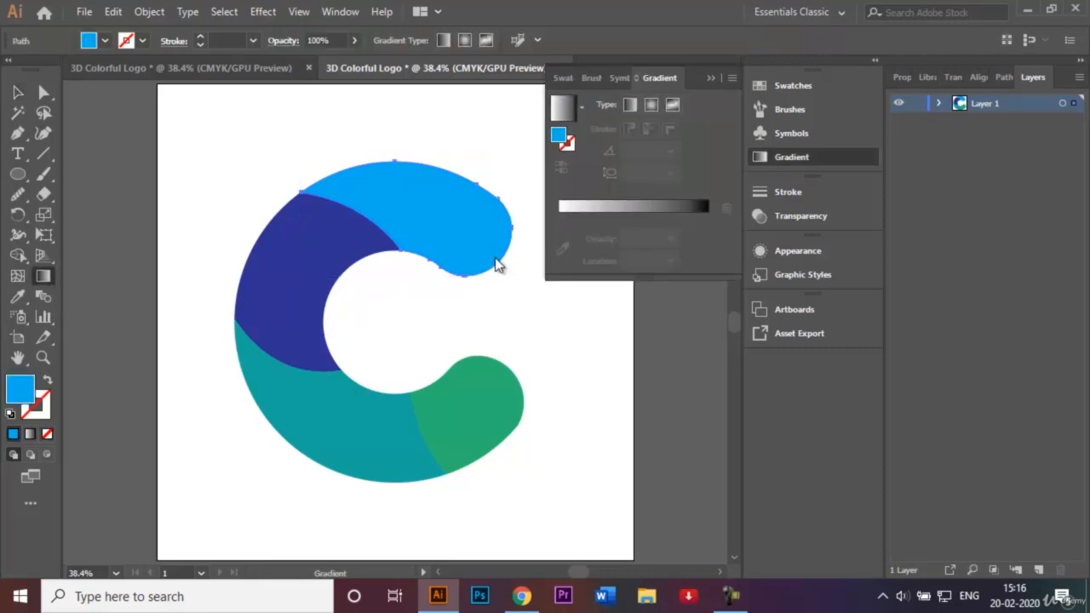
{"action": "left_click", "coordinate": [499, 266]}
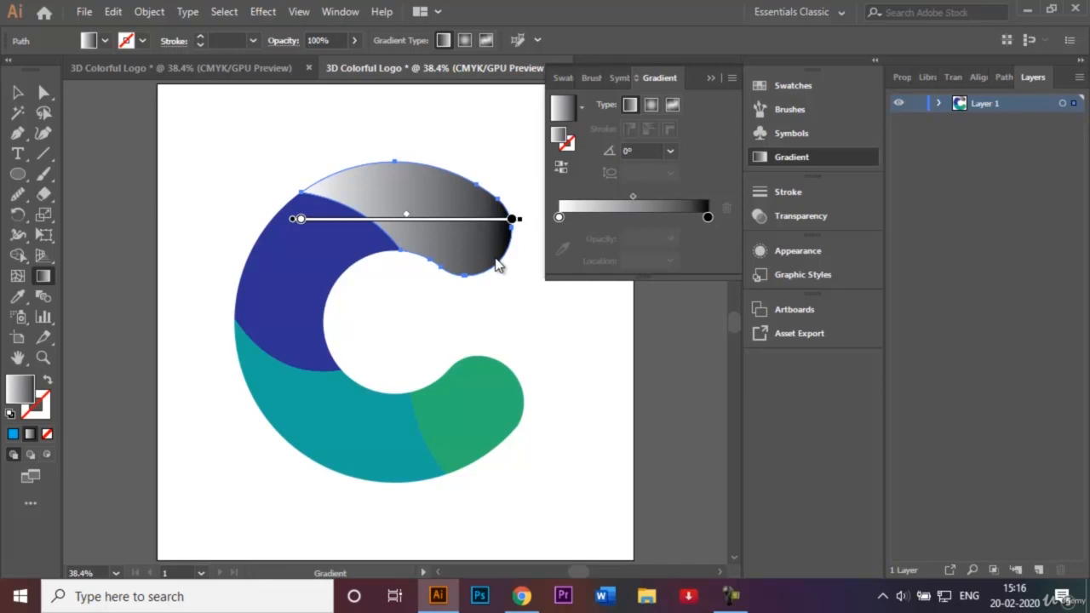
{"action": "double_click", "coordinate": [558, 217]}
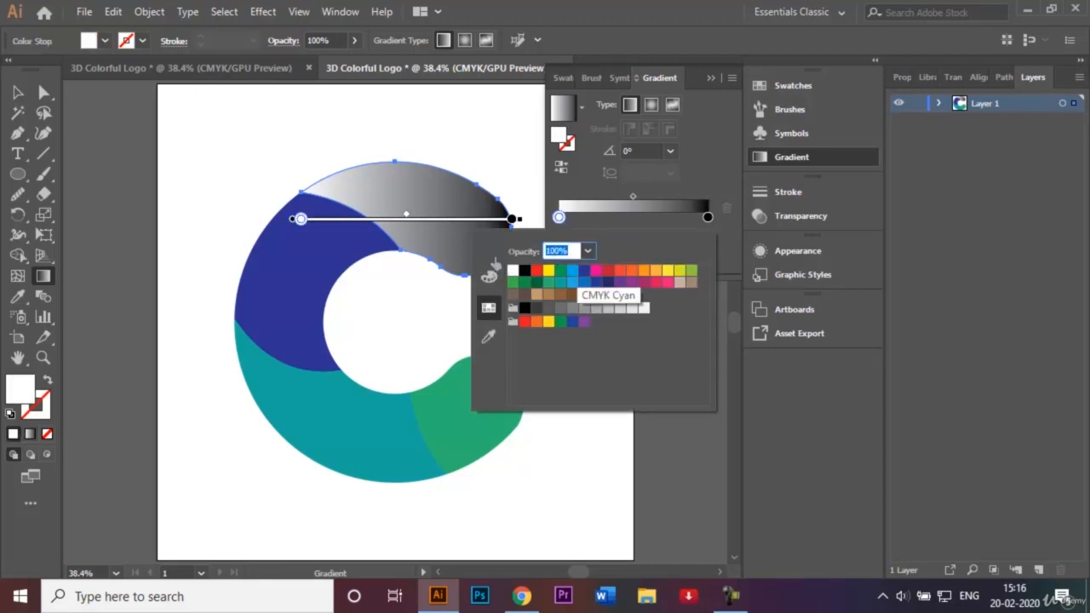
{"action": "left_click", "coordinate": [572, 270]}
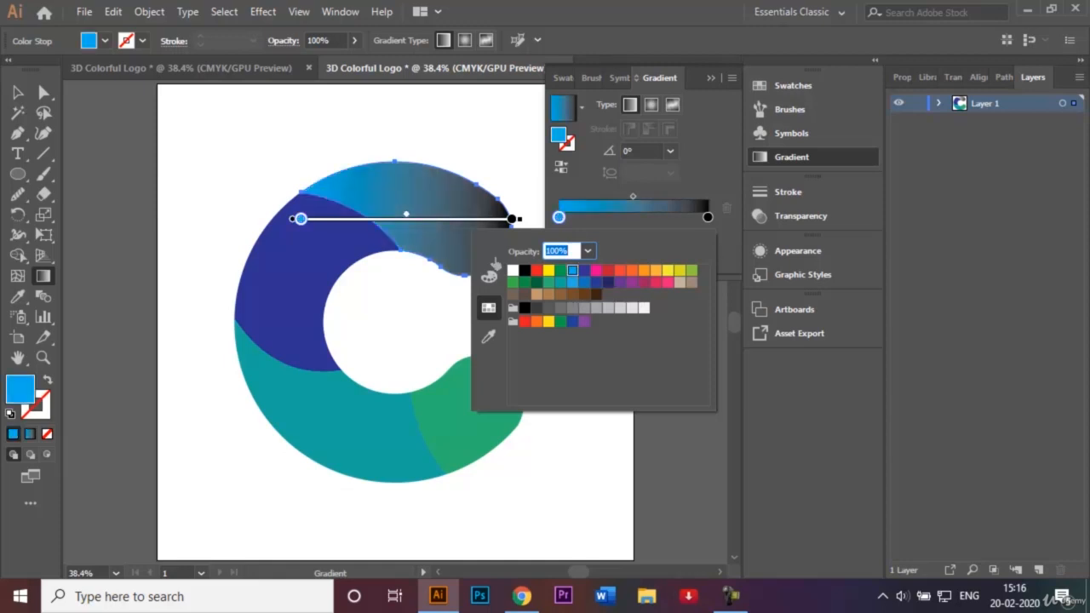
{"action": "left_click", "coordinate": [708, 217]}
{"action": "double_click", "coordinate": [511, 218]}
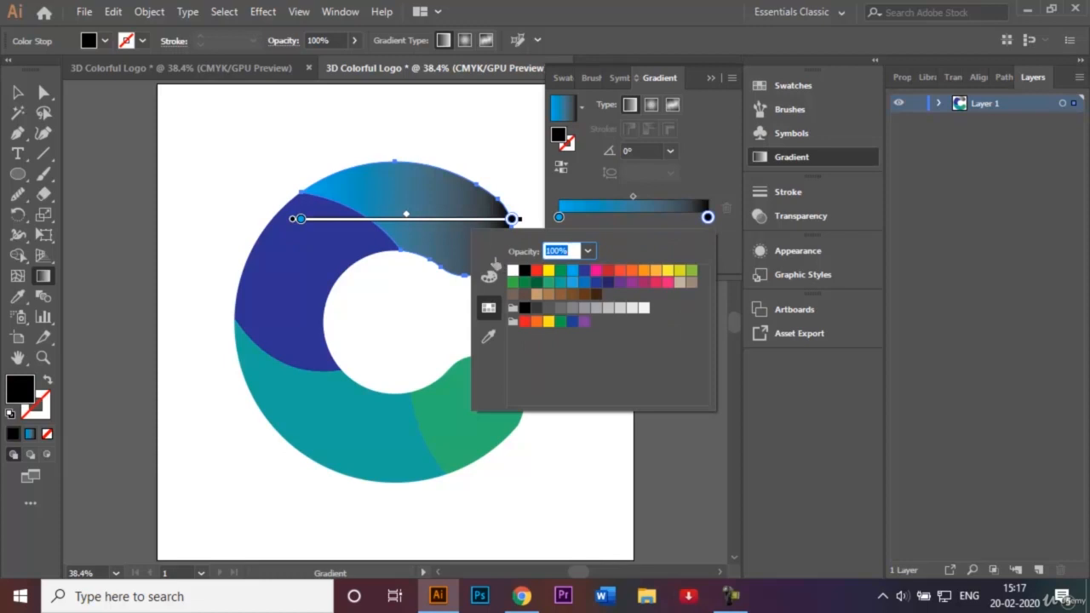
{"action": "left_click", "coordinate": [584, 270]}
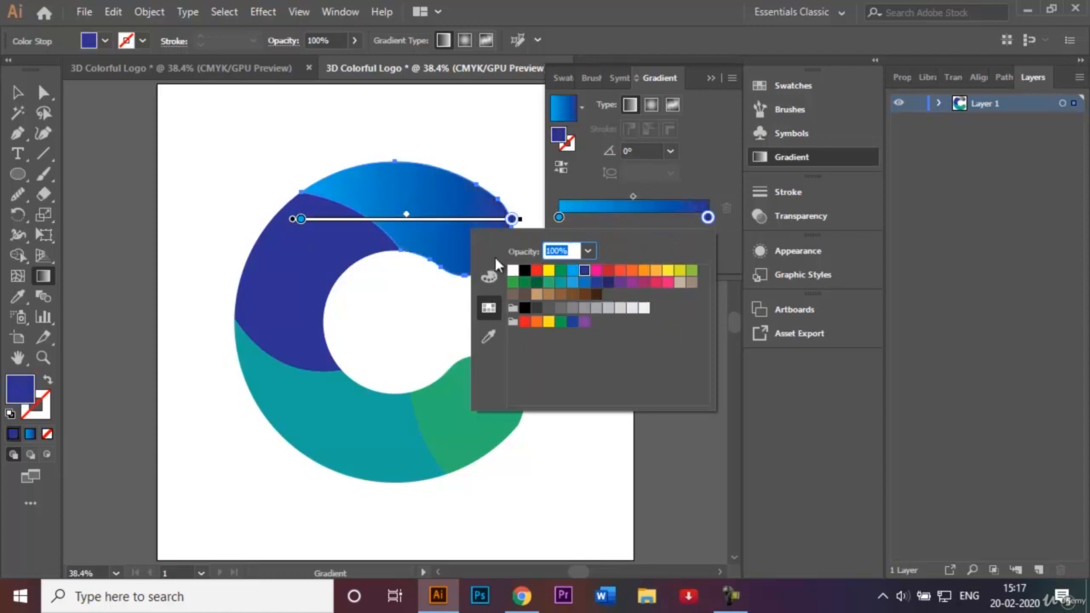
{"action": "key", "text": "Escape"}
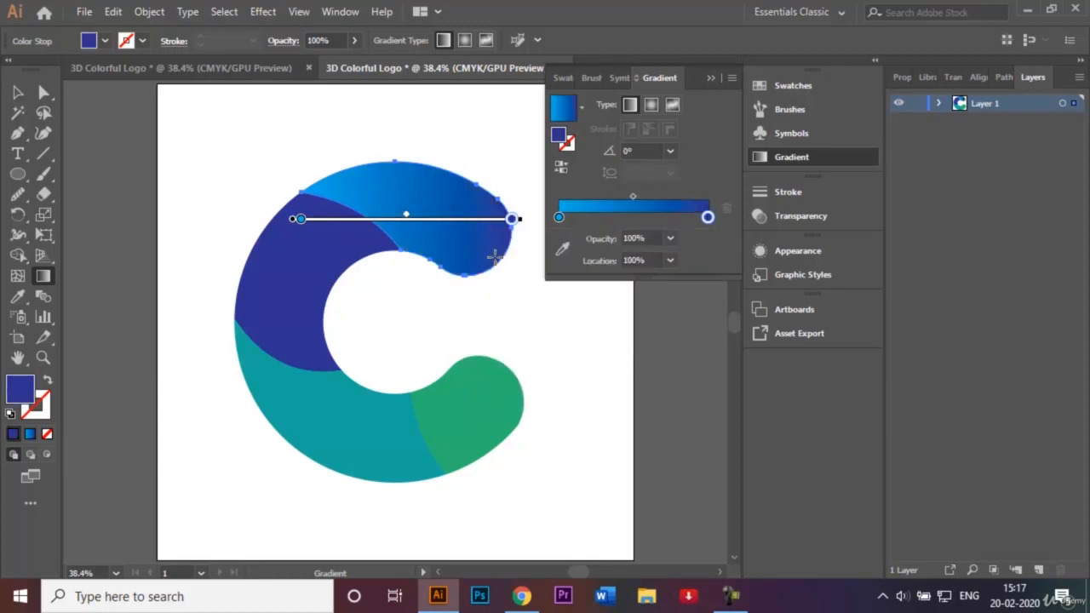
Step: Redirect the top section's gradient diagonally to about 155°, with cyan at the rounded tip and dark blue toward the left section, and deselect it
{"action": "left_click_drag", "start_coordinate": [324, 143], "coordinate": [437, 197]}
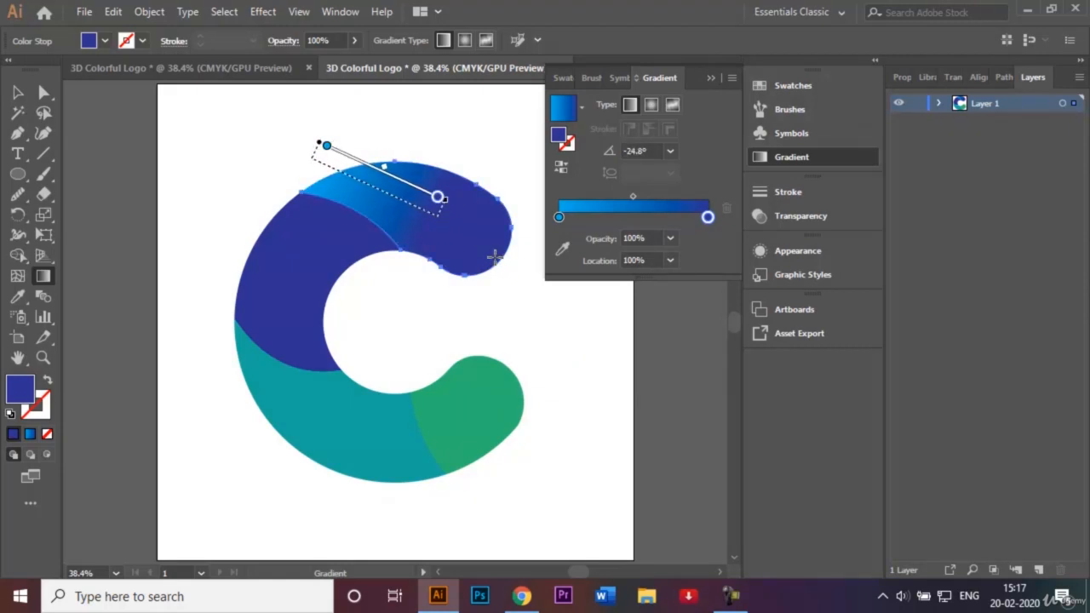
{"action": "left_click_drag", "start_coordinate": [523, 274], "coordinate": [381, 208]}
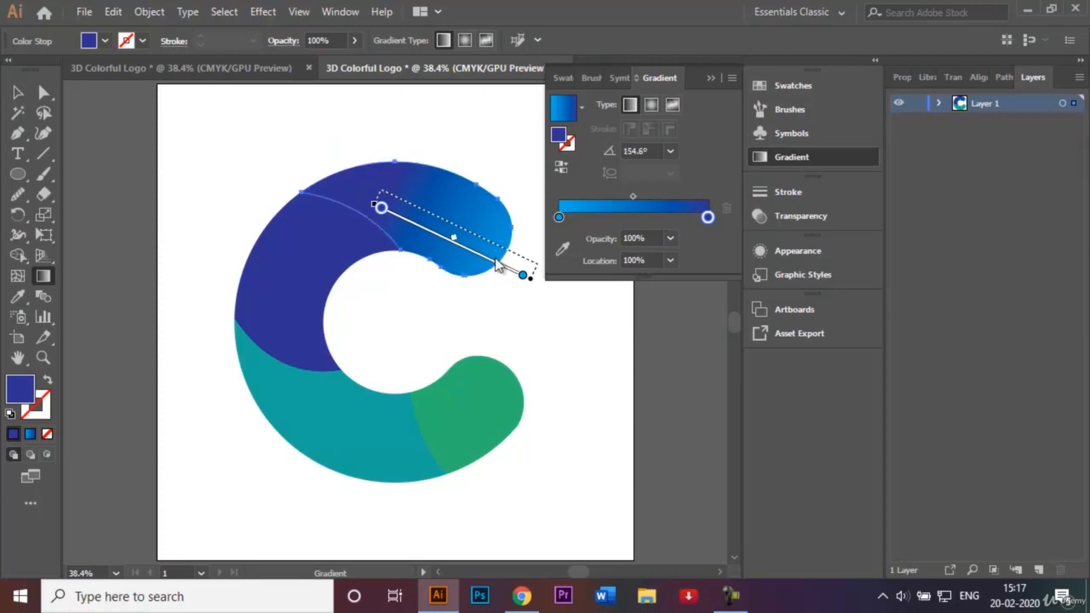
{"action": "key", "text": "v"}
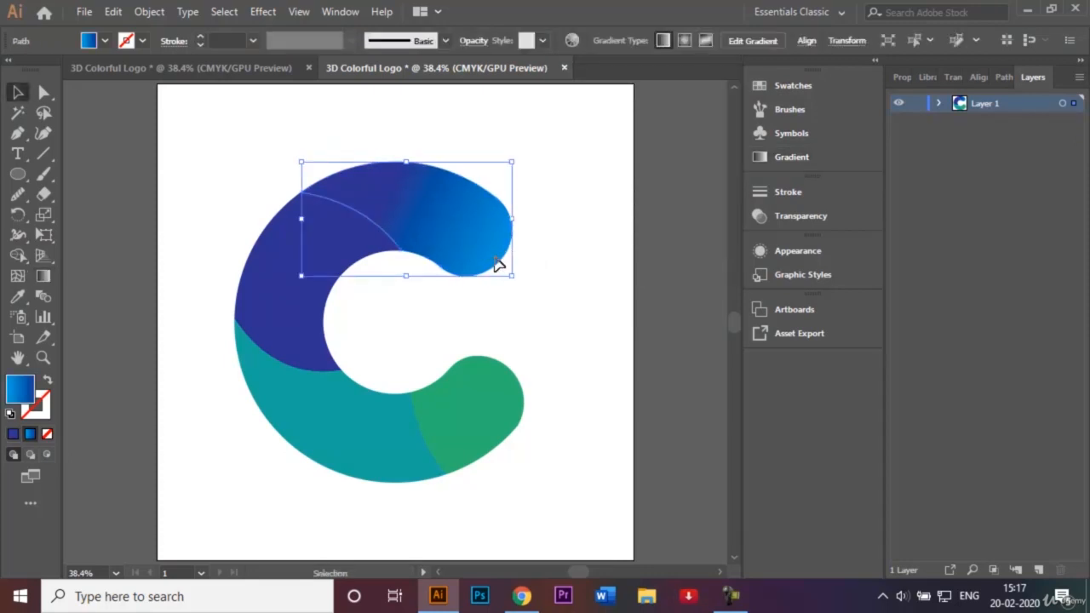
{"action": "key", "text": "ctrl+shift+a"}
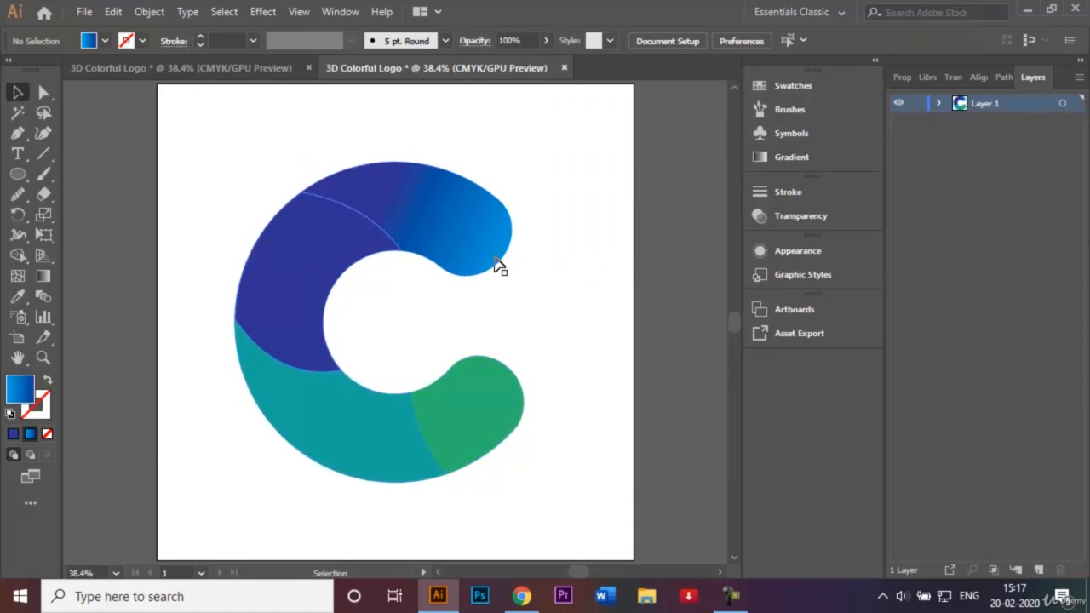
Step: Fill the C's left section with a linear gradient running from yellow to dark blue
{"action": "left_click", "coordinate": [290, 271]}
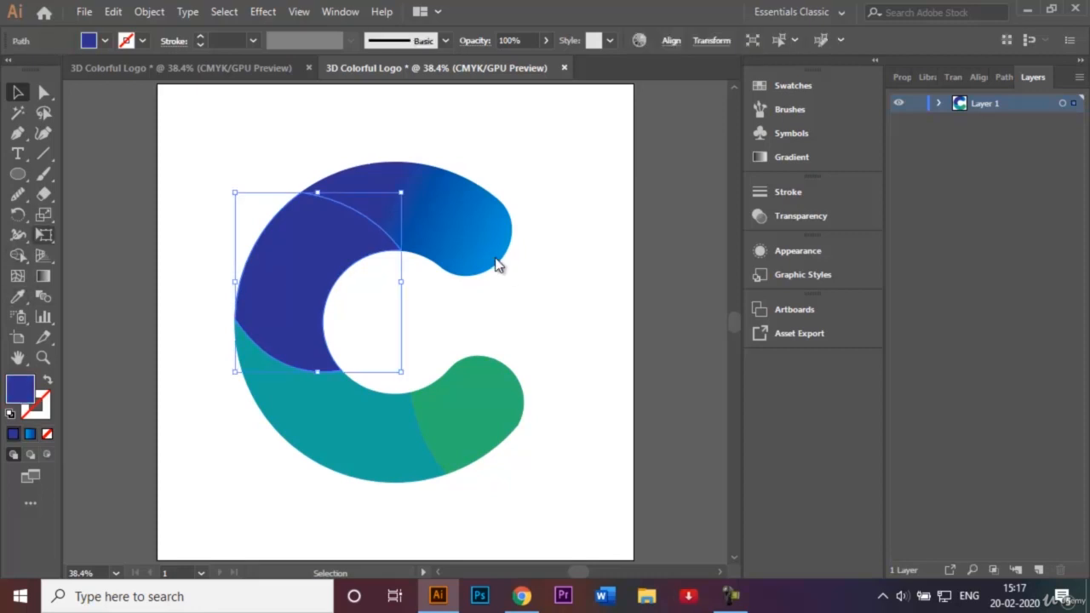
{"action": "double_click", "coordinate": [43, 276]}
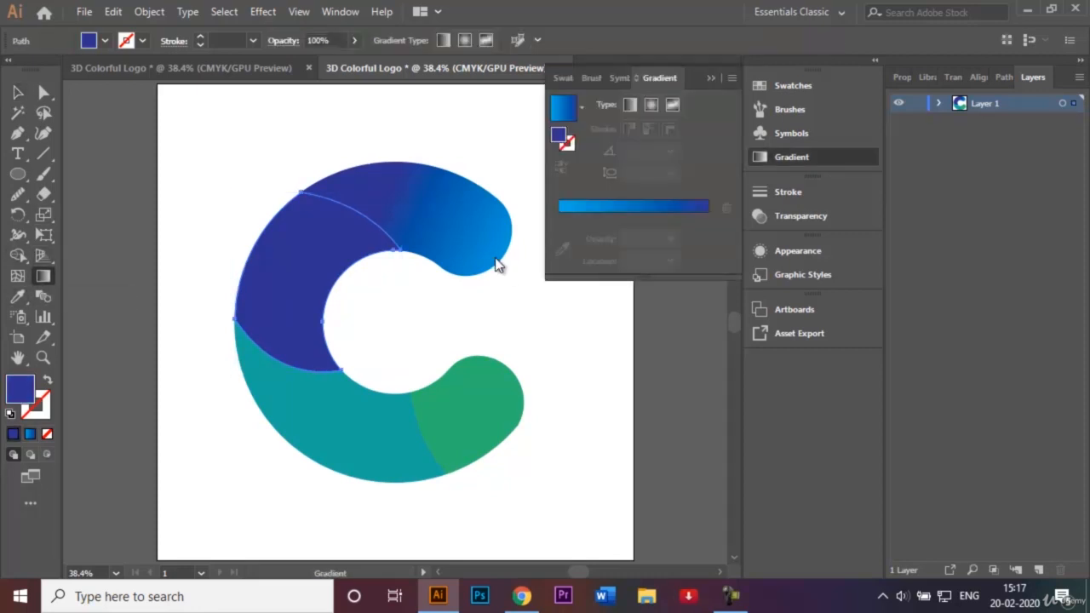
{"action": "left_click", "coordinate": [587, 208]}
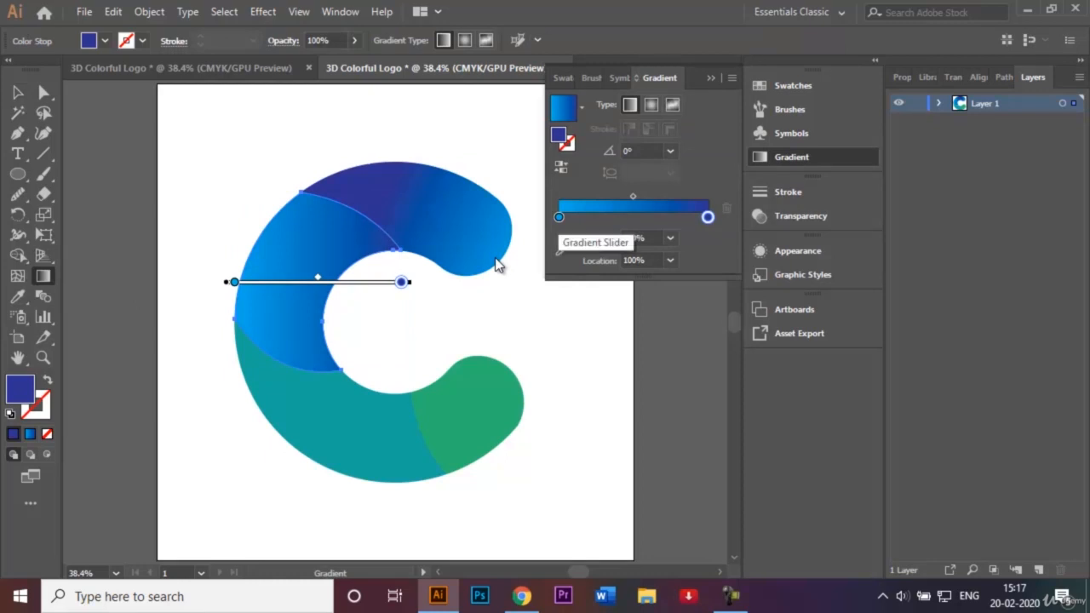
{"action": "double_click", "coordinate": [559, 216]}
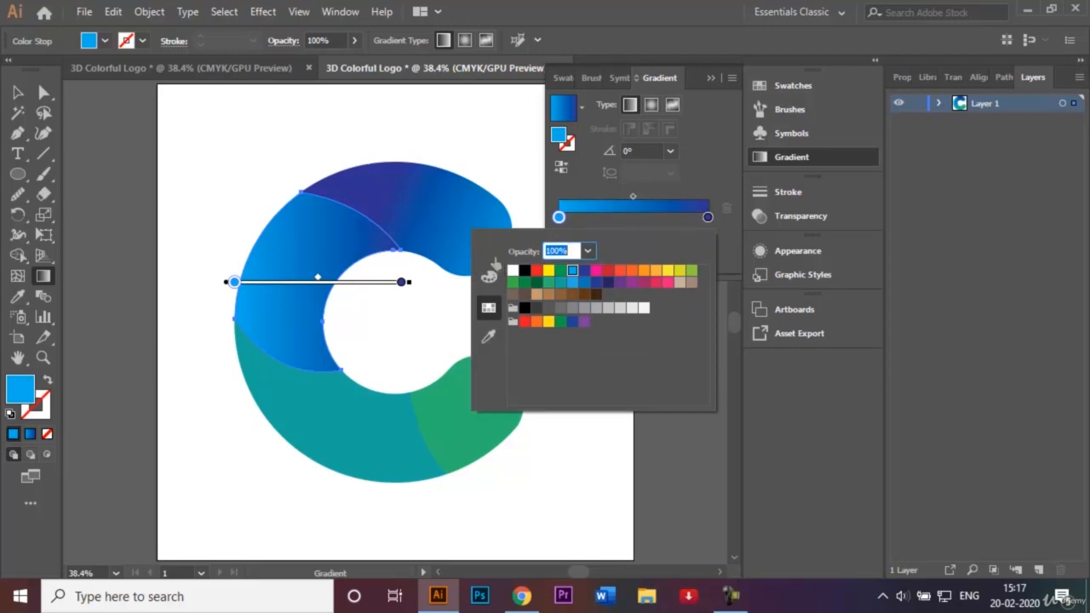
{"action": "left_click", "coordinate": [548, 270]}
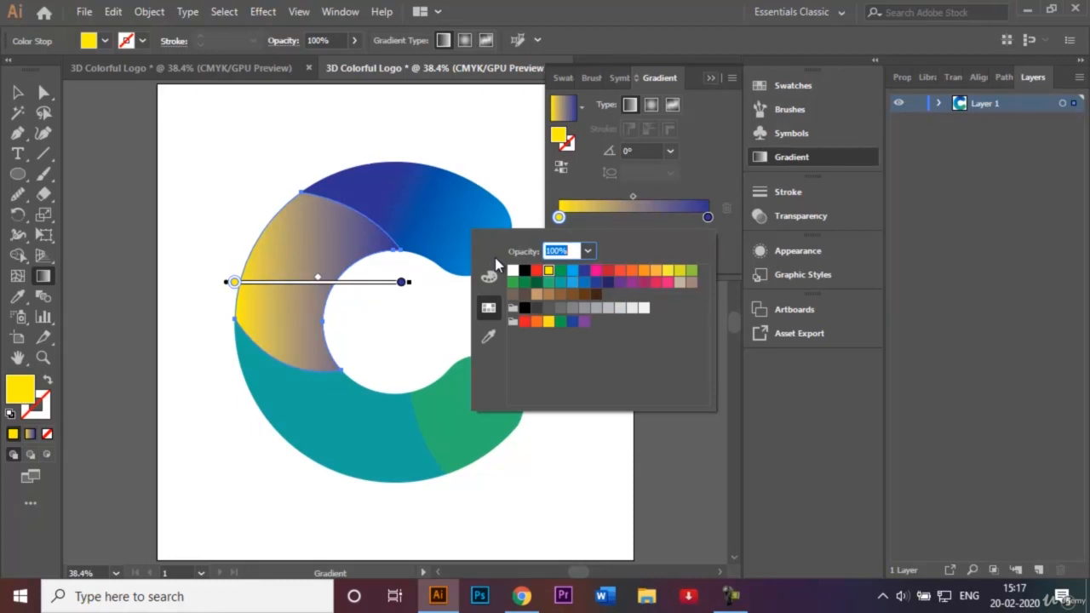
{"action": "key", "text": "Escape"}
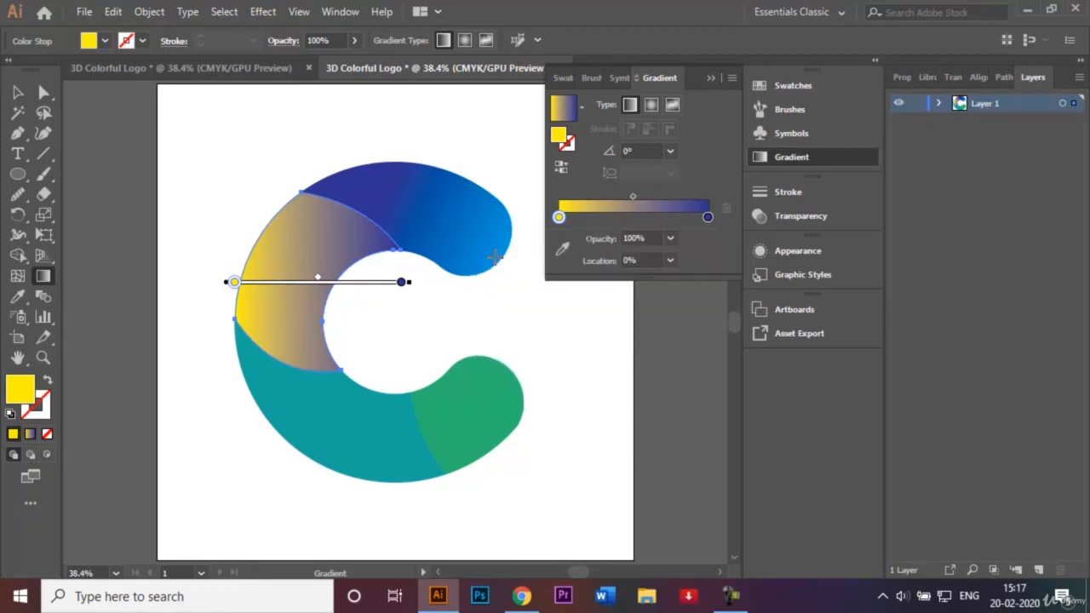
Step: Angle the left section's gradient to about 52°, with yellow at its lower end and dark blue at its upper end, and deselect it
{"action": "left_click_drag", "start_coordinate": [226, 369], "coordinate": [347, 213]}
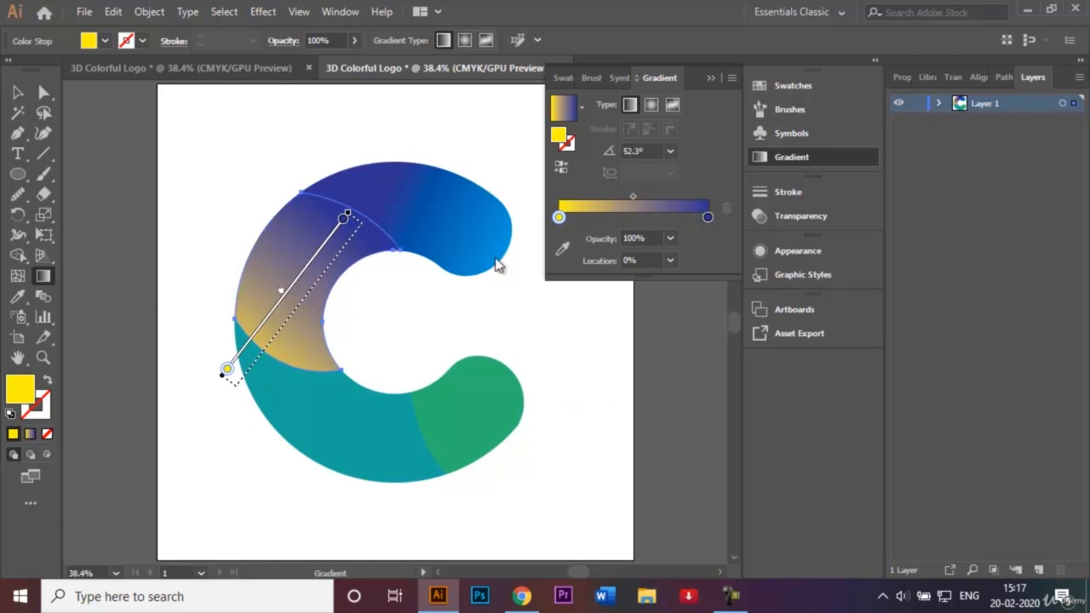
{"action": "key", "text": "ctrl+F9"}
{"action": "key", "text": "v"}
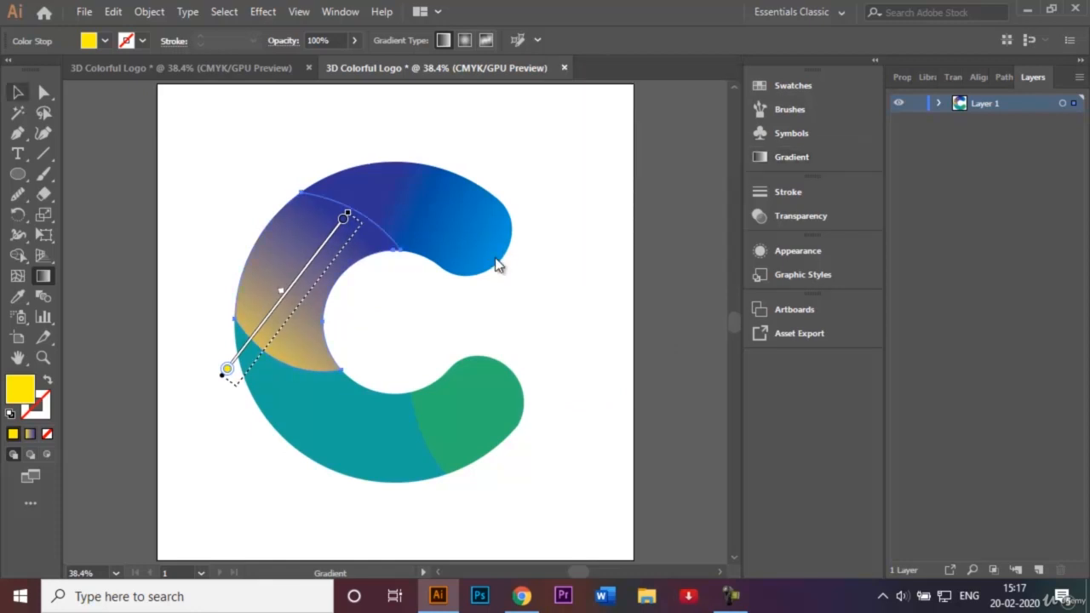
{"action": "key", "text": "ctrl+shift+a"}
Step: Fill the C's teal bottom section with a linear gradient running from yellow to red
{"action": "left_click", "coordinate": [304, 439]}
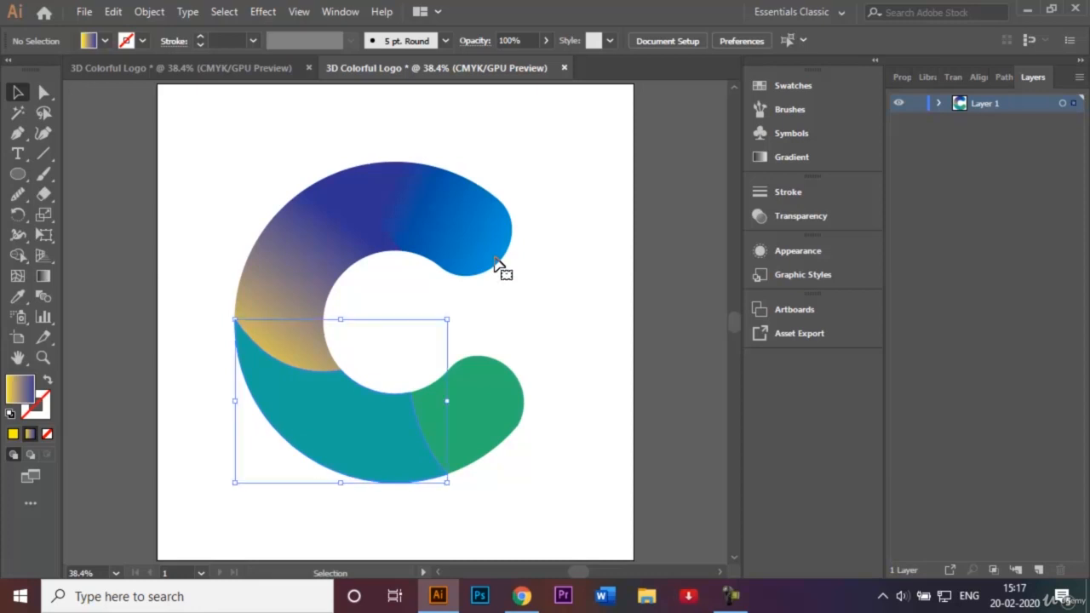
{"action": "double_click", "coordinate": [44, 275]}
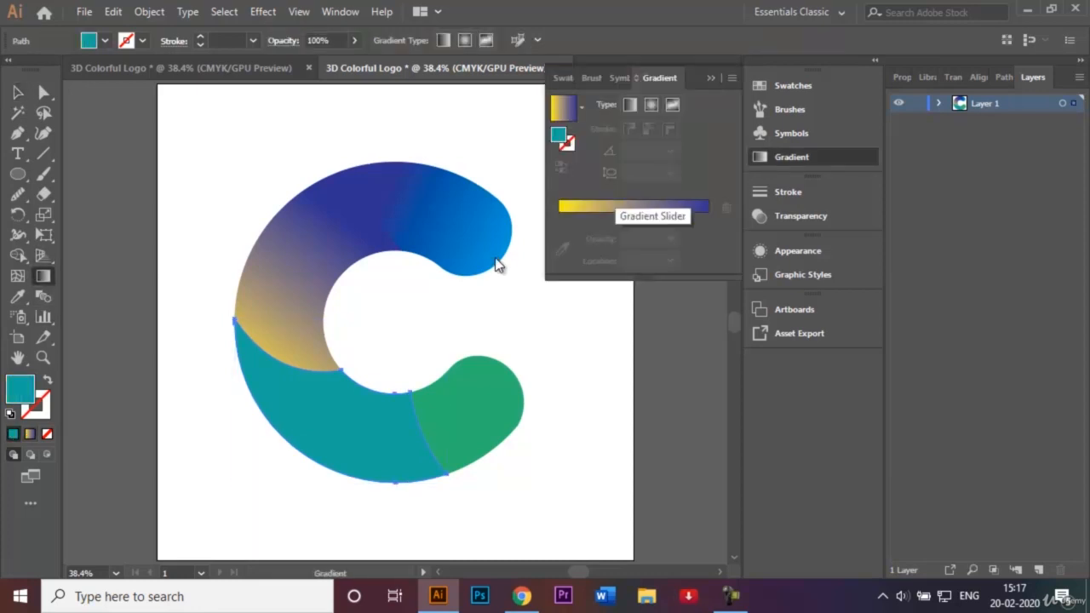
{"action": "left_click", "coordinate": [681, 208]}
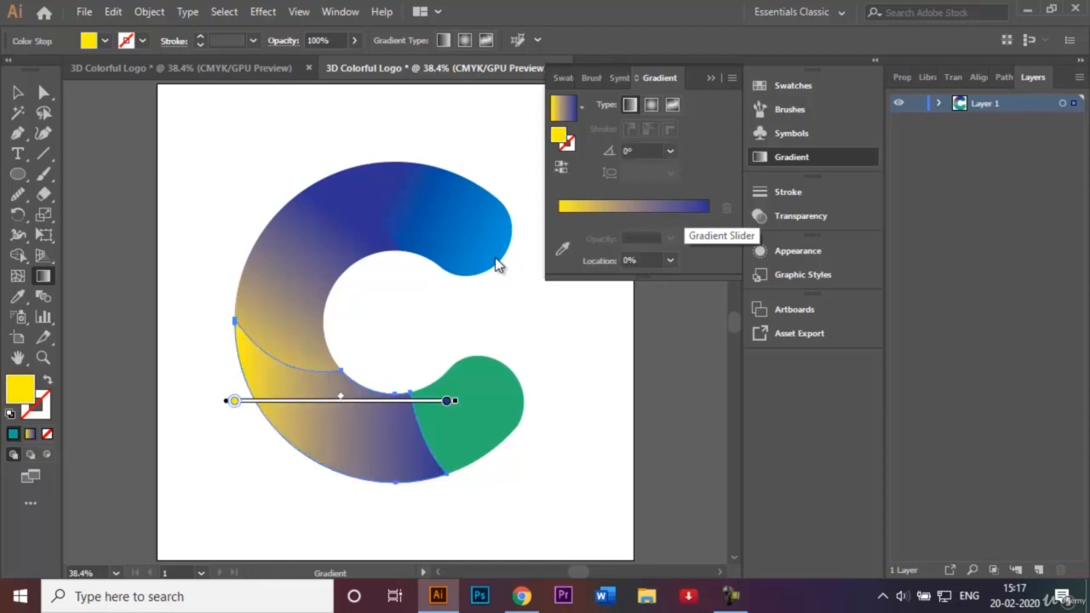
{"action": "left_click", "coordinate": [707, 216]}
{"action": "double_click", "coordinate": [707, 217]}
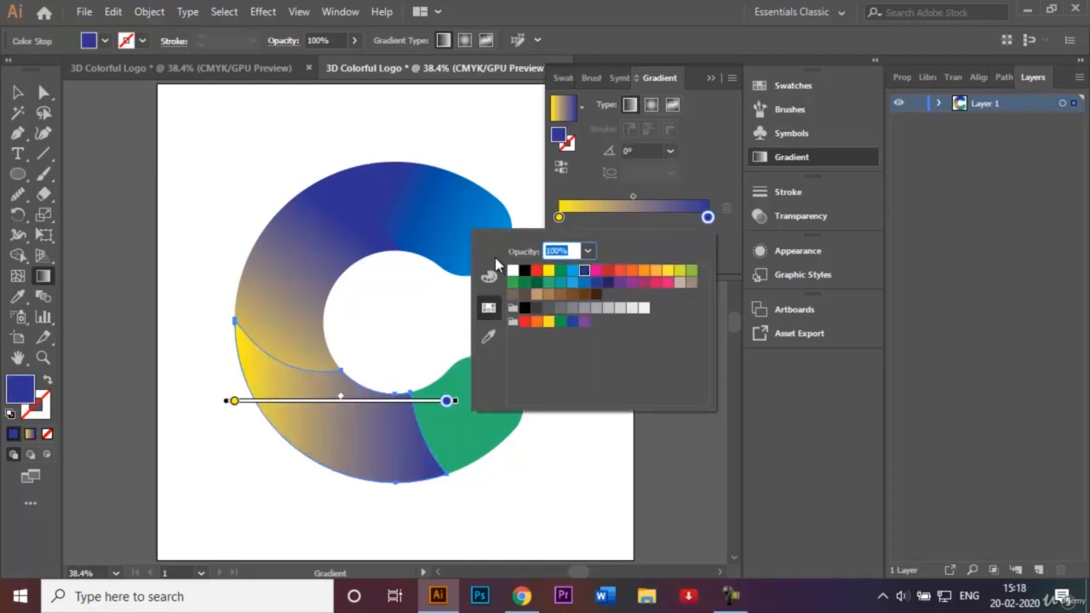
{"action": "left_click", "coordinate": [607, 270]}
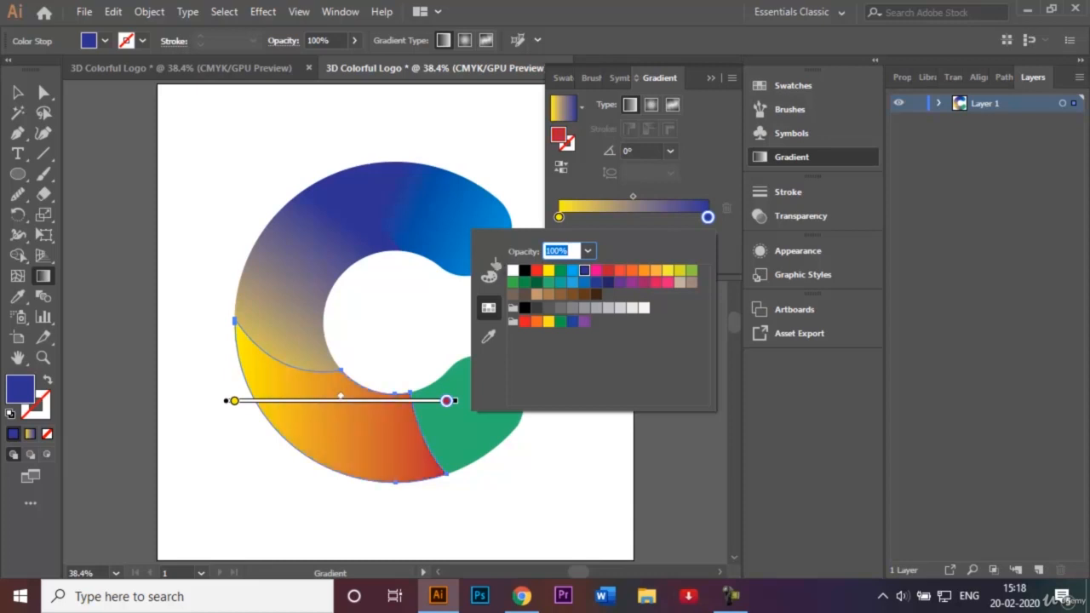
{"action": "key", "text": "Escape"}
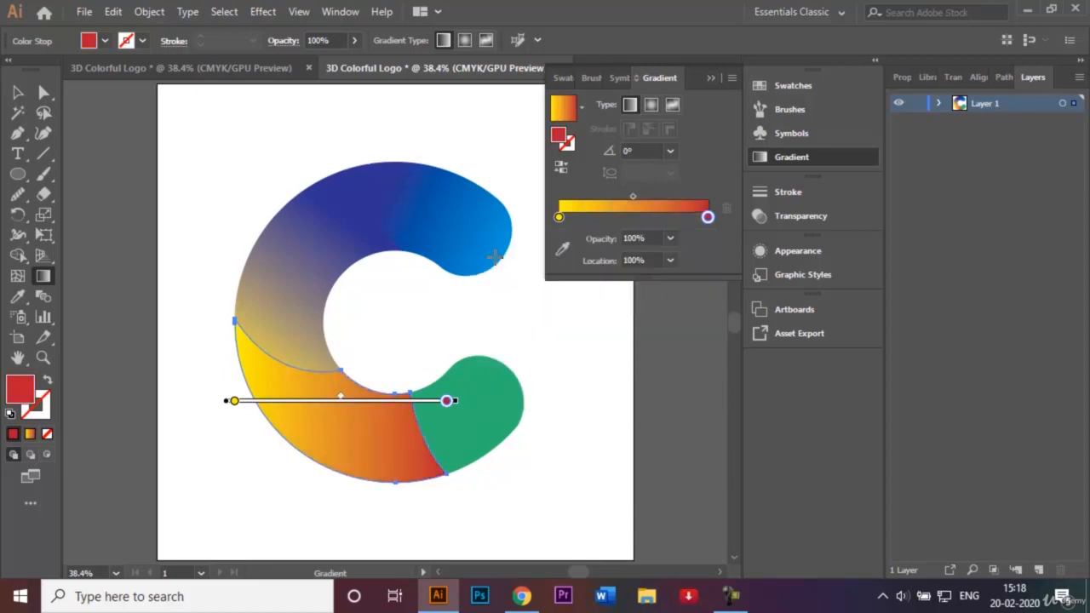
Step: Redraw the bottom section's gradient diagonally, from yellow near the left section to red beside the green end, and deselect it
{"action": "key", "text": "Escape"}
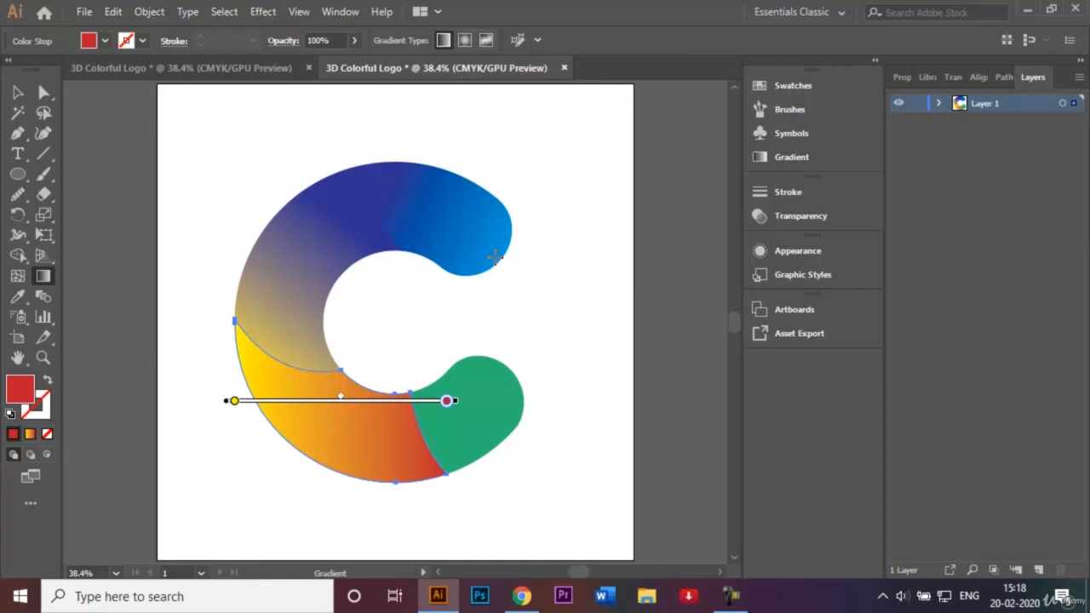
{"action": "left_click_drag", "start_coordinate": [255, 364], "coordinate": [426, 459]}
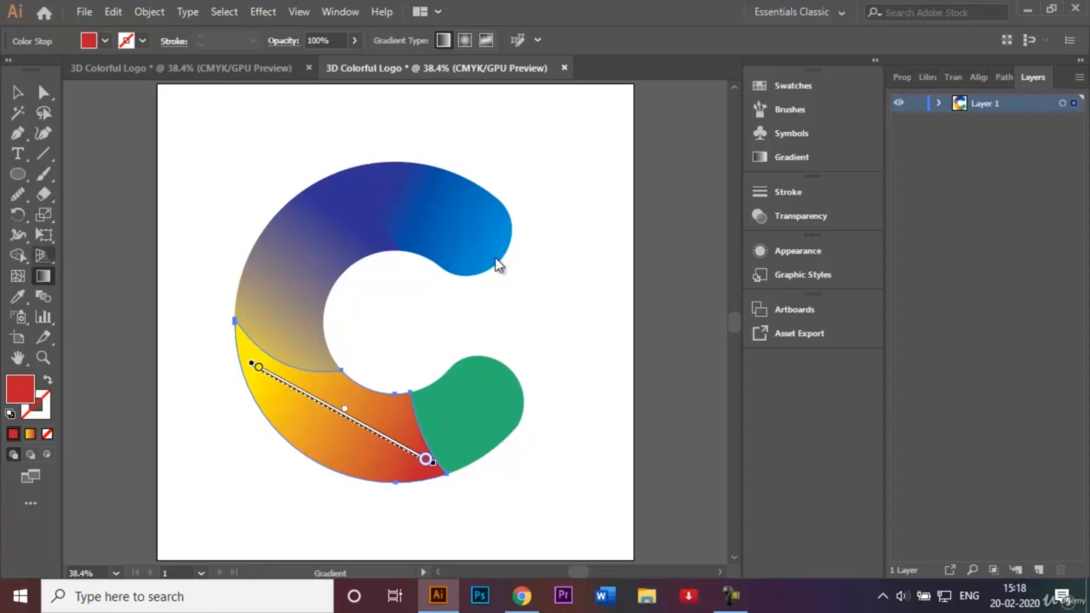
{"action": "key", "text": "v"}
{"action": "left_click", "coordinate": [495, 260]}
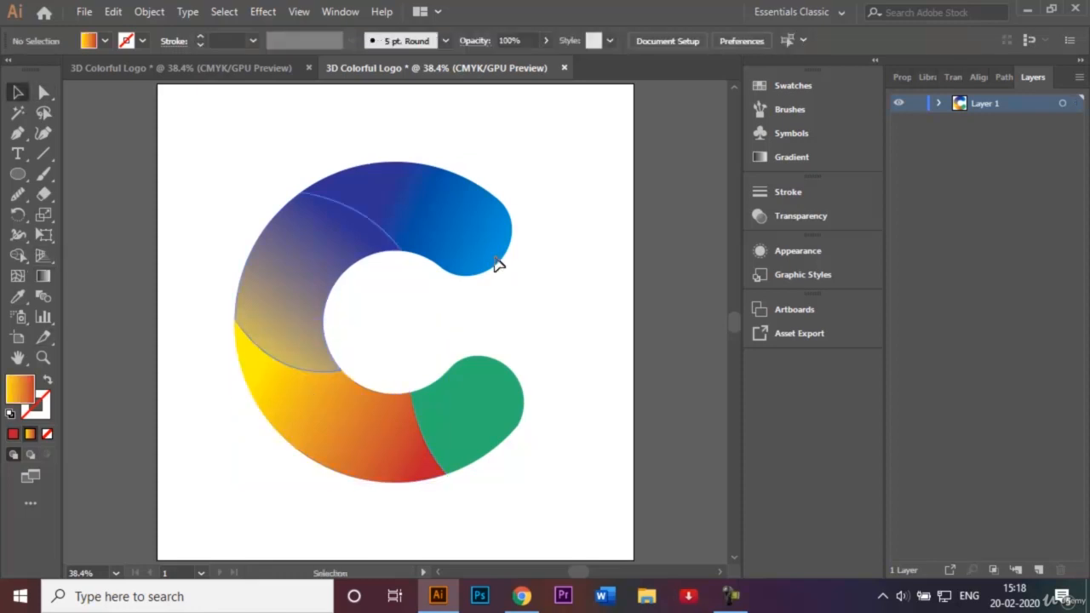
Step: Apply the yellow-to-red linear gradient to the C's green lower end section and remove the extra yellow color stop
{"action": "left_click", "coordinate": [470, 415]}
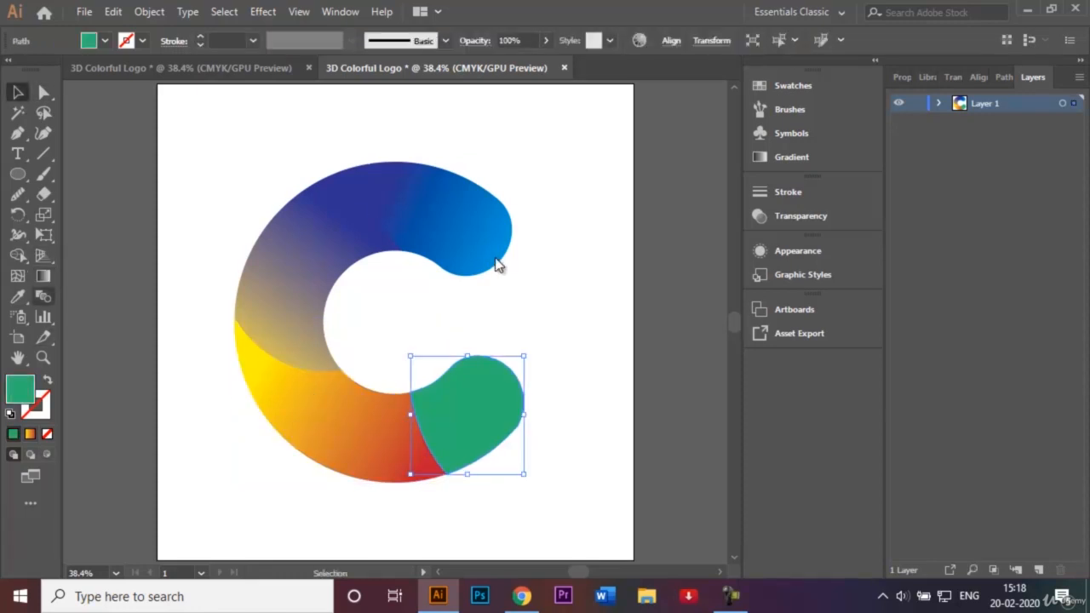
{"action": "double_click", "coordinate": [42, 276]}
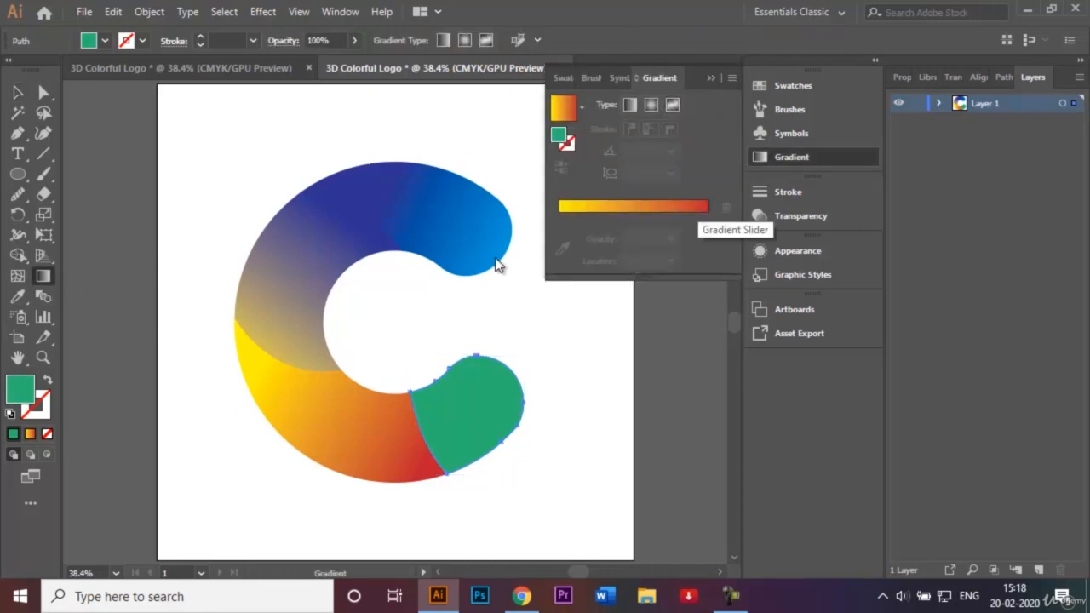
{"action": "left_click", "coordinate": [705, 208]}
{"action": "double_click", "coordinate": [564, 216]}
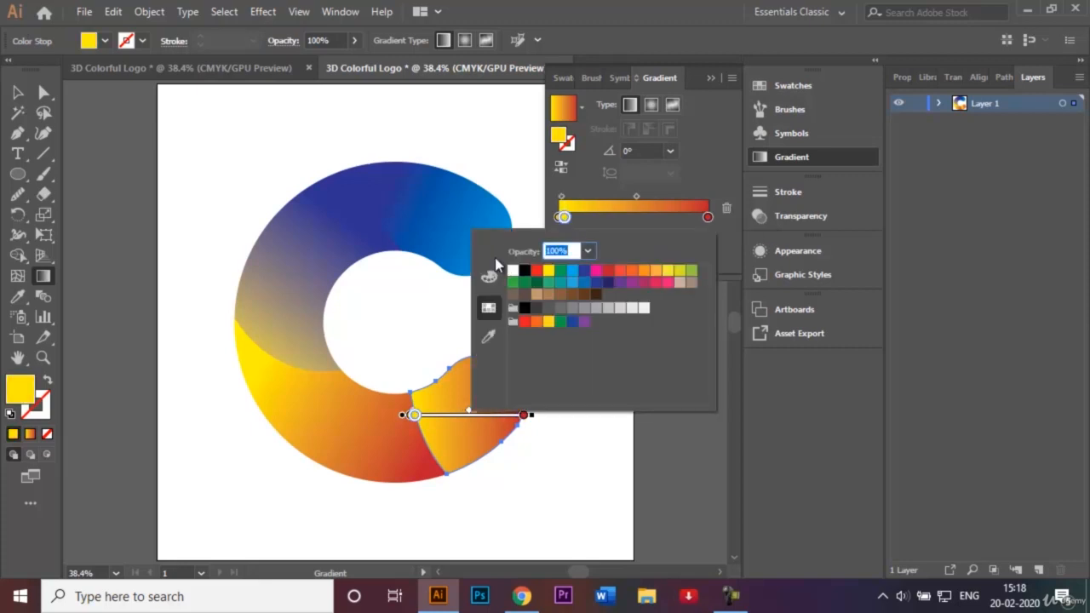
{"action": "key", "text": "Escape"}
{"action": "left_click", "coordinate": [726, 208]}
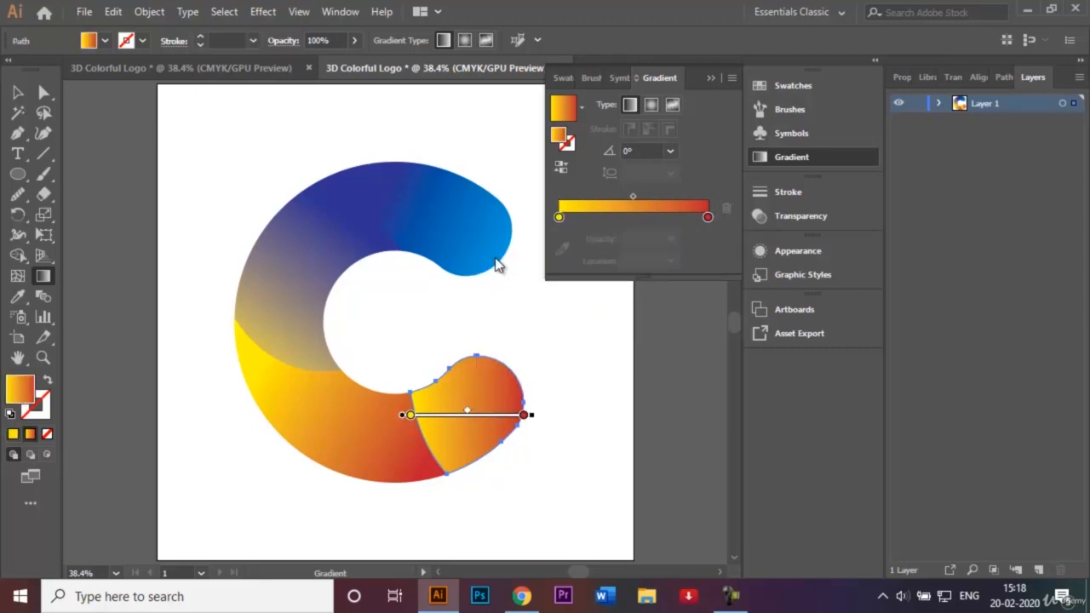
Step: Change the yellow color stop of the lower end section's gradient to pinkish red
{"action": "left_click", "coordinate": [558, 217]}
{"action": "double_click", "coordinate": [558, 217]}
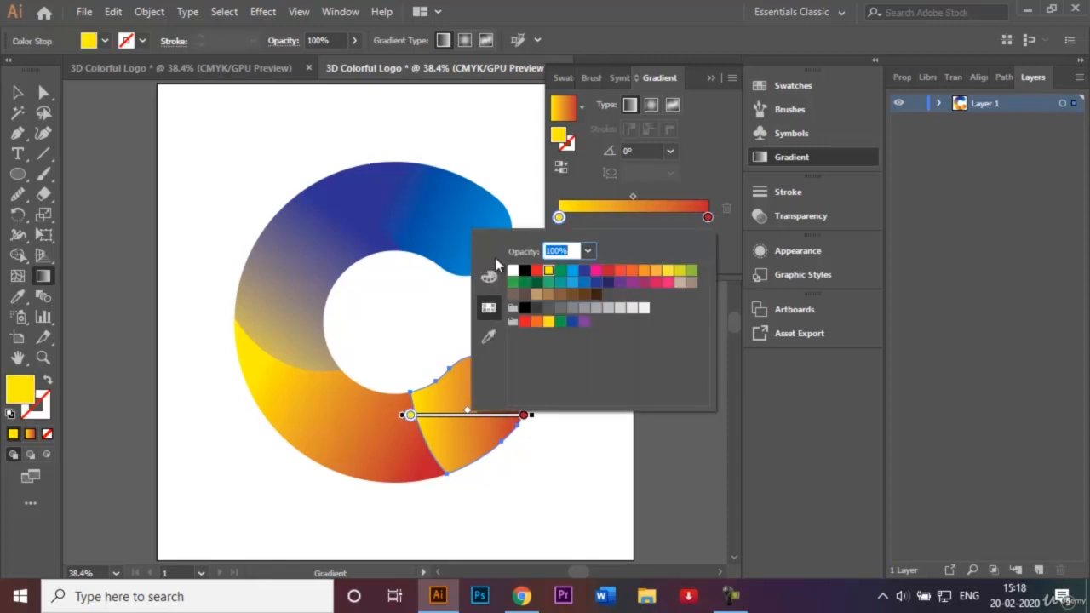
{"action": "left_click", "coordinate": [655, 282]}
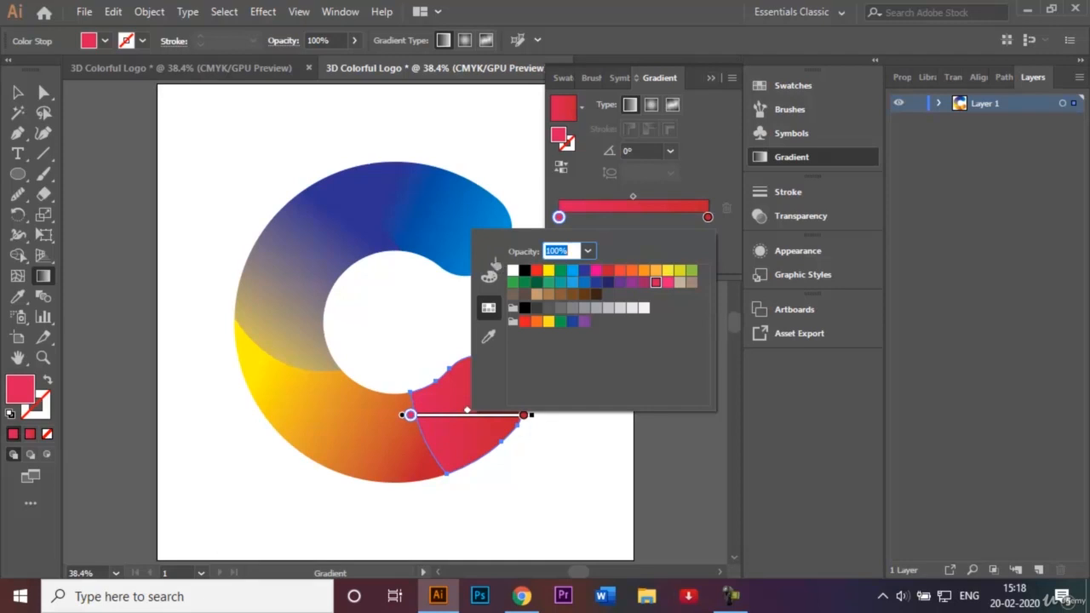
Step: Change the pinkish-red stop to dark magenta, redraw the lower end section's gradient diagonally with magenta at its tip, and deselect it
{"action": "left_click", "coordinate": [644, 281]}
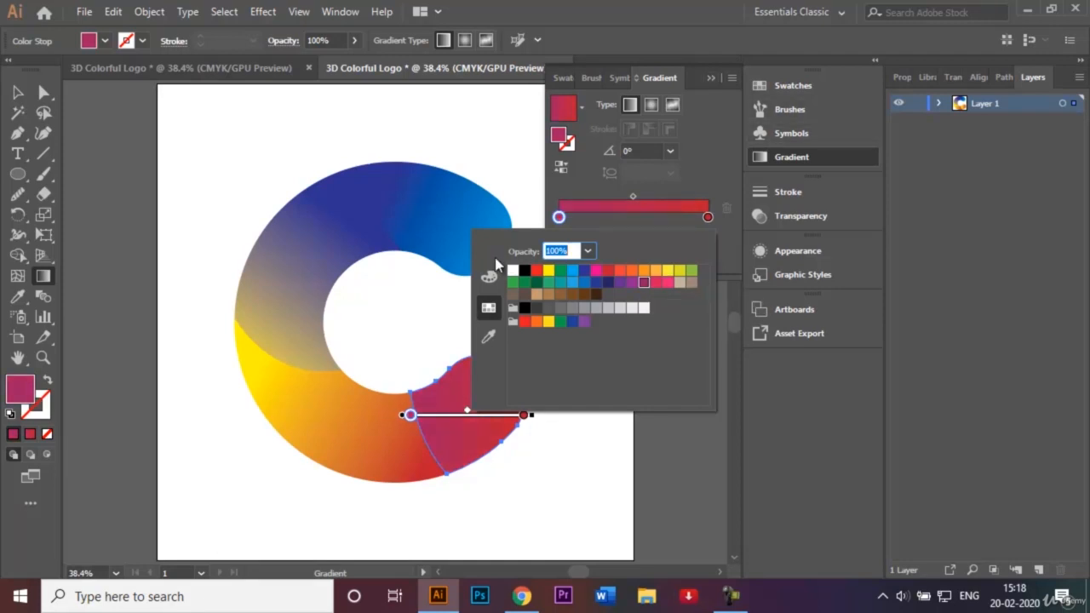
{"action": "key", "text": "Escape"}
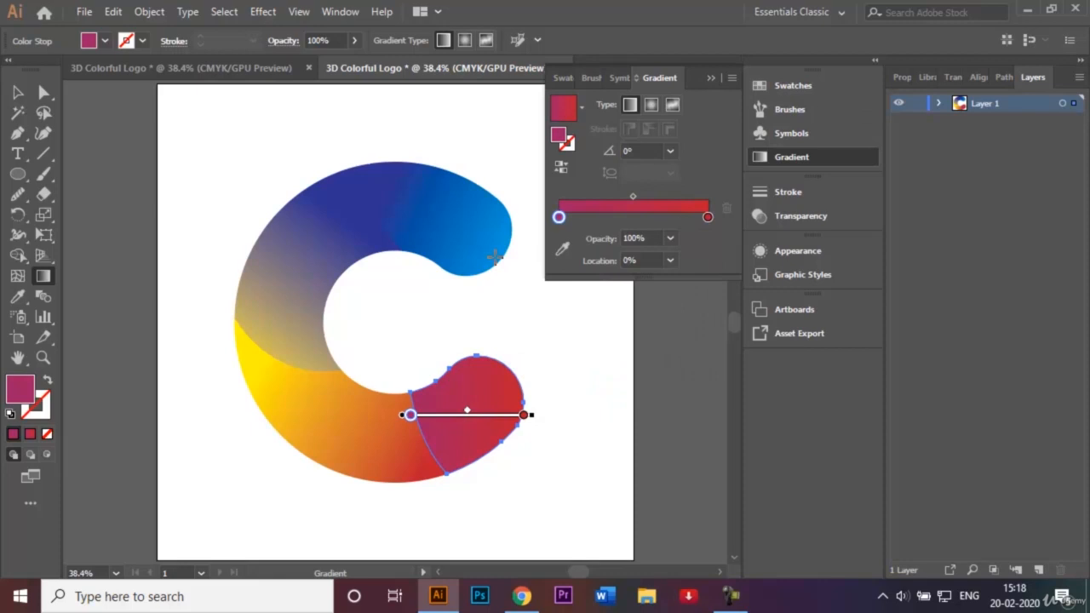
{"action": "left_click_drag", "start_coordinate": [519, 326], "coordinate": [438, 434]}
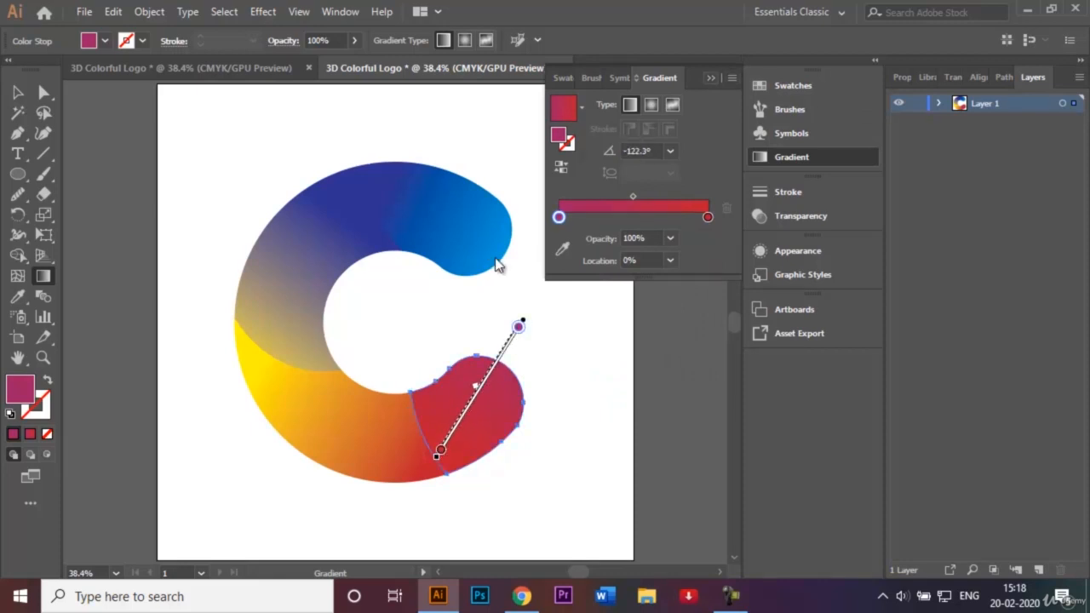
{"action": "key", "text": "ctrl+F9"}
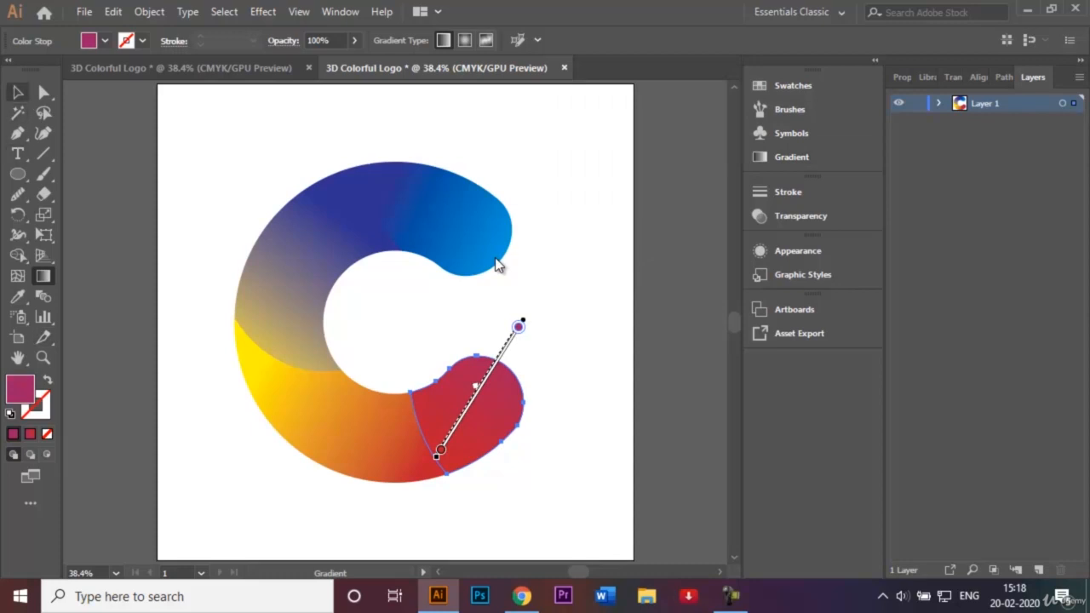
{"action": "key", "text": "v"}
{"action": "key", "text": "ctrl+shift+a"}
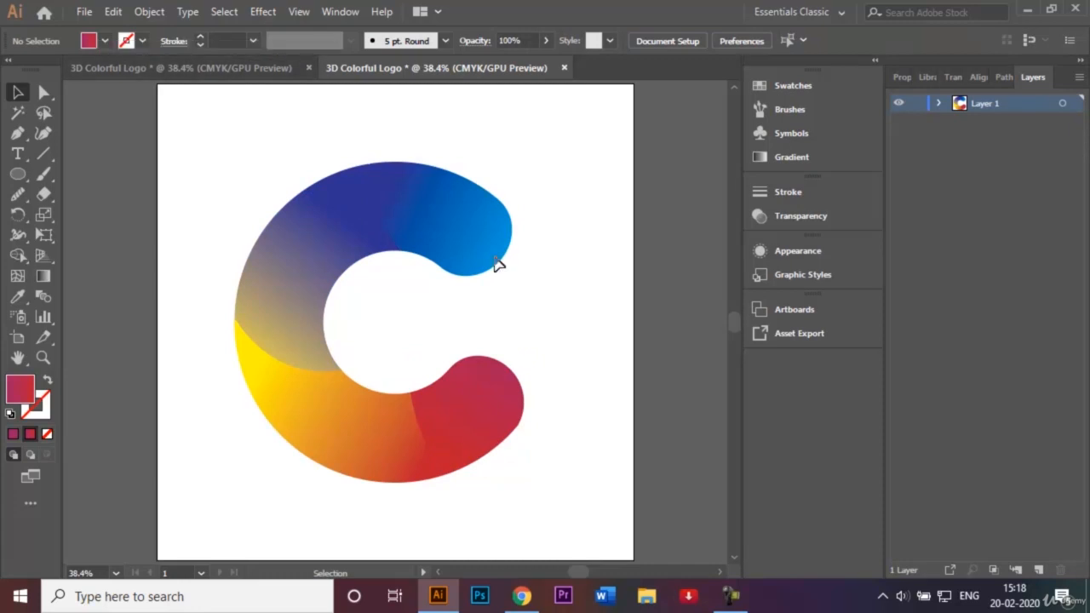
Step: Check the finished reference logo, and draw a light gray rectangle without stroke covering the whole artboard
{"action": "key", "text": "ctrl+Tab"}
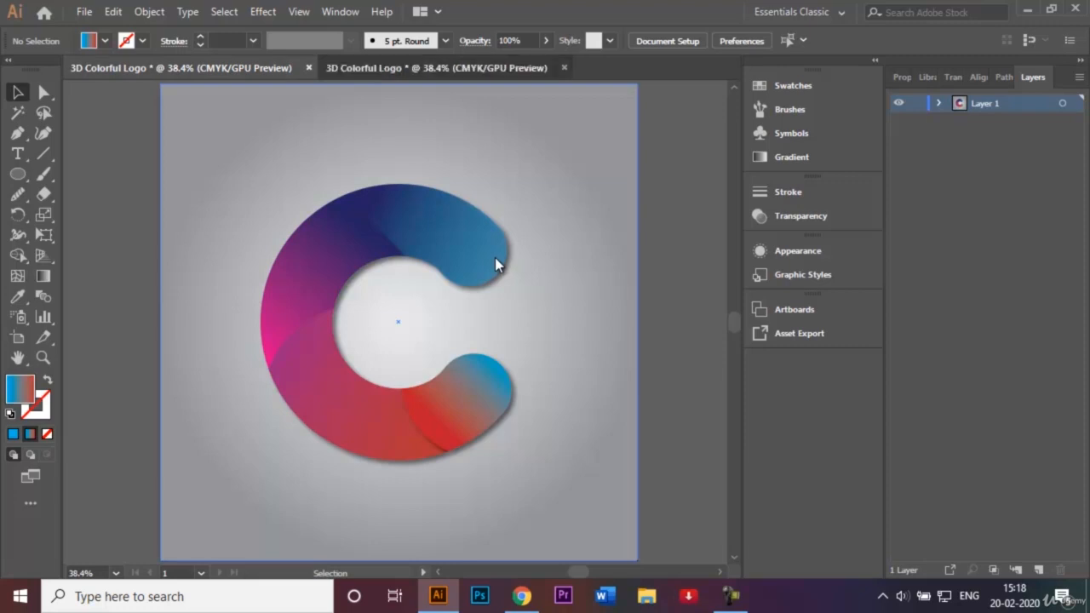
{"action": "key", "text": "ctrl+Tab"}
{"action": "left_click", "coordinate": [18, 173]}
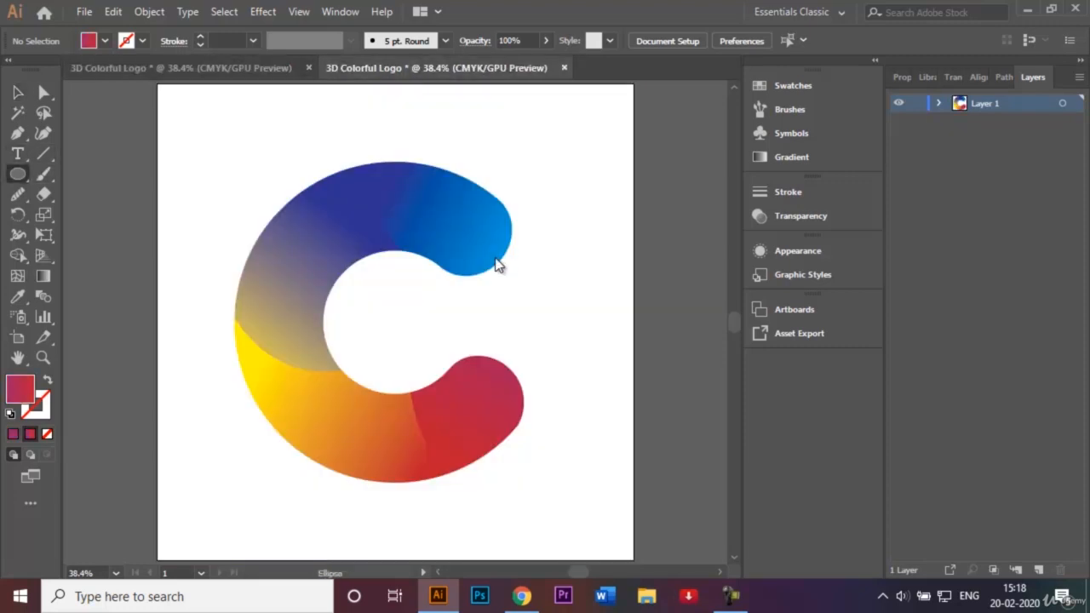
{"action": "left_click", "coordinate": [102, 174]}
{"action": "left_click", "coordinate": [105, 41]}
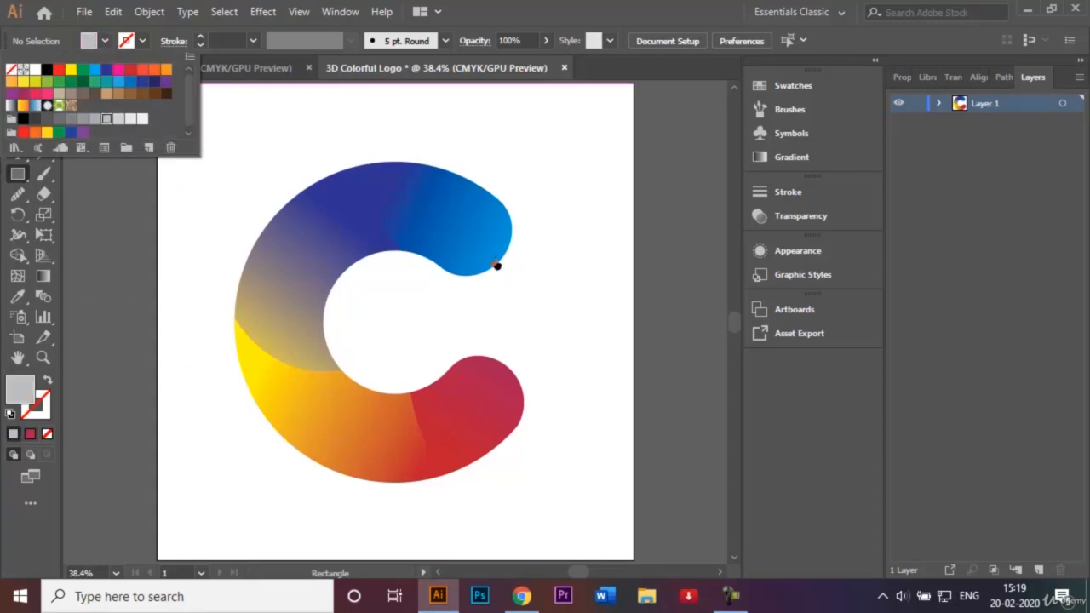
{"action": "left_click", "coordinate": [495, 258]}
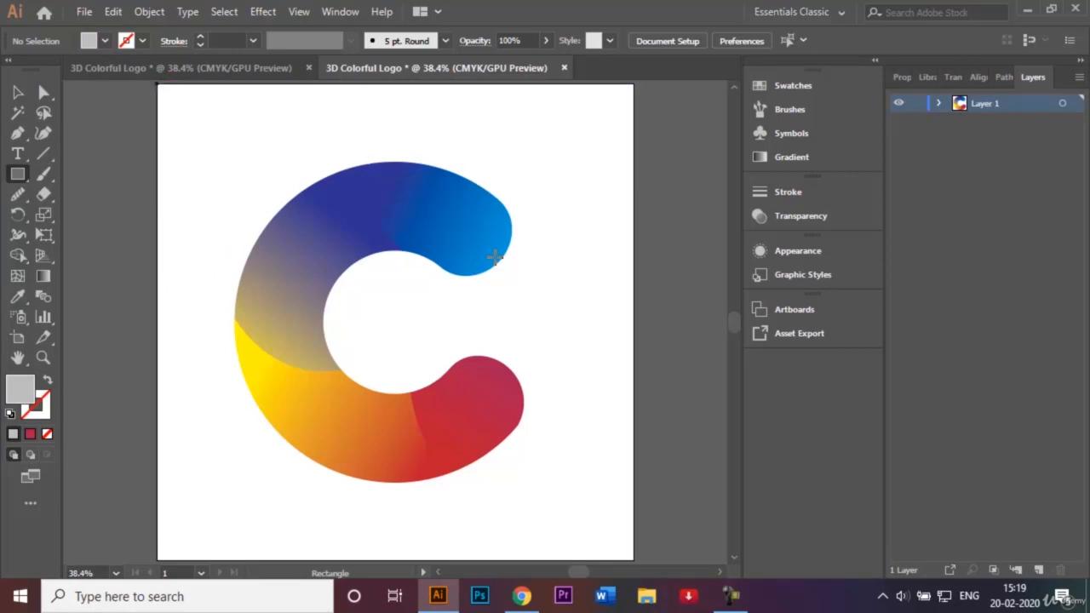
{"action": "left_click_drag", "start_coordinate": [158, 83], "coordinate": [633, 560]}
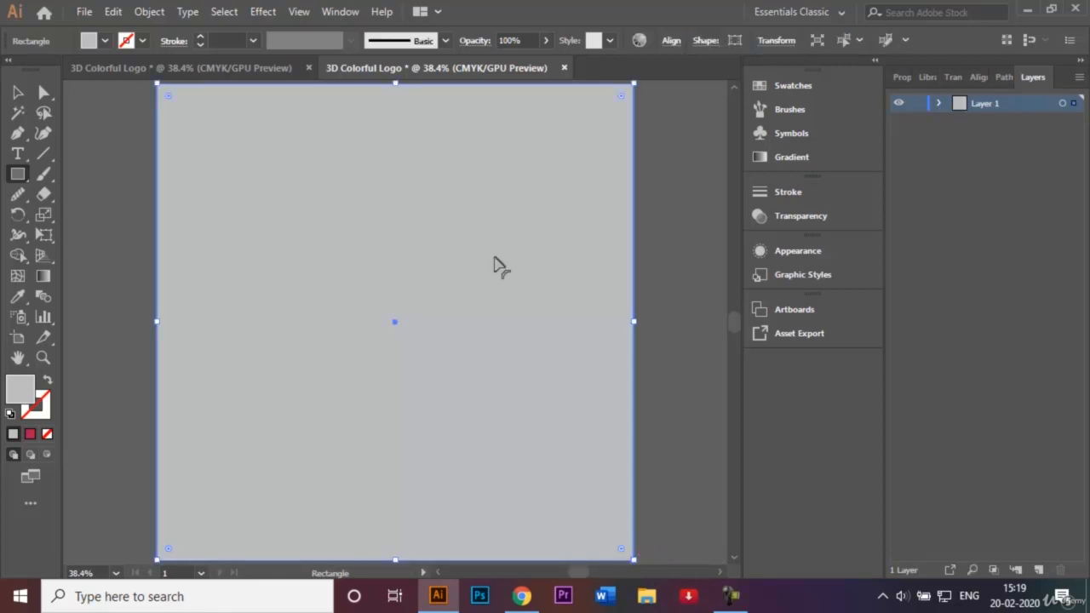
Step: Send the gray background rectangle to the back behind the C and deselect it
{"action": "key", "text": "v"}
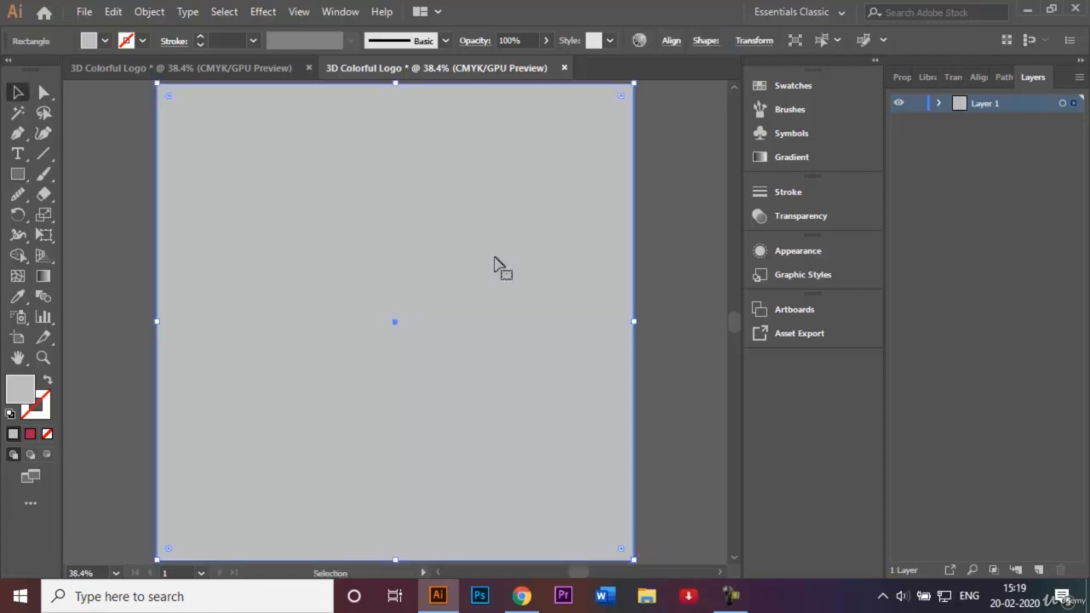
{"action": "right_click", "coordinate": [494, 259]}
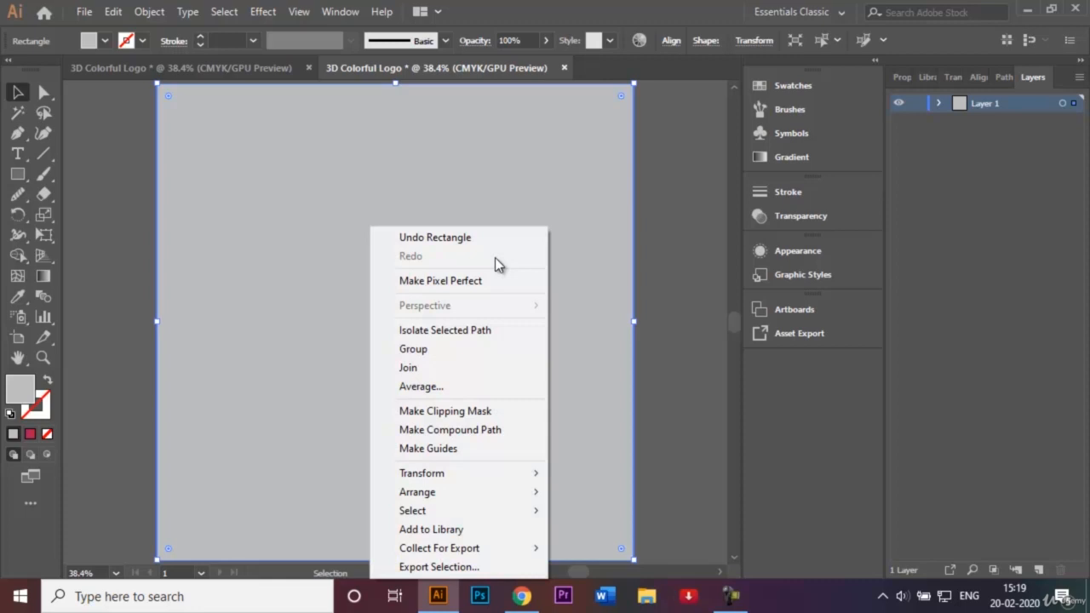
{"action": "mouse_move", "coordinate": [477, 492]}
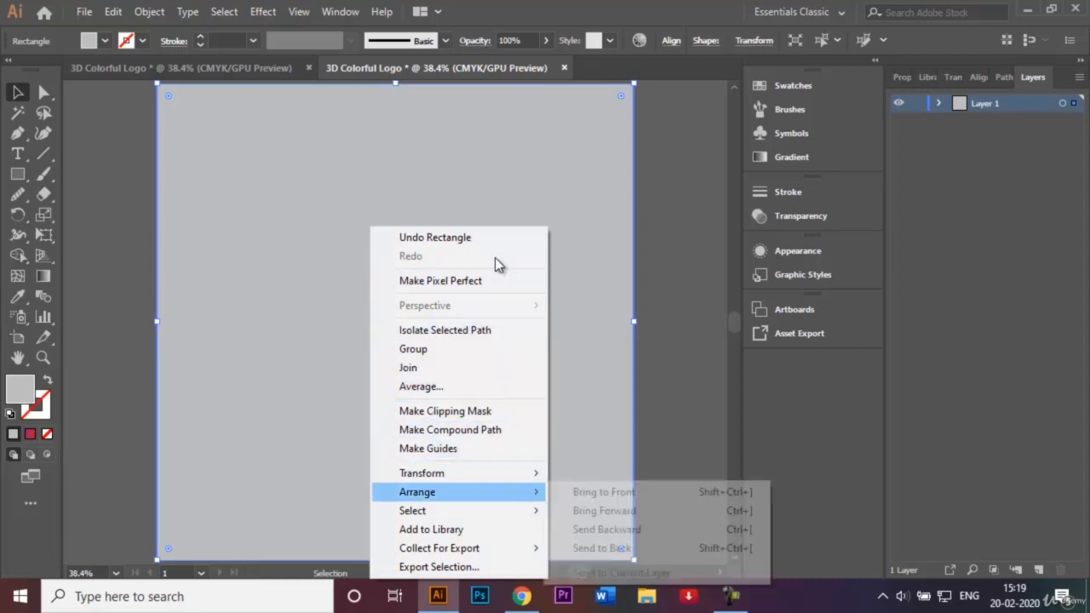
{"action": "left_click", "coordinate": [602, 547]}
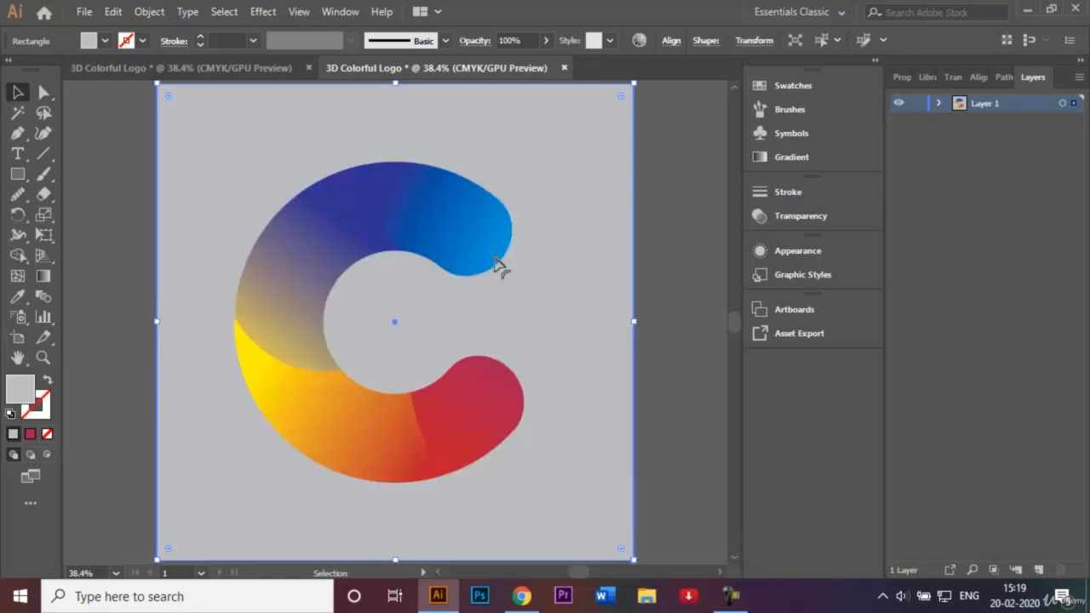
{"action": "right_click", "coordinate": [675, 371]}
{"action": "right_click", "coordinate": [641, 226]}
{"action": "left_click", "coordinate": [660, 247]}
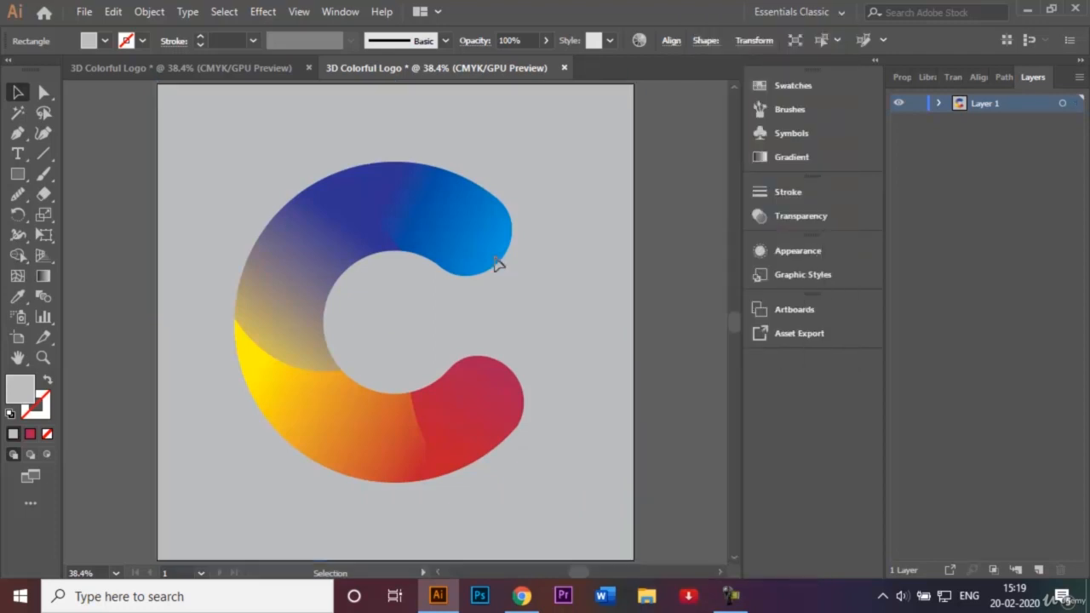
Step: Fill the background rectangle with a gradient running from very light gray to medium gray
{"action": "left_click", "coordinate": [596, 272]}
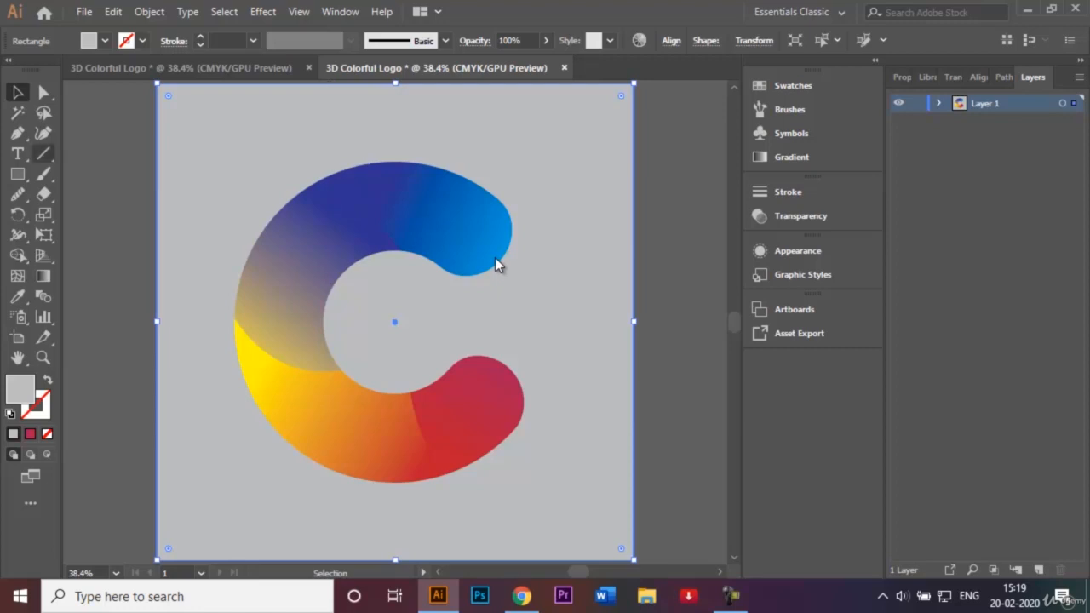
{"action": "left_click", "coordinate": [42, 276]}
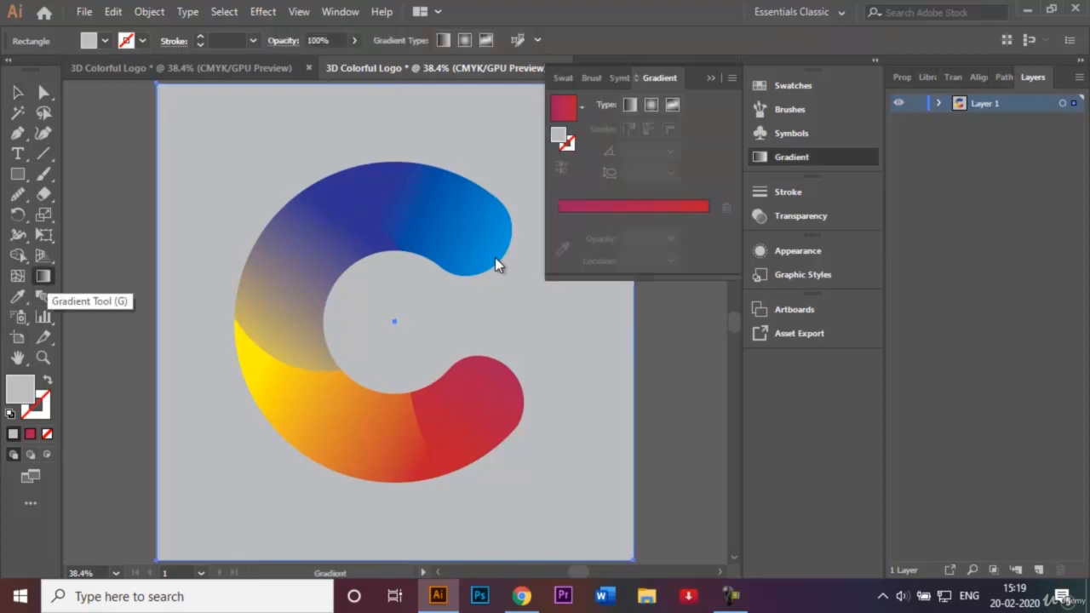
{"action": "left_click", "coordinate": [497, 265]}
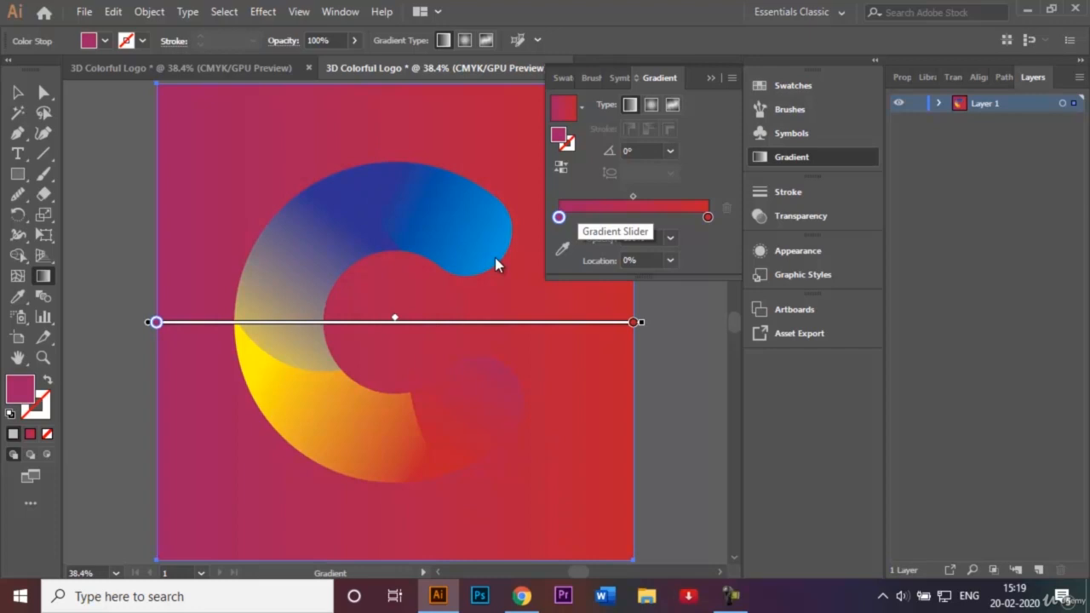
{"action": "double_click", "coordinate": [559, 217]}
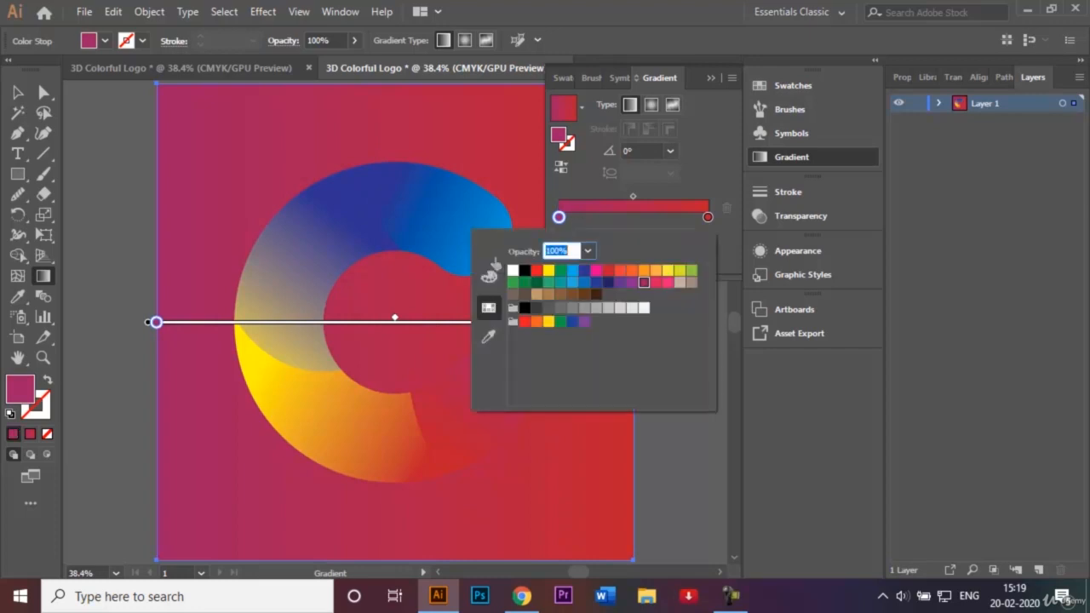
{"action": "left_click", "coordinate": [632, 307]}
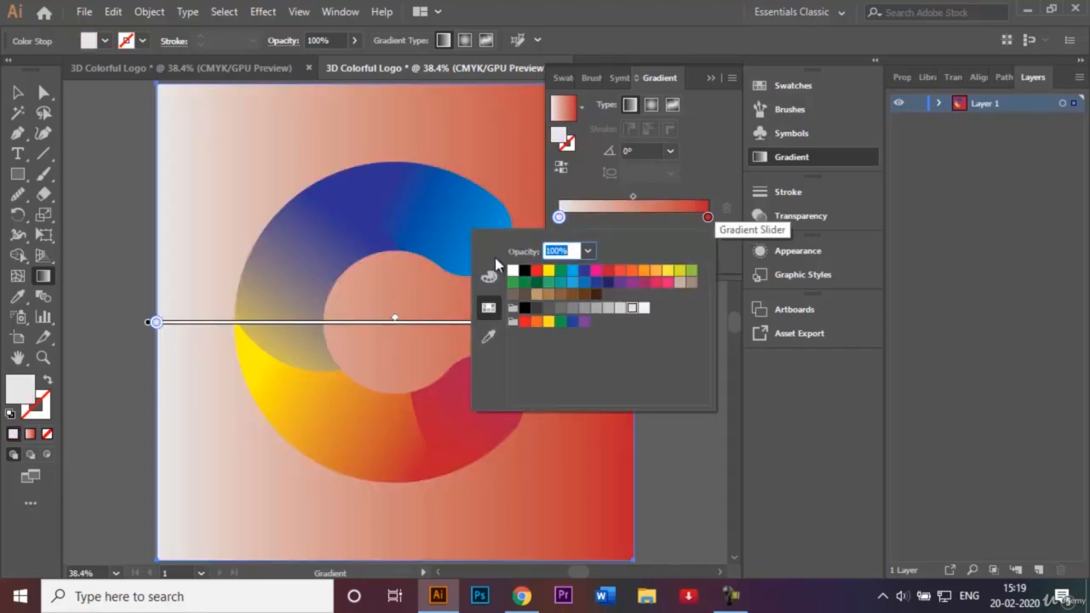
{"action": "double_click", "coordinate": [707, 217]}
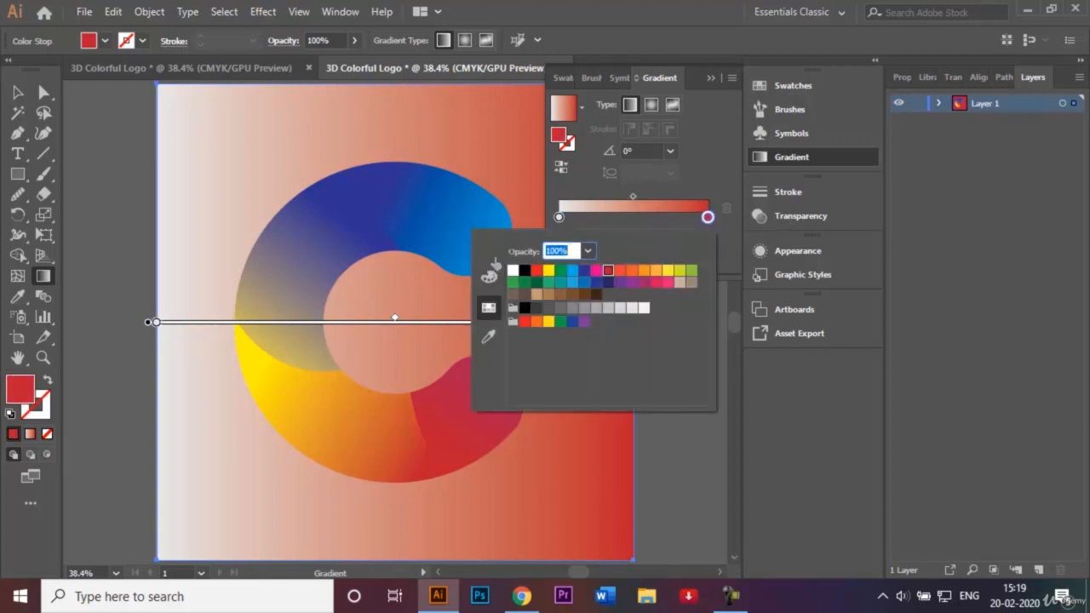
{"action": "left_click", "coordinate": [572, 307]}
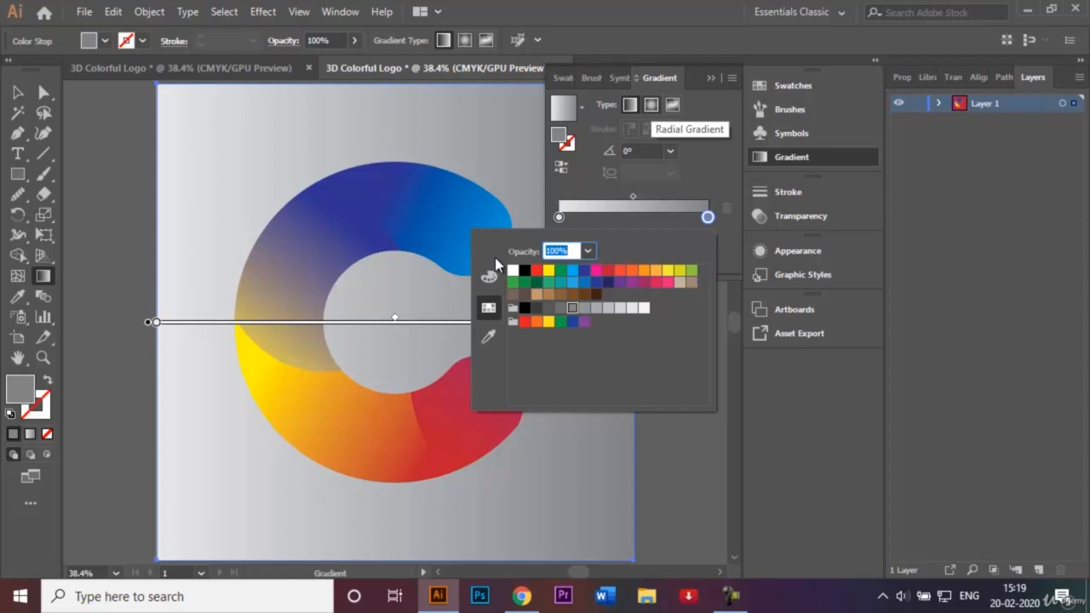
Step: Make the background gradient radial and shift its midpoint outward to enlarge the light center
{"action": "left_click", "coordinate": [651, 106]}
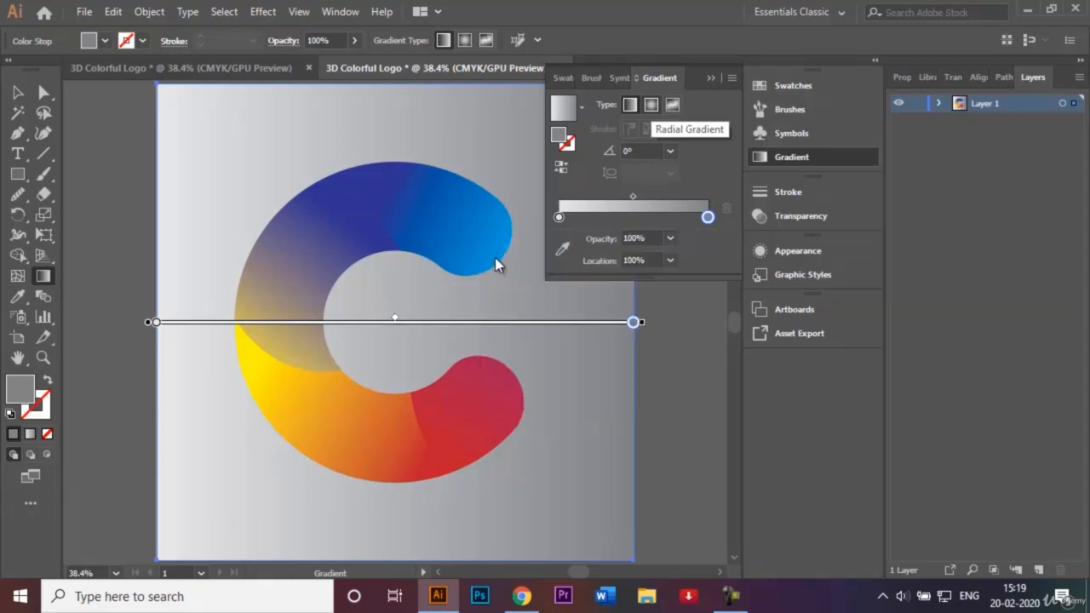
{"action": "left_click", "coordinate": [651, 104]}
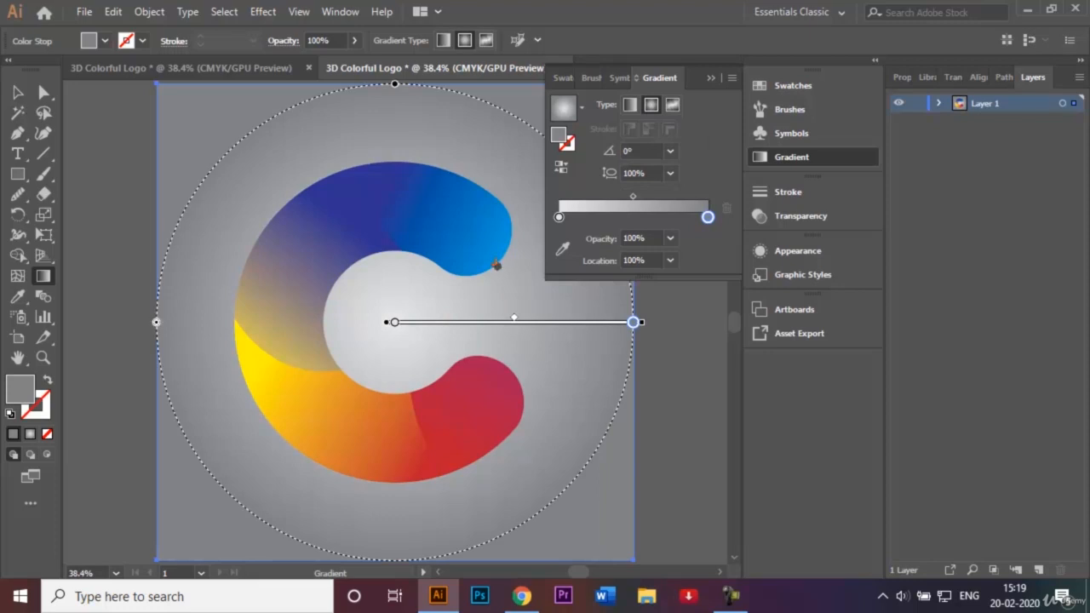
{"action": "left_click_drag", "start_coordinate": [515, 318], "coordinate": [583, 319]}
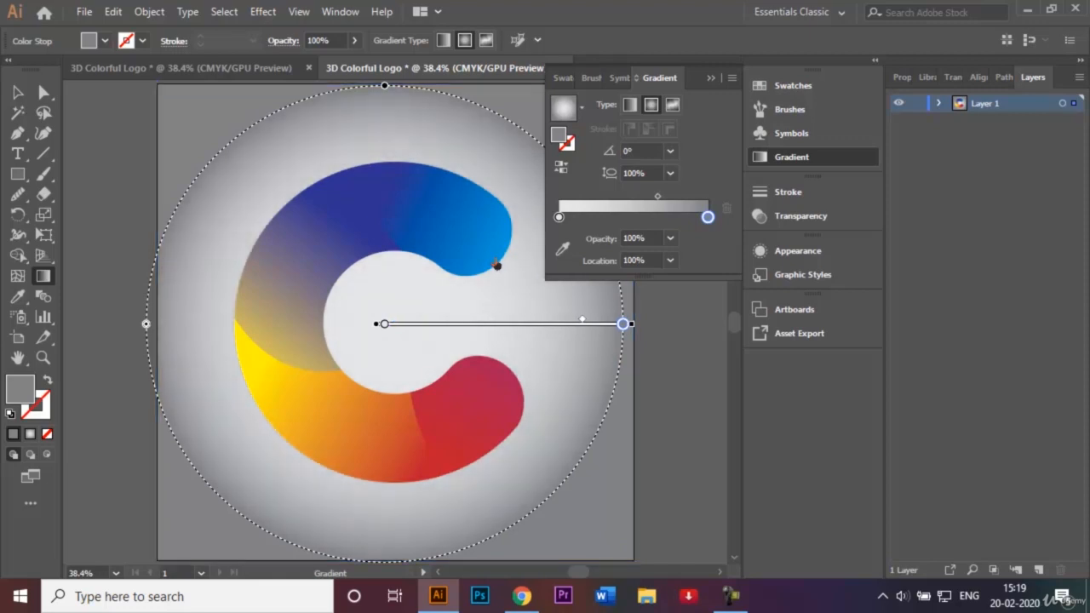
{"action": "left_click", "coordinate": [711, 78]}
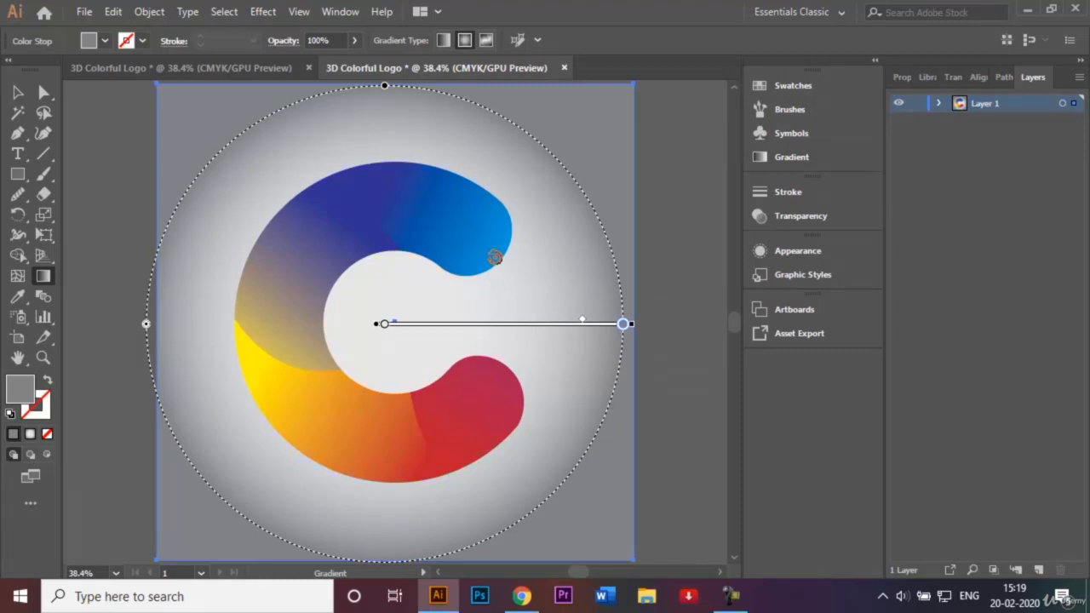
Step: Try redrawing the background's radial gradient from a different center and direction, and undo the attempt
{"action": "mouse_move", "coordinate": [635, 323]}
{"action": "left_mouse_down"}
{"action": "mouse_move", "coordinate": [601, 426]}
{"action": "mouse_move", "coordinate": [491, 110]}
{"action": "mouse_move", "coordinate": [462, 100]}
{"action": "mouse_move", "coordinate": [506, 118]}
{"action": "mouse_move", "coordinate": [615, 267]}
{"action": "mouse_move", "coordinate": [622, 342]}
{"action": "left_mouse_up"}
{"action": "left_click_drag", "start_coordinate": [614, 252], "coordinate": [155, 395]}
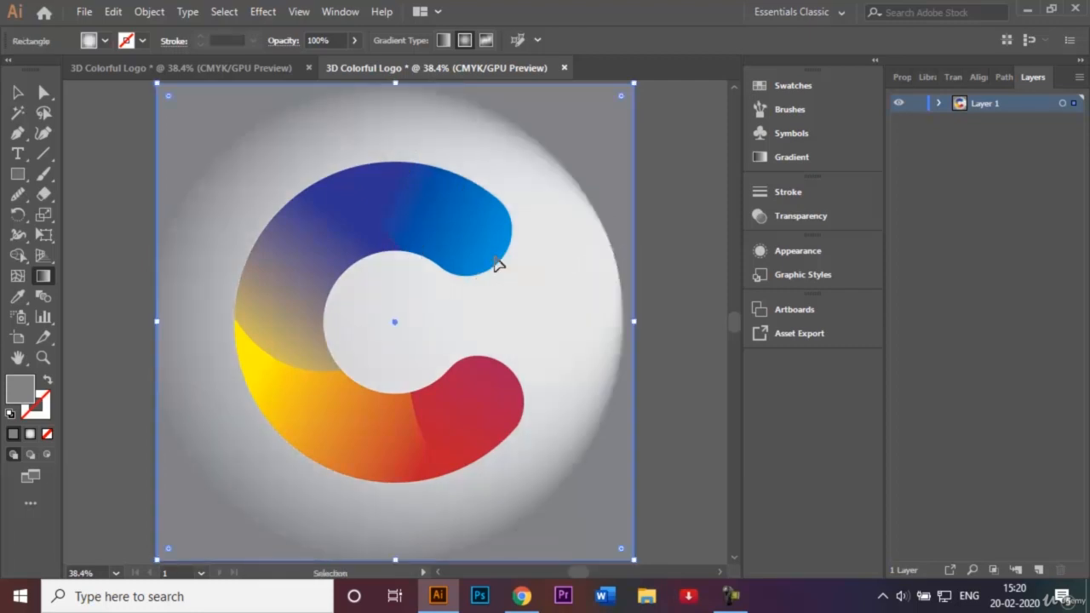
{"action": "key", "text": "ctrl+z"}
{"action": "key", "text": "ctrl+z"}
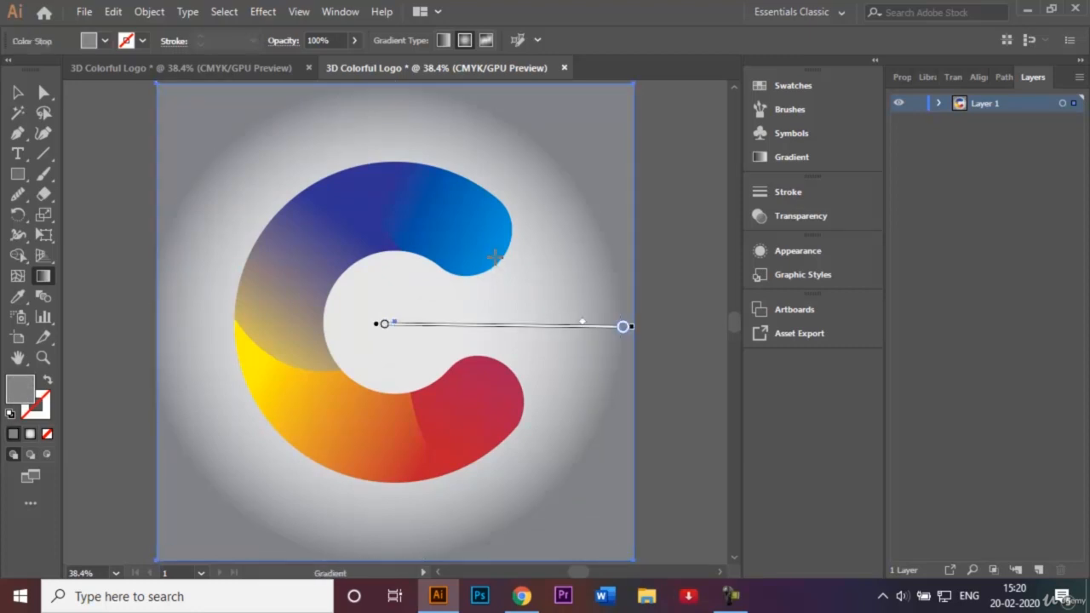
Step: Deselect the background and select all four sections of the C together
{"action": "key", "text": "v"}
{"action": "key", "text": "ctrl+shift+a"}
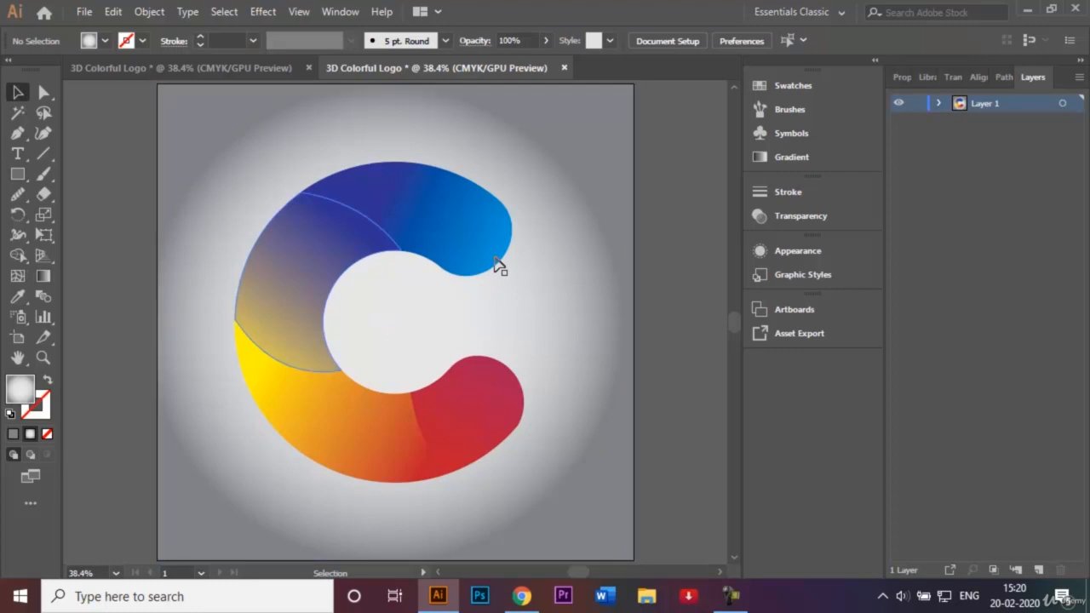
{"action": "left_click", "coordinate": [497, 265]}
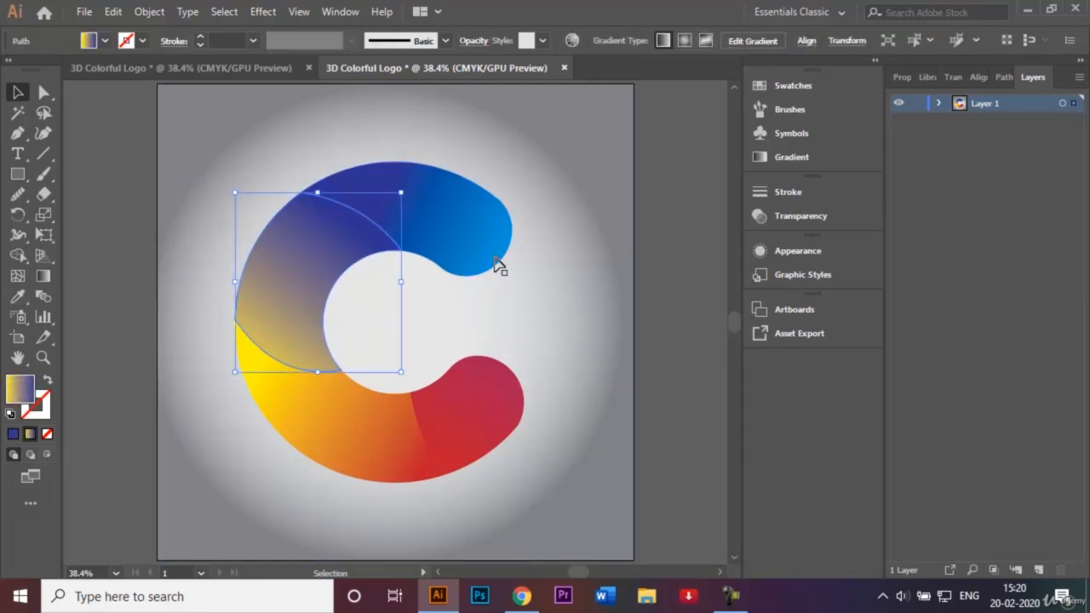
{"action": "left_click", "coordinate": [497, 264], "text": "shift"}
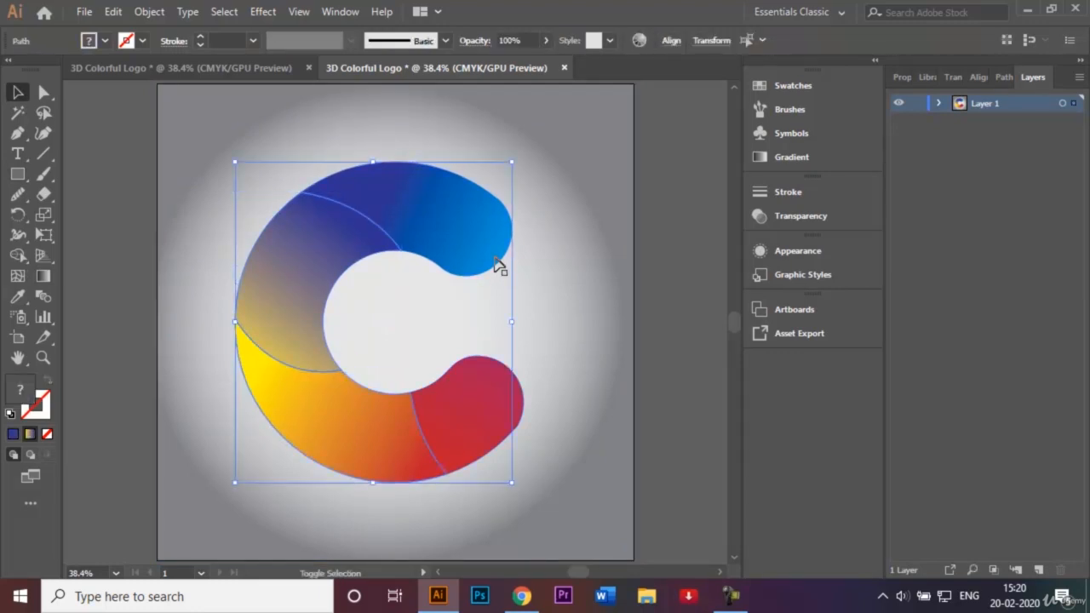
{"action": "left_click", "coordinate": [498, 265], "text": "shift"}
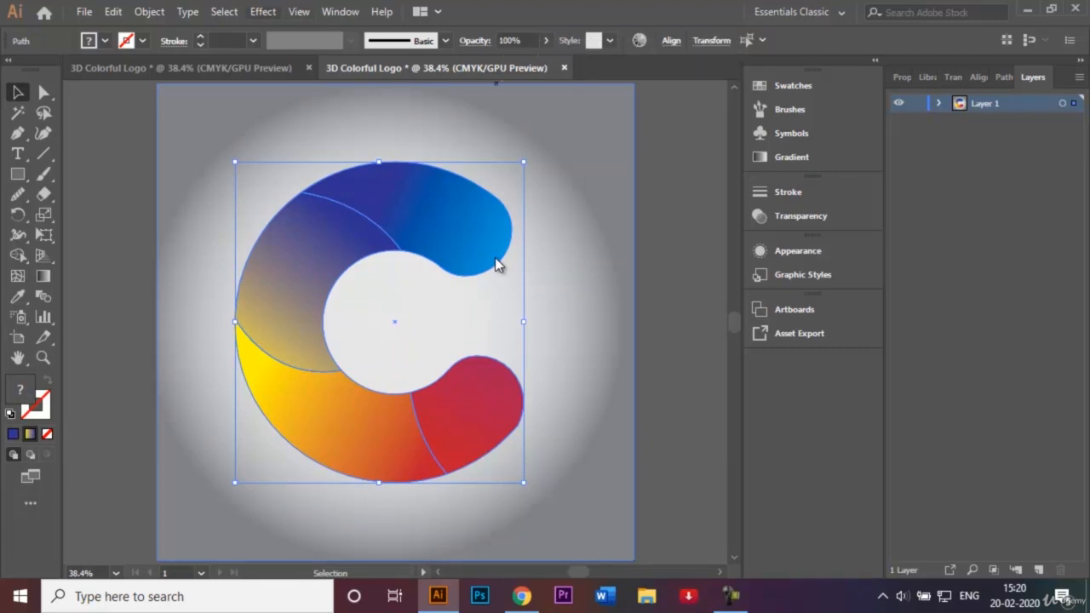
Step: Apply a Multiply drop shadow to the C sections with 75% opacity, 7 px X and Y offsets and 5 px blur, and deselect them
{"action": "left_click", "coordinate": [262, 12]}
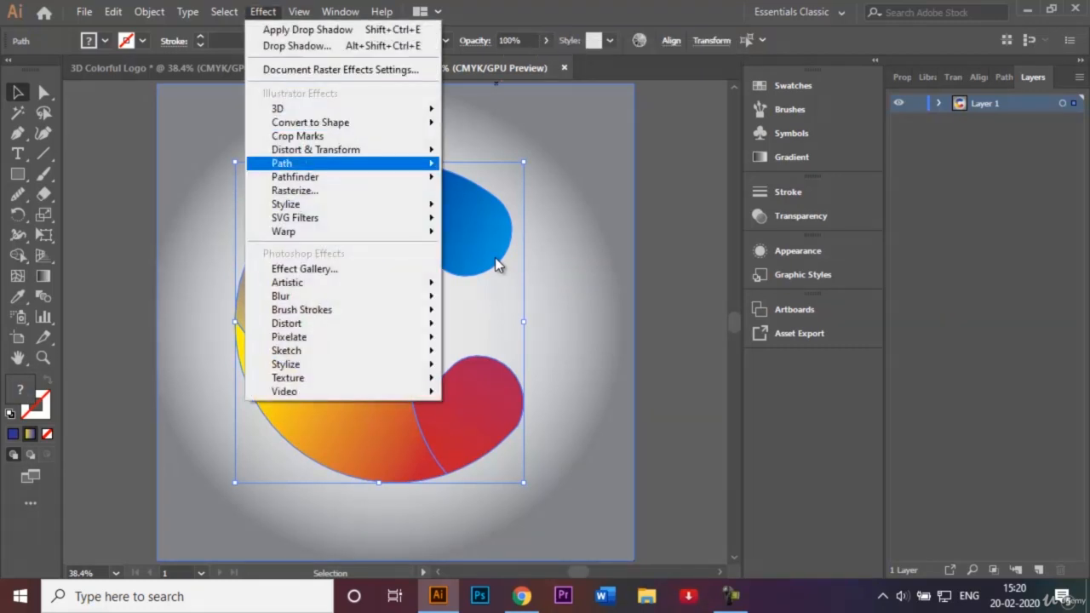
{"action": "mouse_move", "coordinate": [286, 204]}
{"action": "left_click", "coordinate": [499, 207]}
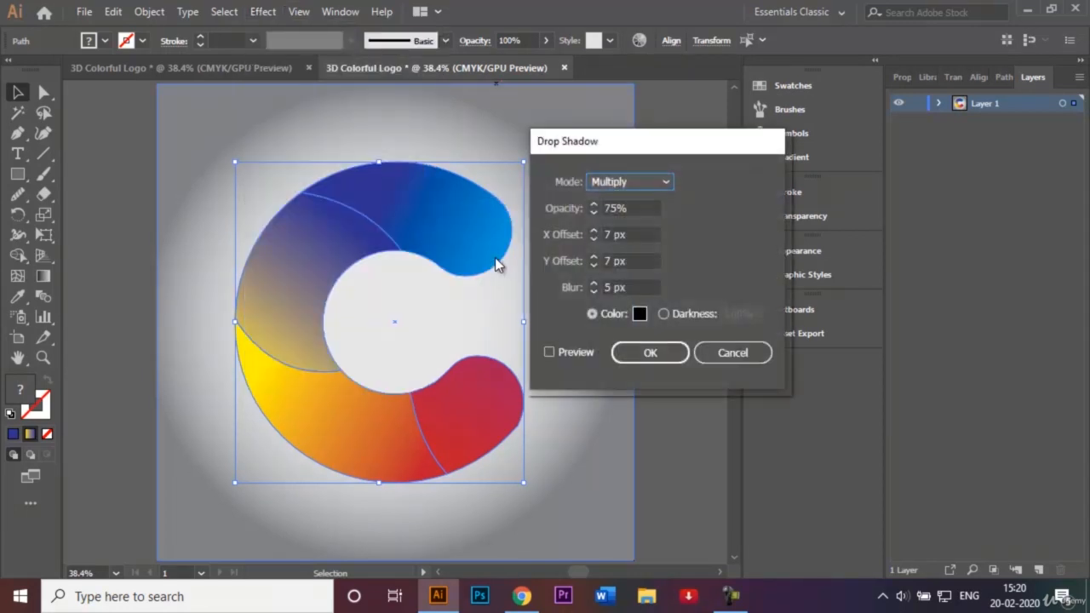
{"action": "left_click", "coordinate": [549, 352]}
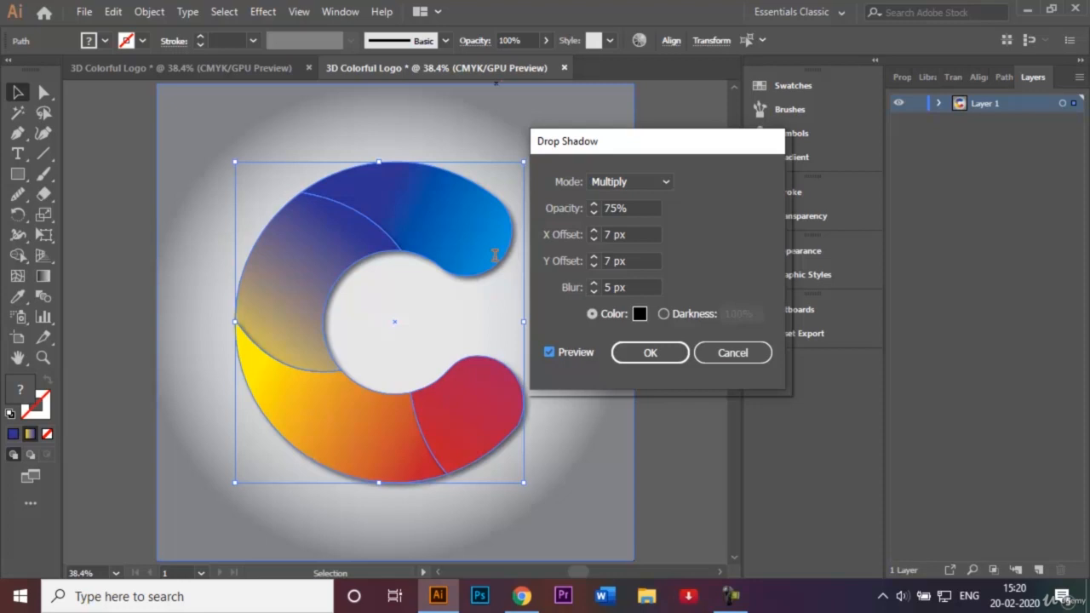
{"action": "key", "text": "Return"}
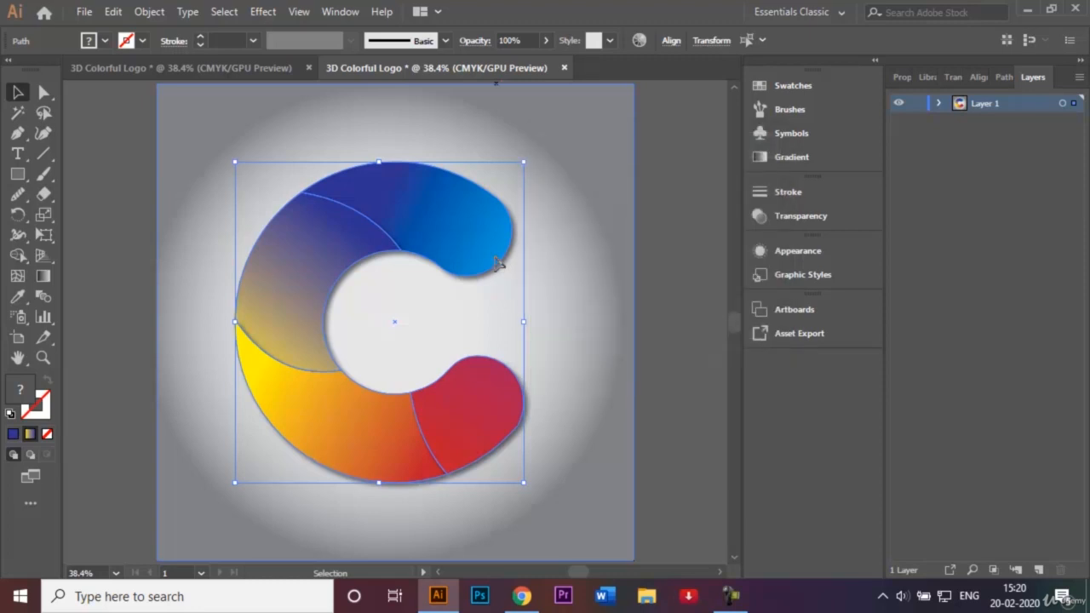
{"action": "key", "text": "ctrl+shift+a"}
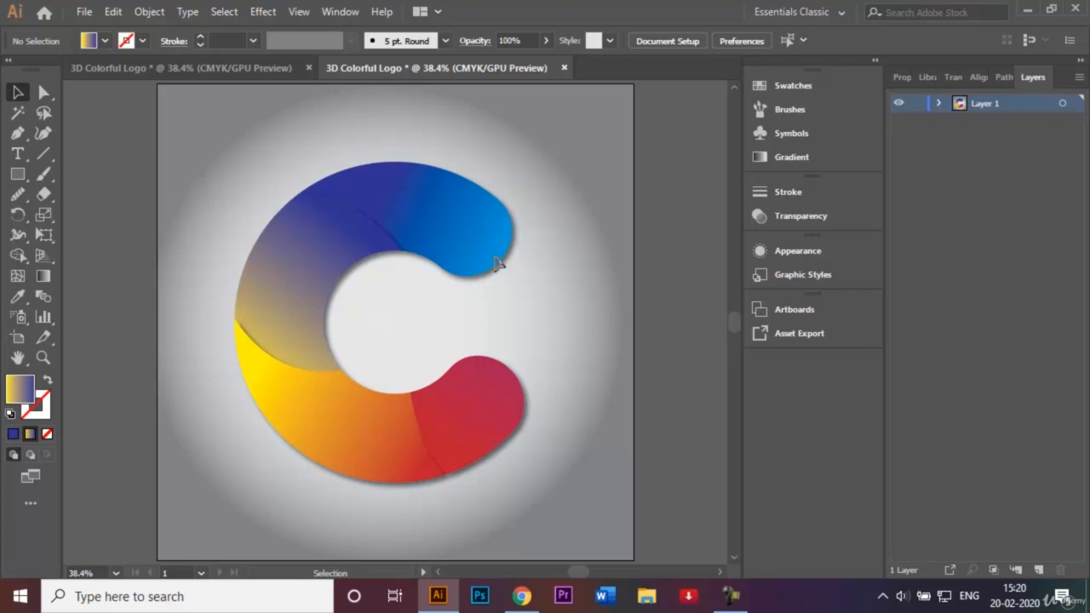
{"action": "left_click", "coordinate": [498, 264]}
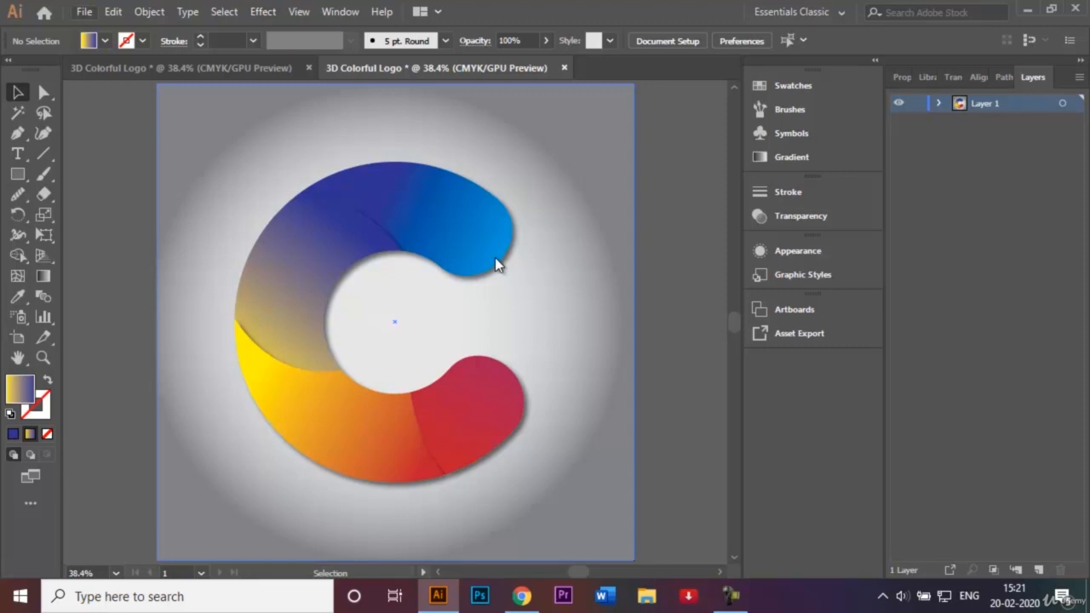
Step: Save the artwork in the Logos folder as the Adobe Illustrator file "3D Colorful Logo .ai"
{"action": "key", "text": "alt+f"}
{"action": "key", "text": "Down"}
{"action": "key", "text": "Down"}
{"action": "key", "text": "Down"}
{"action": "key", "text": "Down"}
{"action": "key", "text": "Down"}
{"action": "key", "text": "Down"}
{"action": "key", "text": "Down"}
{"action": "key", "text": "Return"}
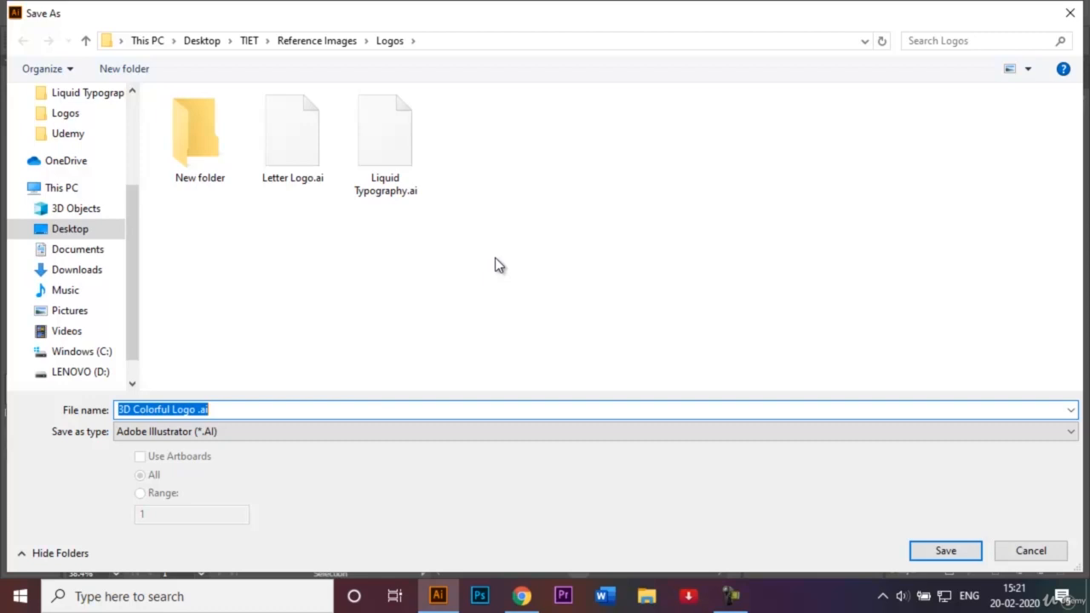
{"action": "key", "text": "Return"}
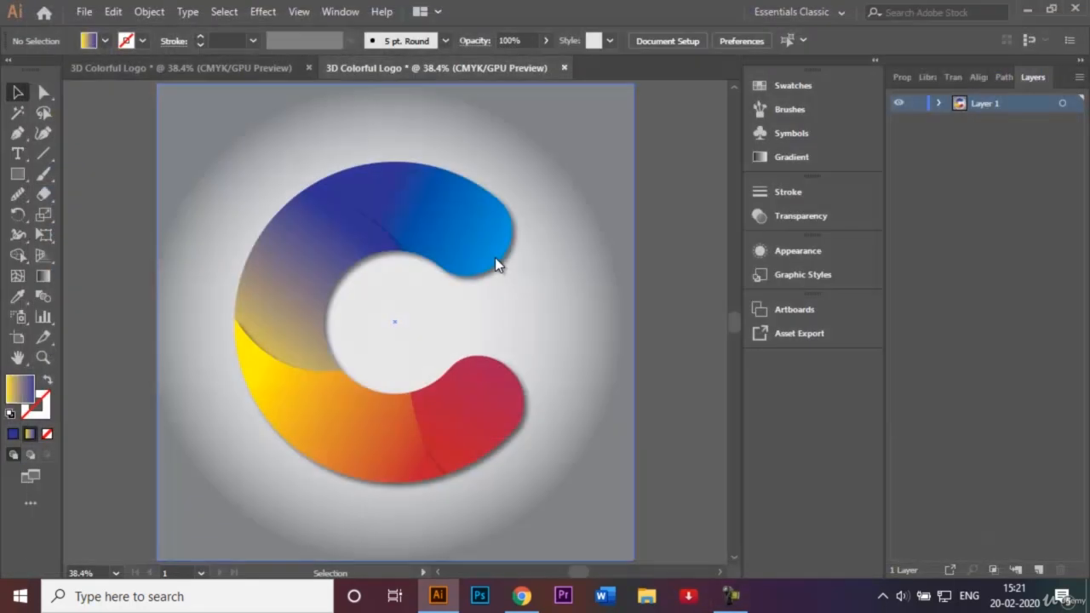
{"action": "key", "text": "Return"}
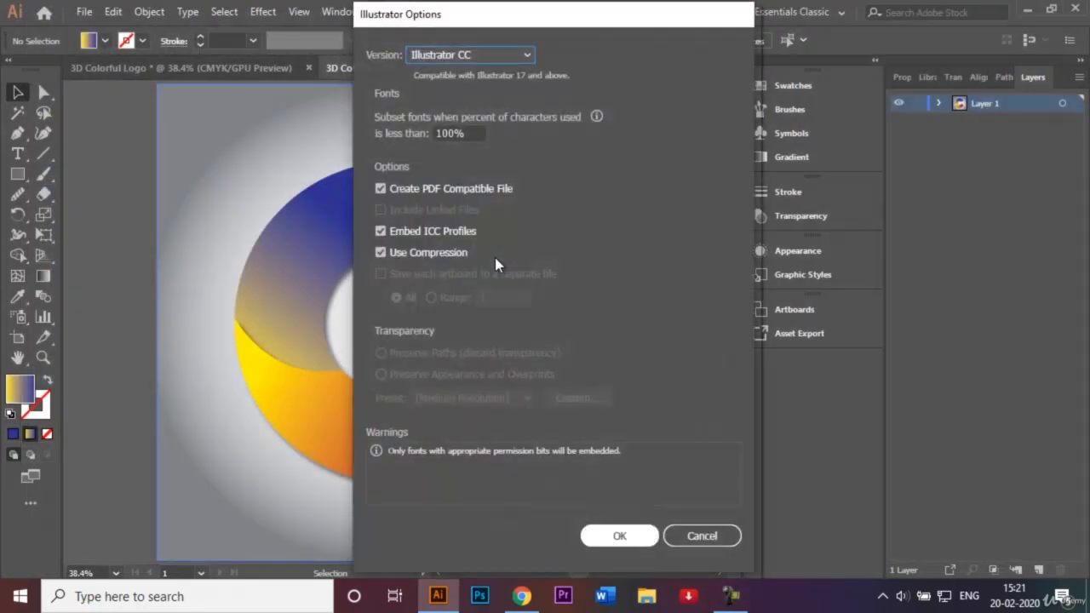